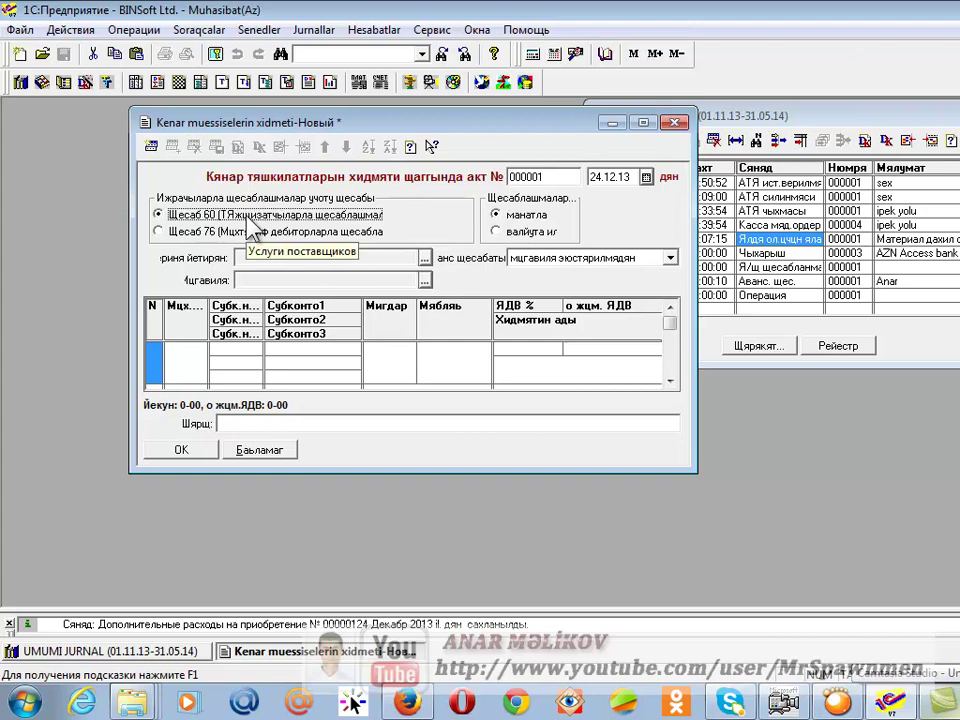
Step: Generate the Hesab uzre dovriyye-qaliq cedveli report for account 76.1, with the Ясас subconto set to Щесабламамаг
left_click(366, 30)
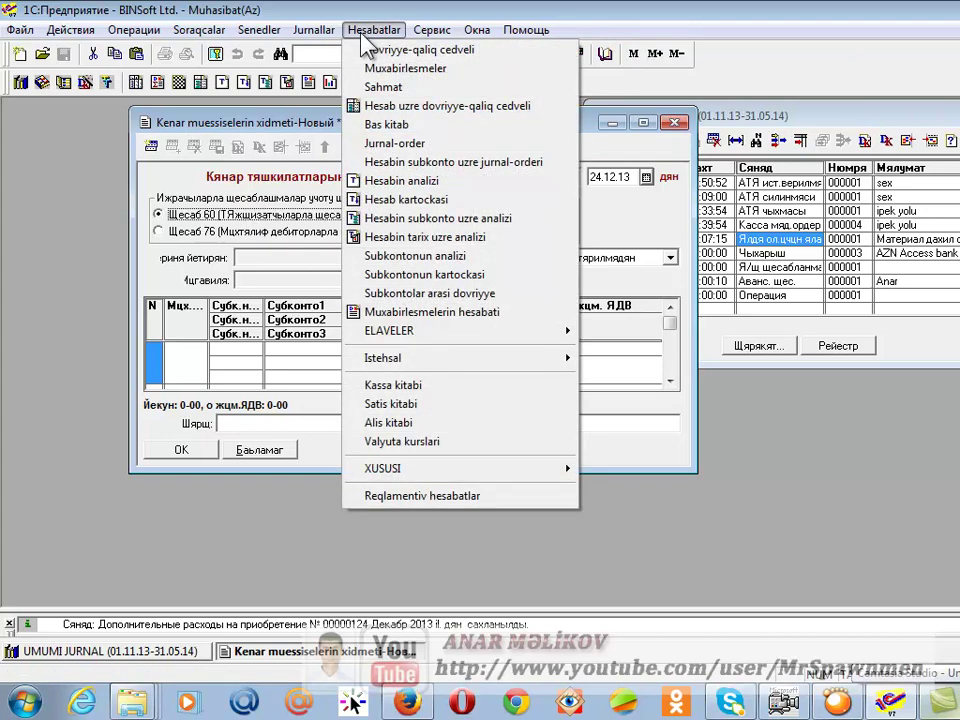
left_click(400, 105)
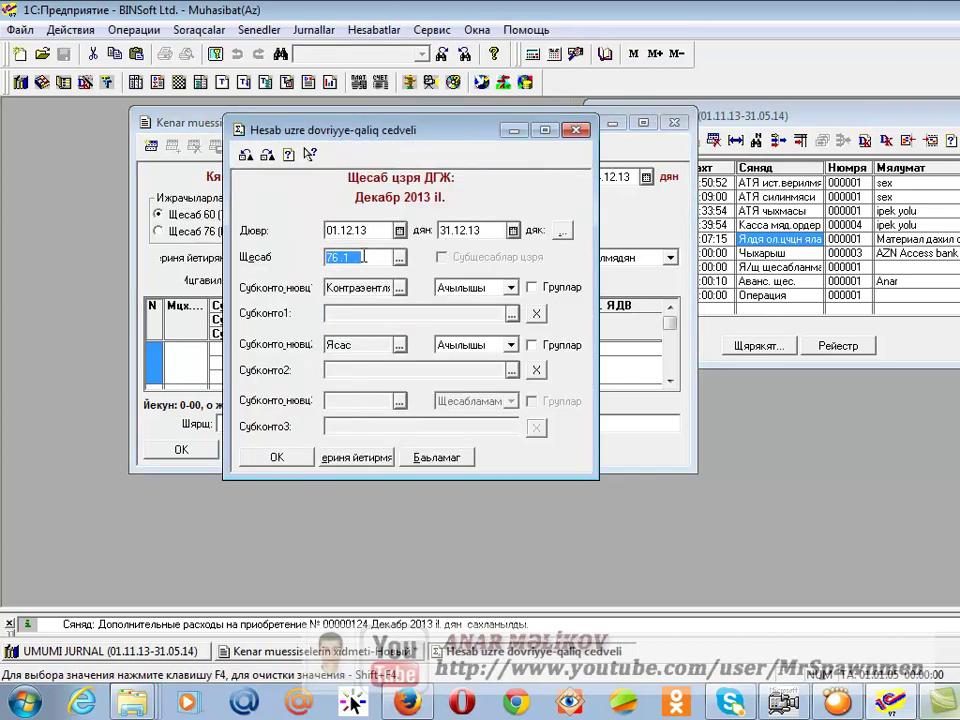
left_click(509, 346)
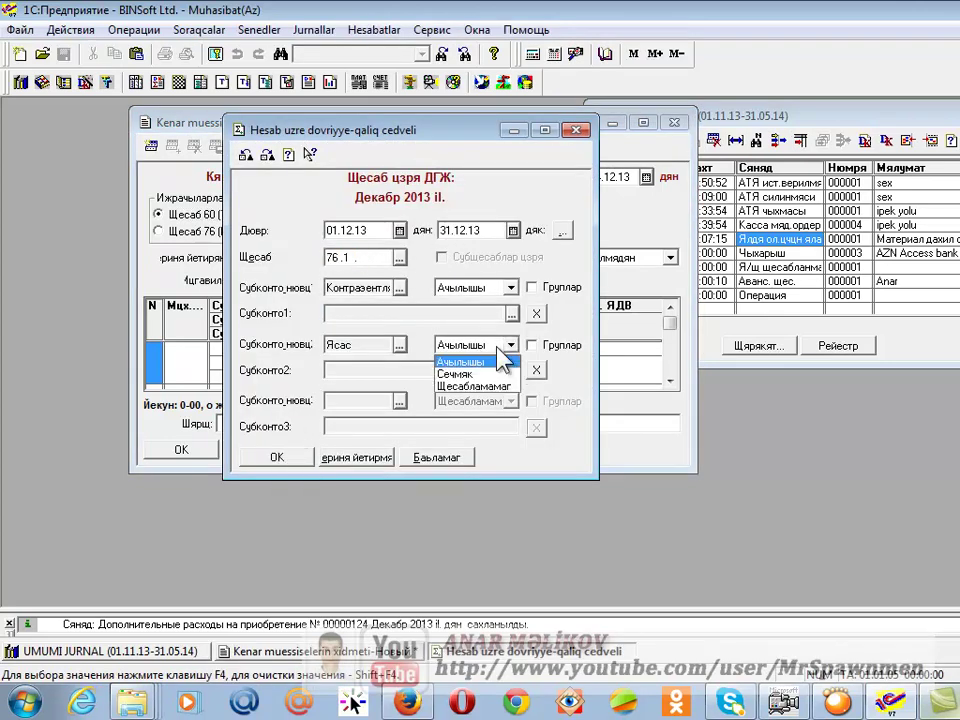
left_click(476, 386)
left_click(276, 457)
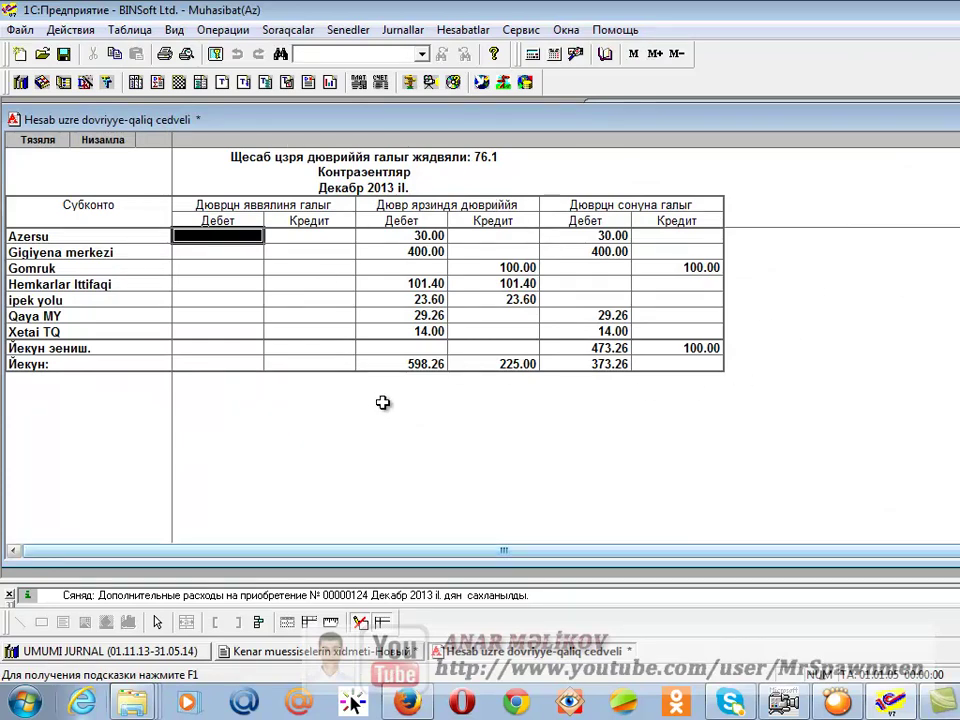
Step: Examine the period's debit turnovers by contractor in the 76.1 report, including Qaya MY's debit and credit
left_click(383, 400)
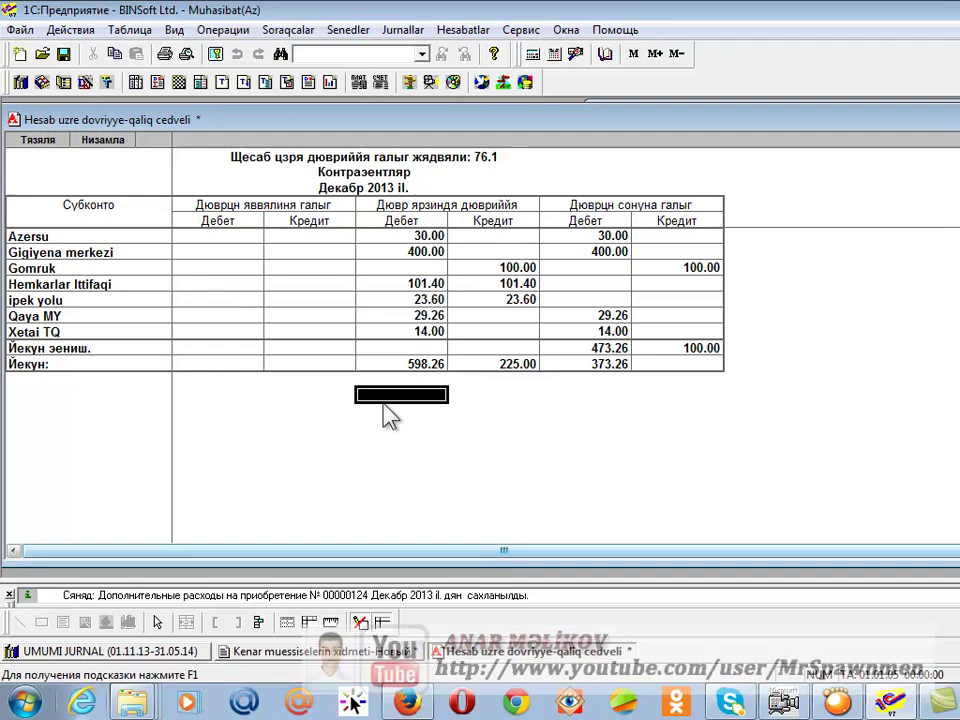
left_click(130, 316)
left_click(418, 315)
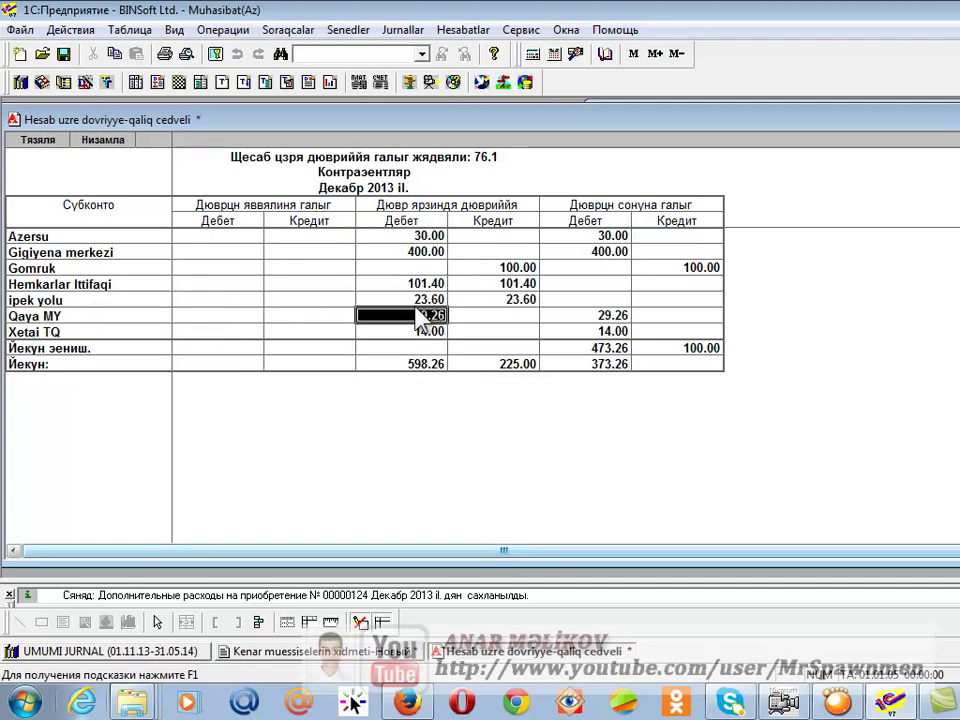
left_click(420, 299)
left_click(422, 284)
left_click(420, 252)
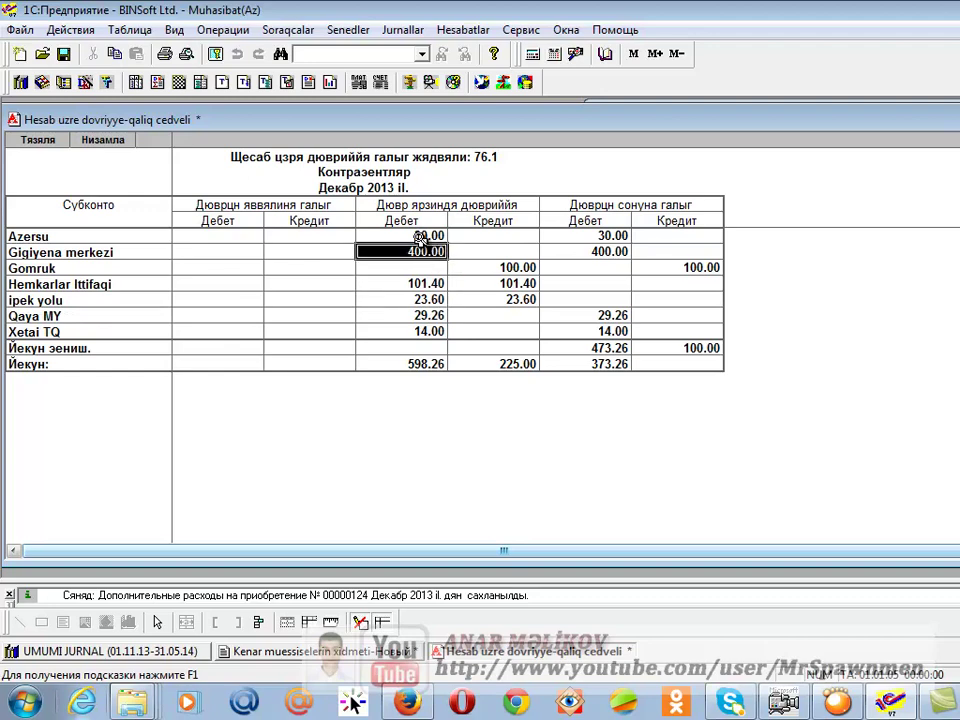
left_click(420, 236)
left_click(420, 252)
left_click(422, 284)
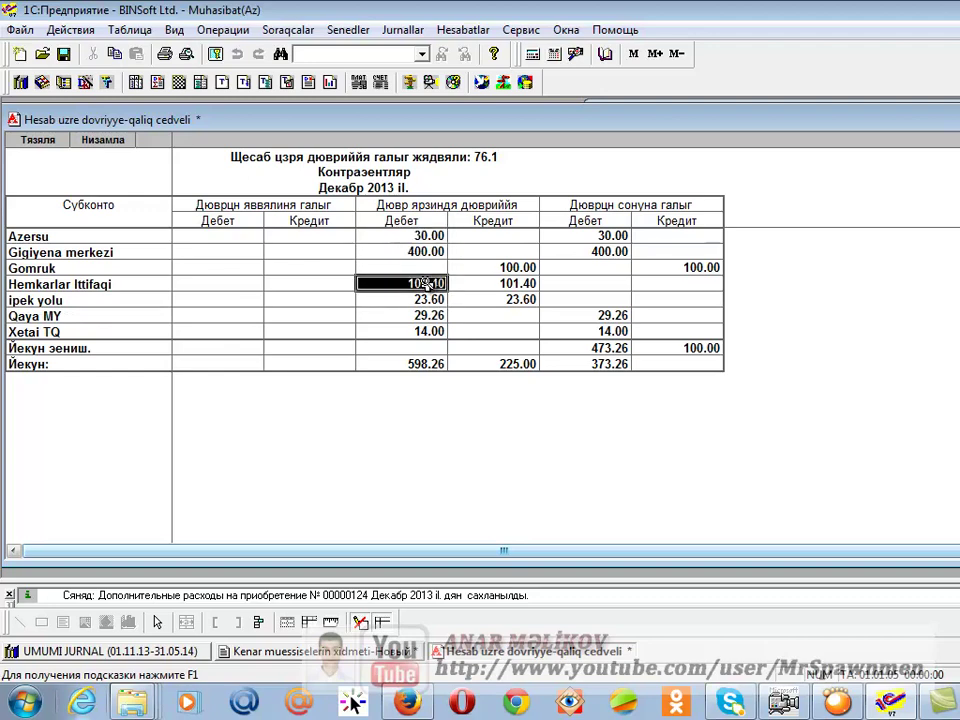
left_click(422, 299)
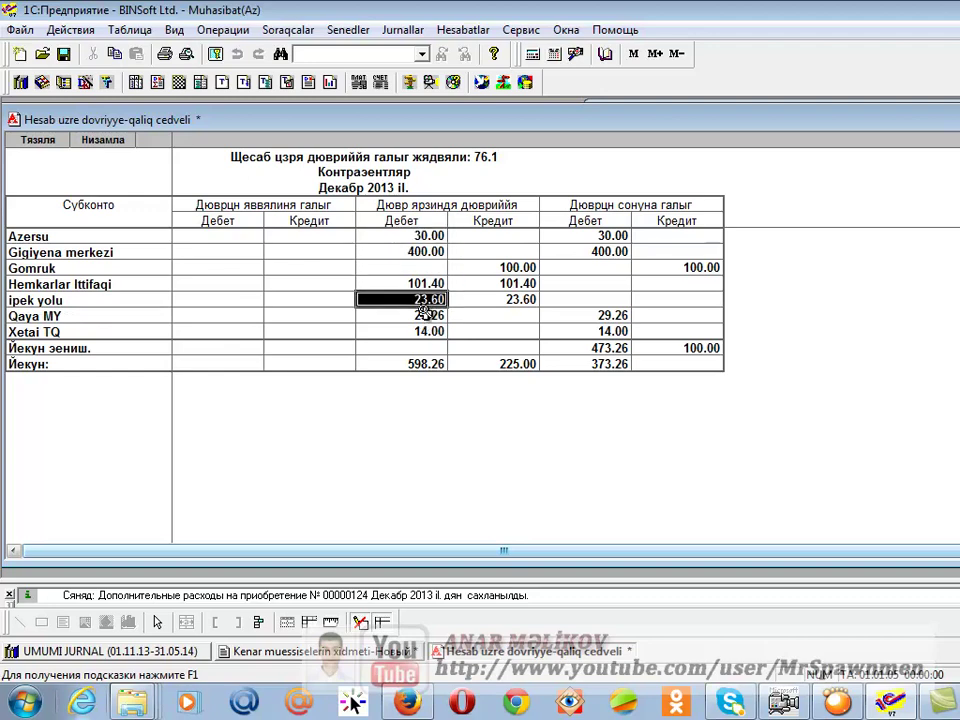
left_click(426, 315)
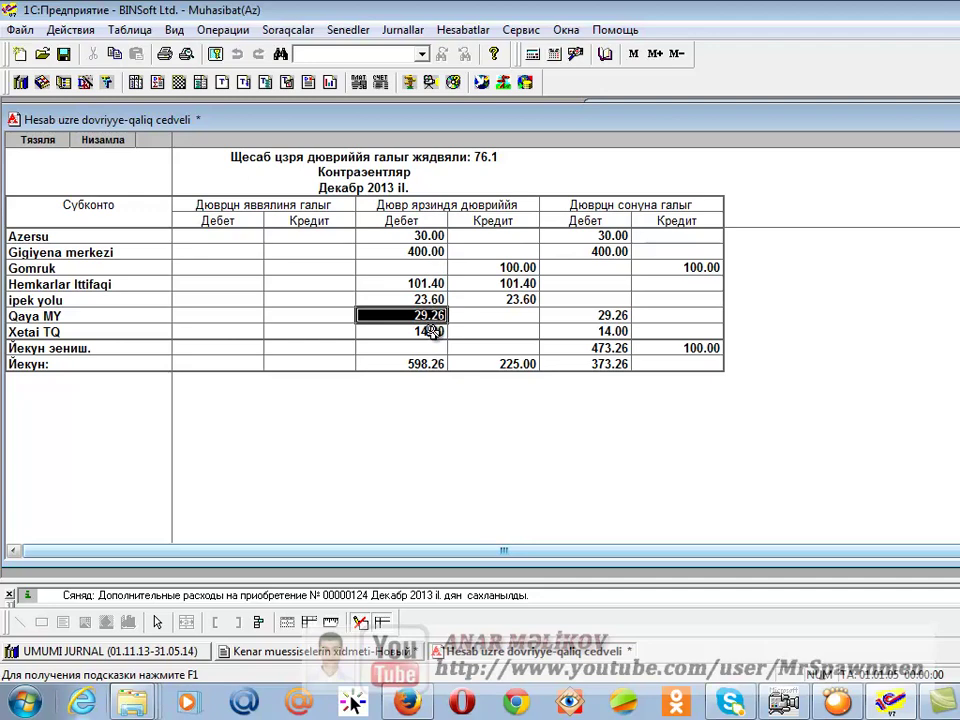
left_click(484, 315)
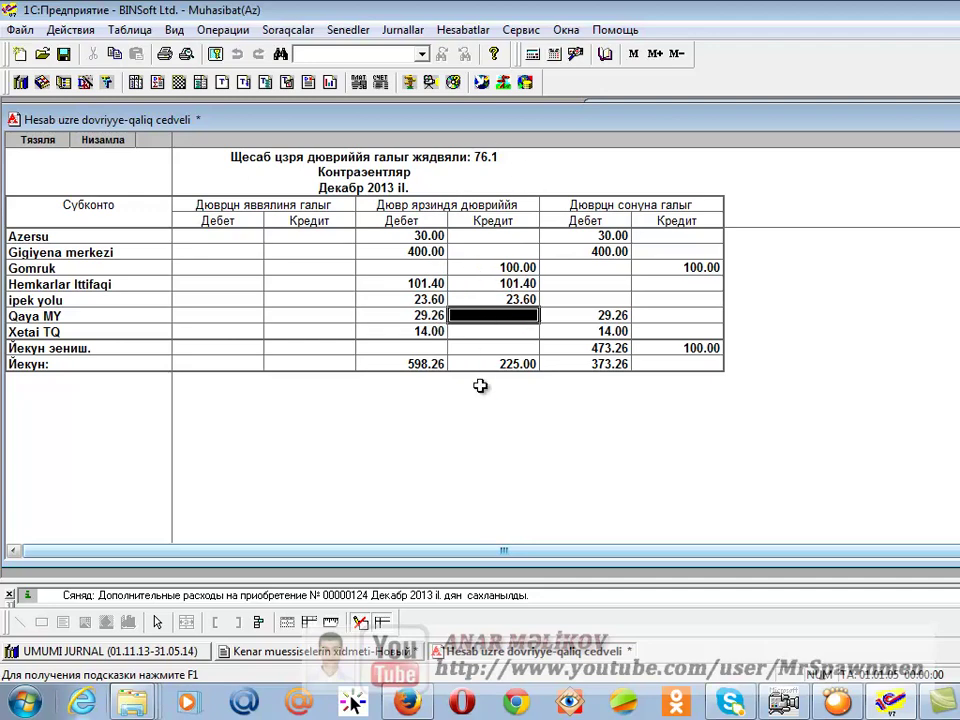
Step: Open the account card behind Qaya MY's debit turnover, check its balance, and return to the report's credit column
double_click(430, 315)
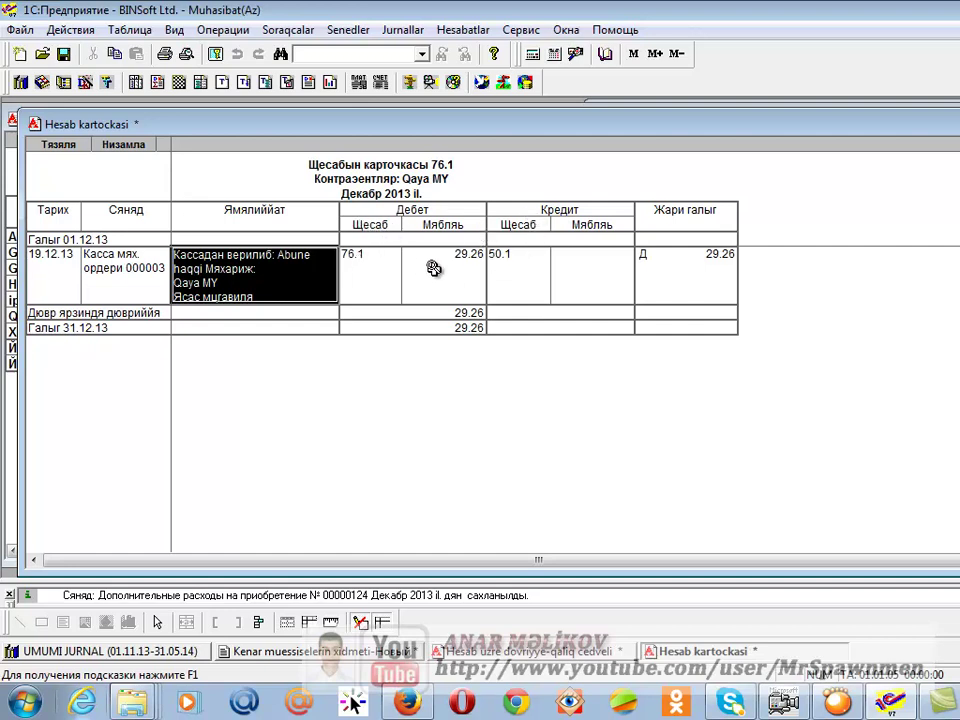
left_click(684, 266)
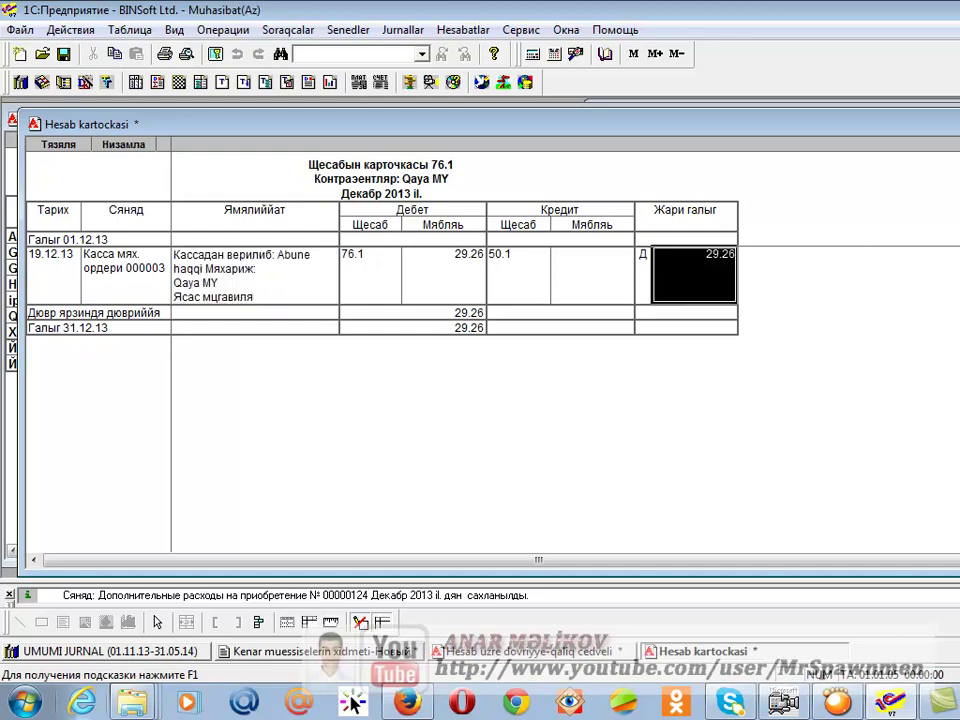
key("Escape")
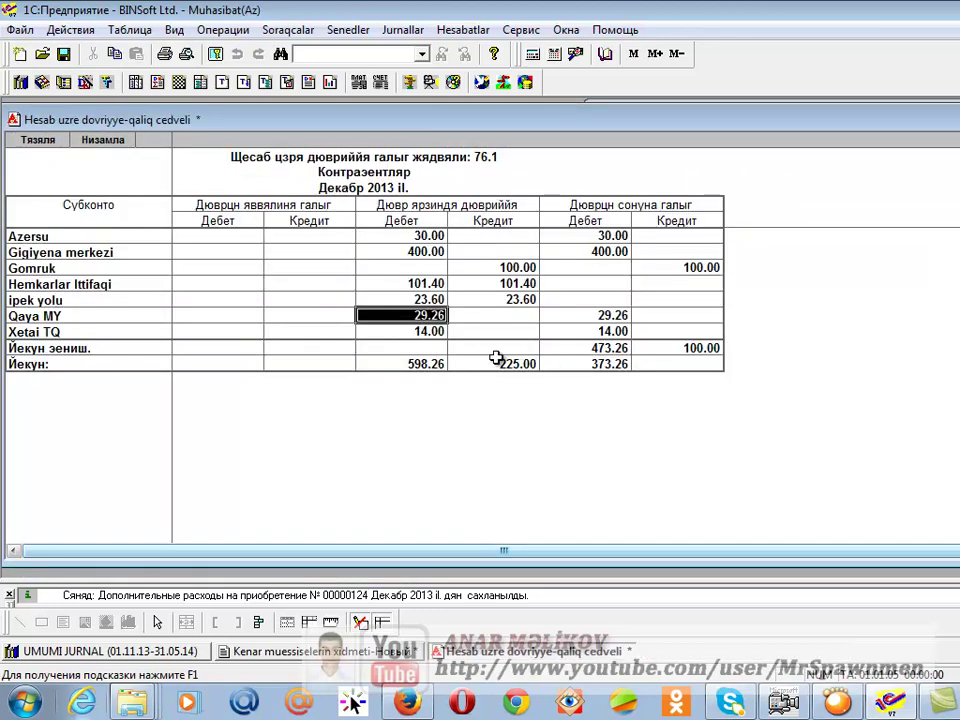
left_click(485, 316)
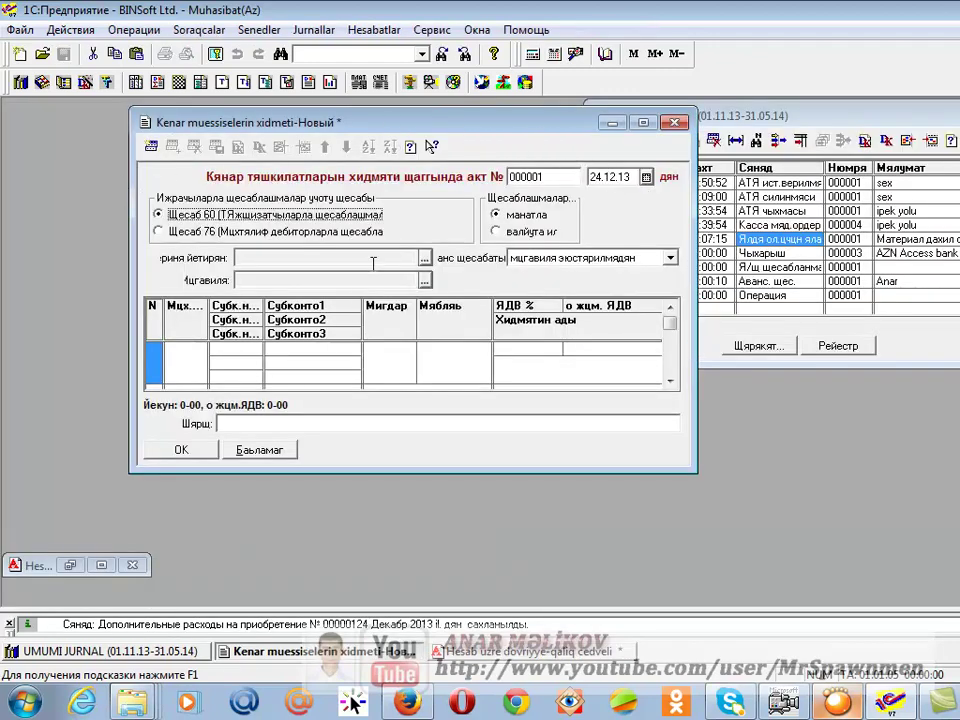
Step: Set the settlement account in the new Kenar muessiselerin xidmeti act to Щесаб 76
left_click(276, 32)
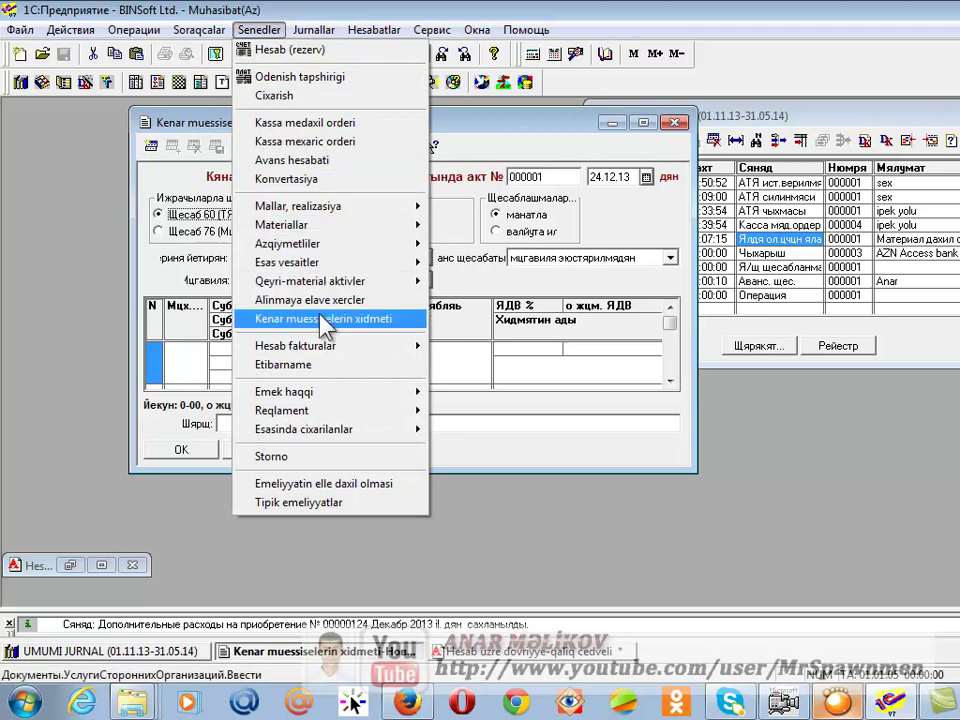
left_click(512, 287)
left_click(160, 231)
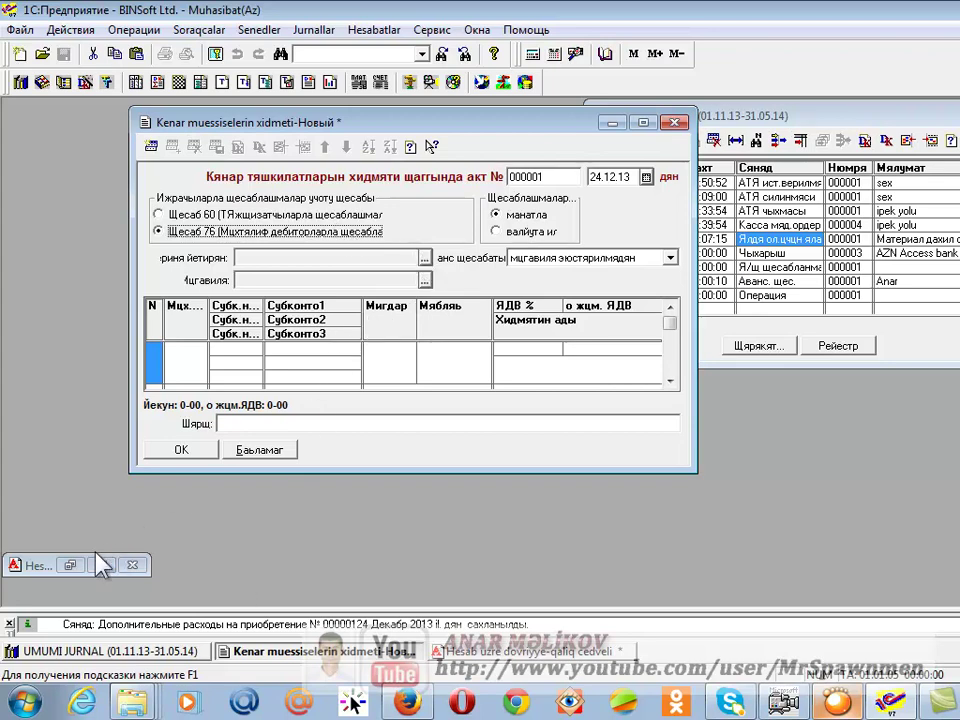
left_click(71, 566)
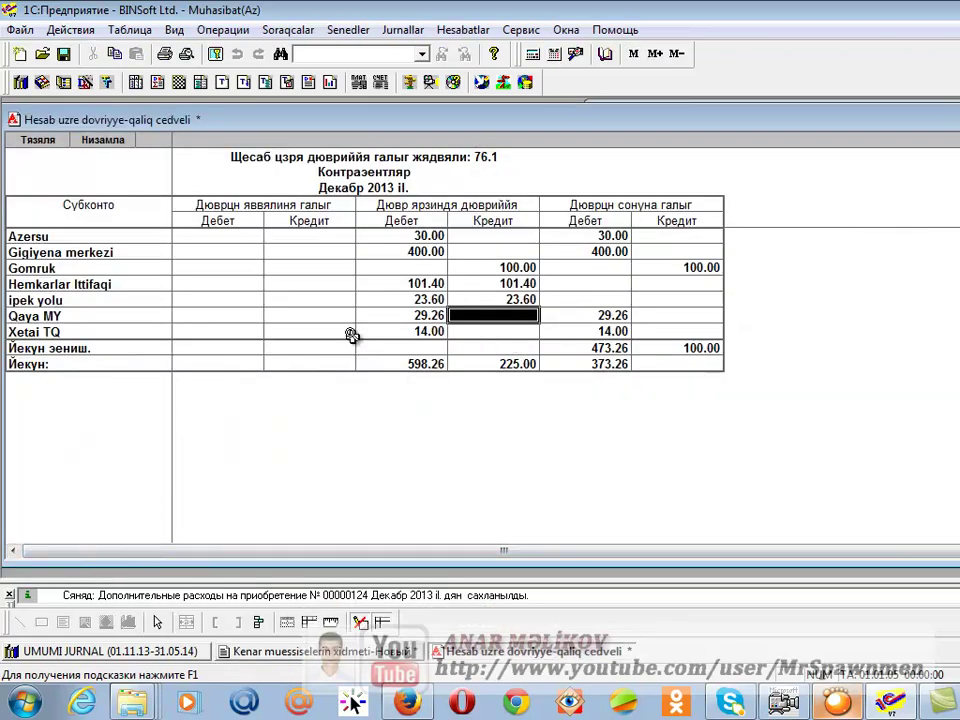
left_click(43, 332)
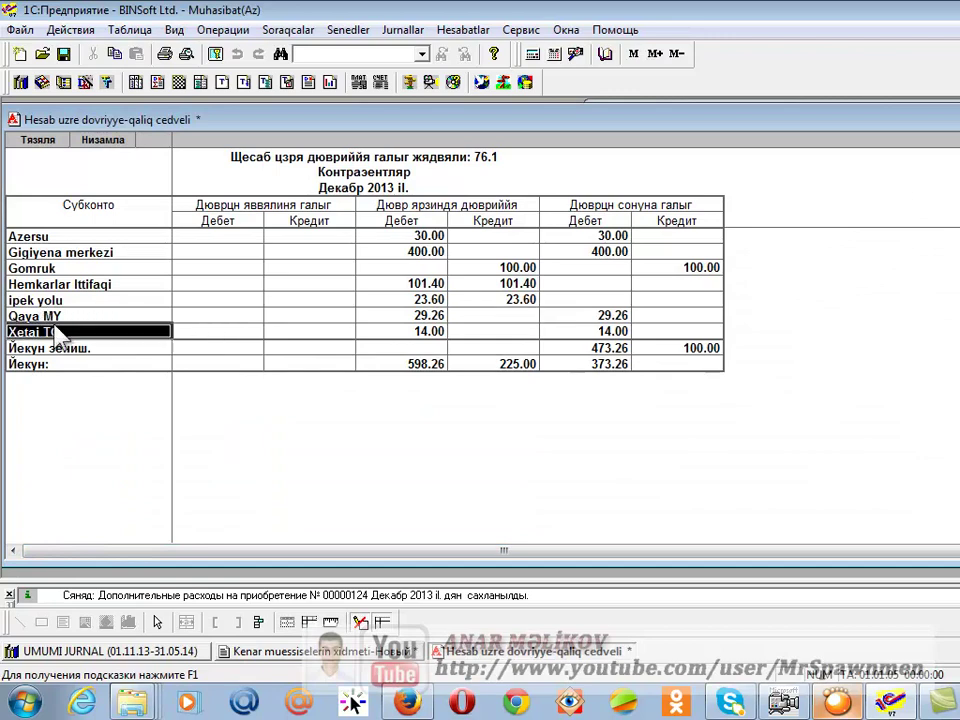
left_click(467, 321)
left_click(122, 330)
left_click(141, 315)
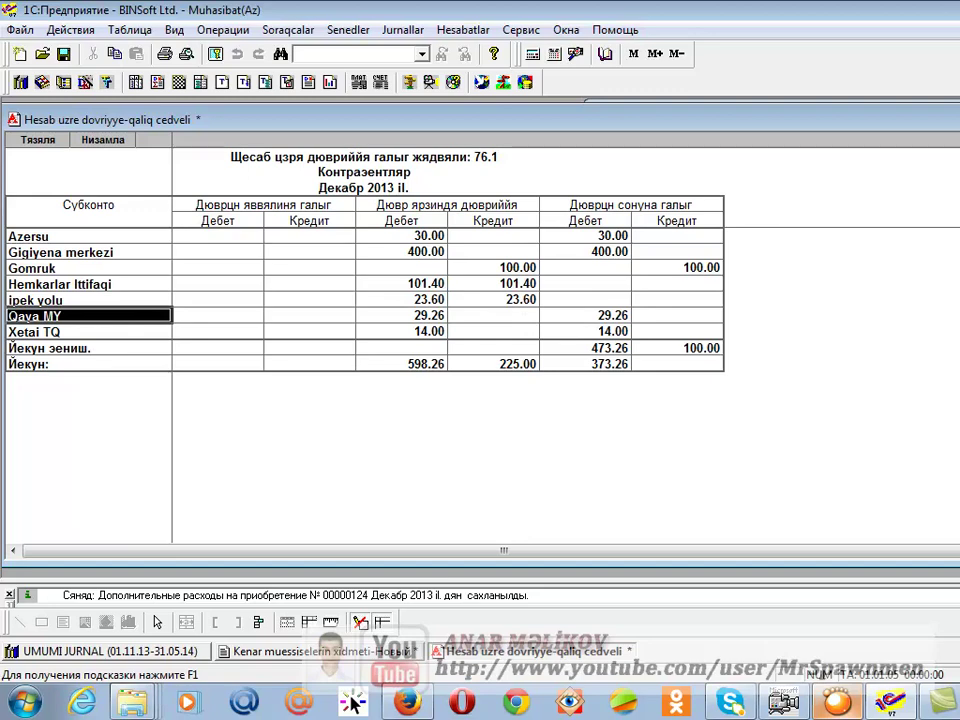
key("ctrl+Tab")
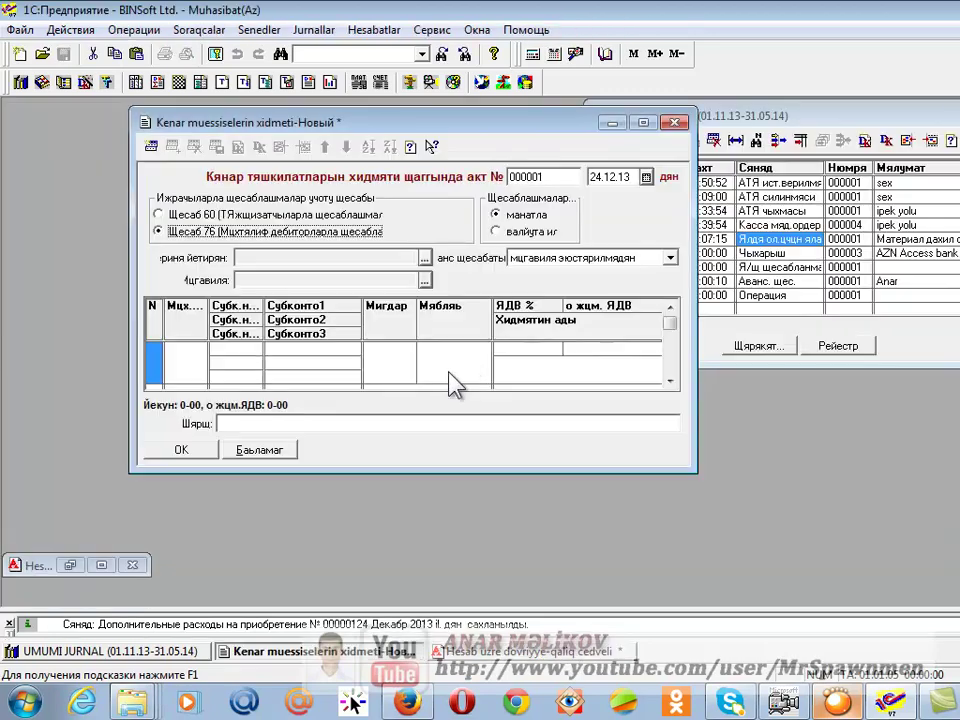
Step: Add a row to the service act's table with corresponding account 26
double_click(197, 365)
left_click(197, 349)
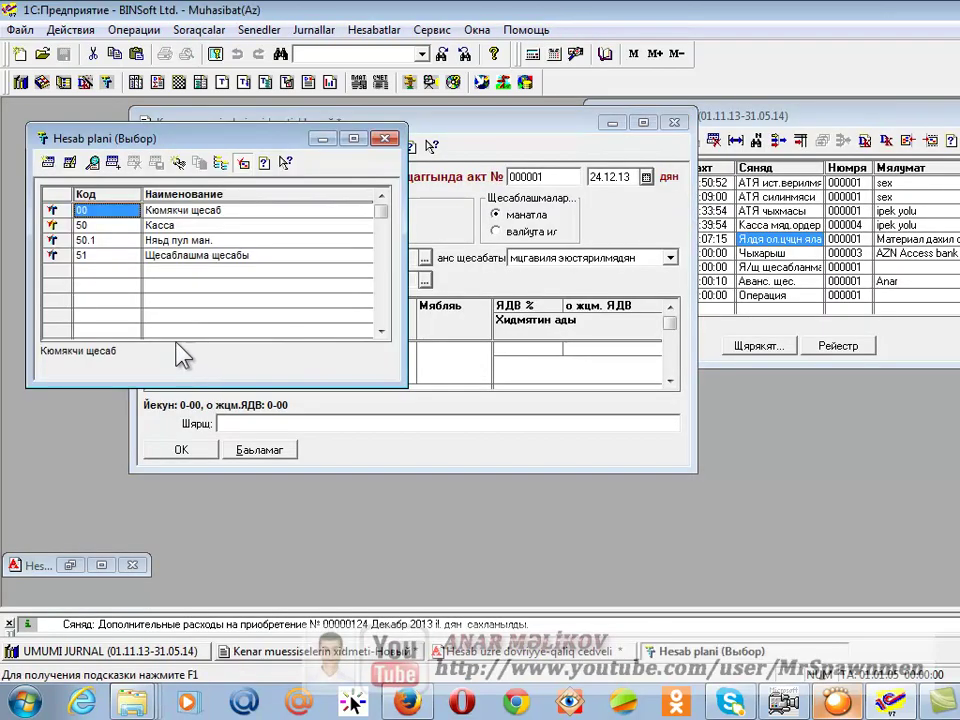
left_click(384, 139)
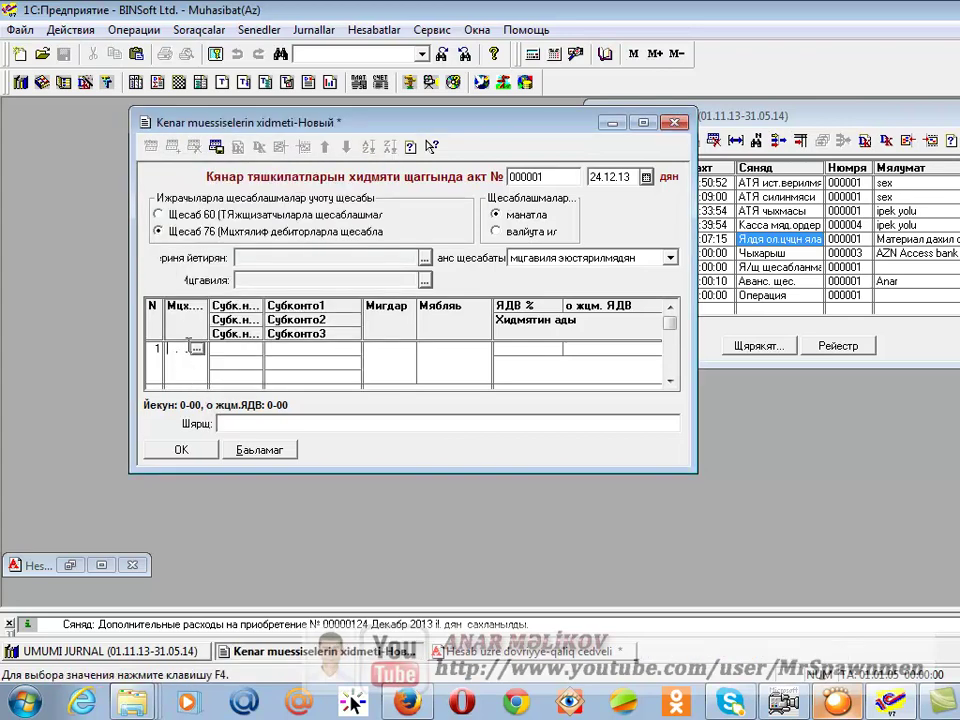
type("26")
key("Return")
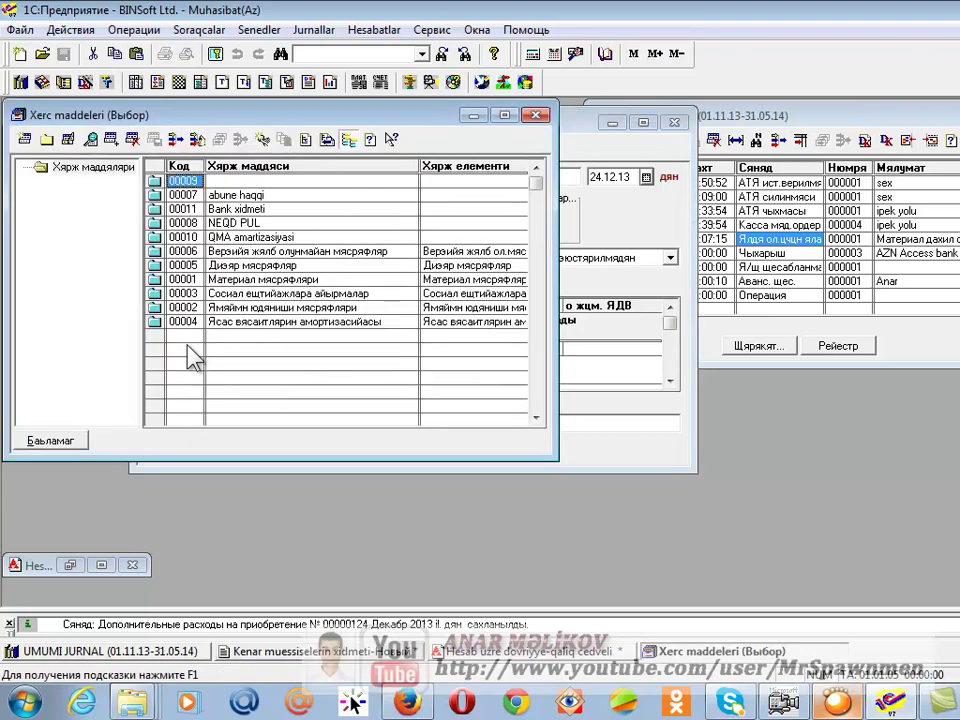
Step: Choose abune haqqi as the row's expense item and Ясас бюлмя as its department
key("Down")
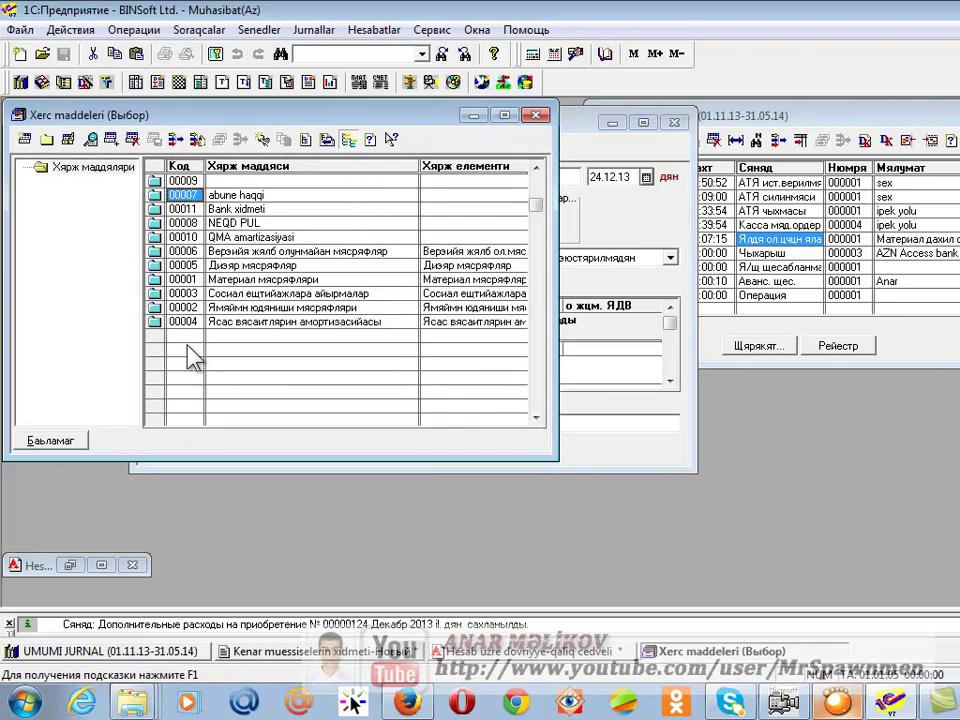
key("Return")
key("Return")
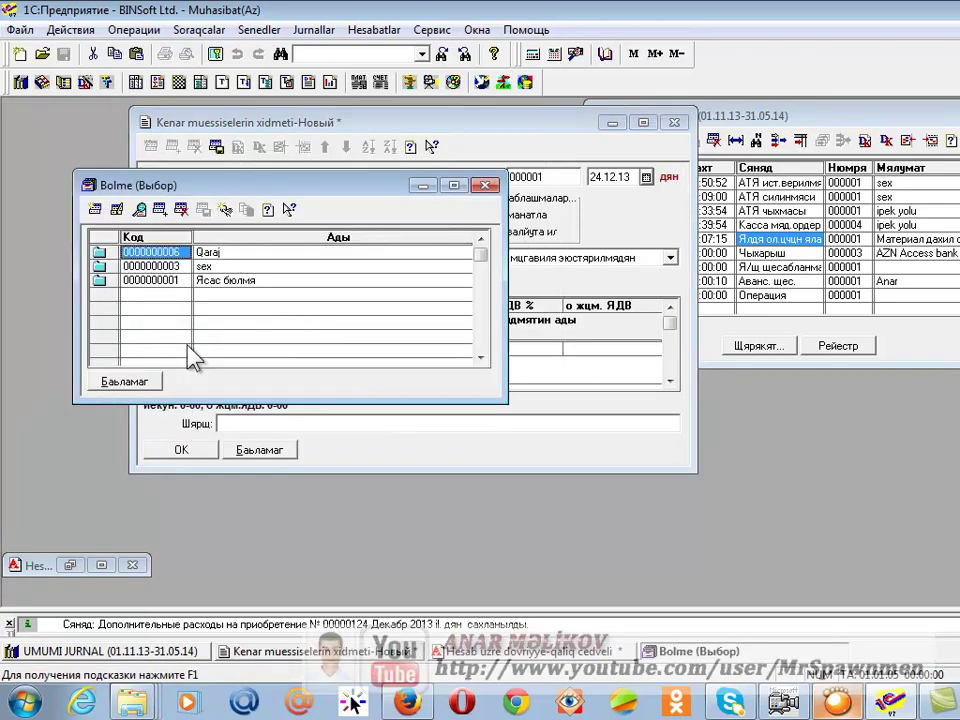
key("Down")
key("Down")
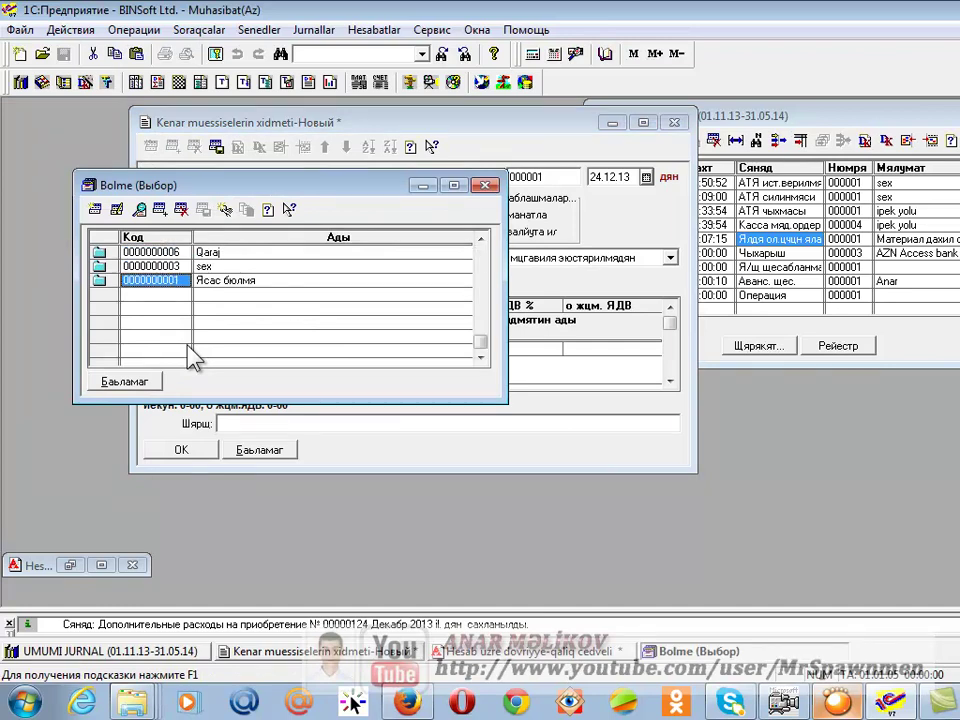
key("Return")
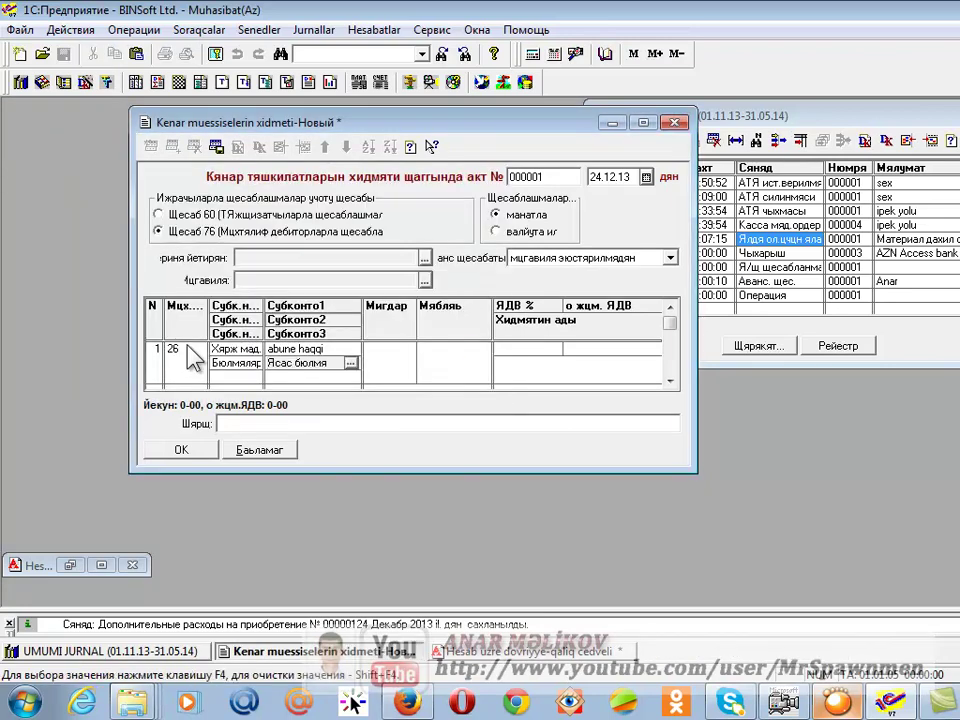
key("Return")
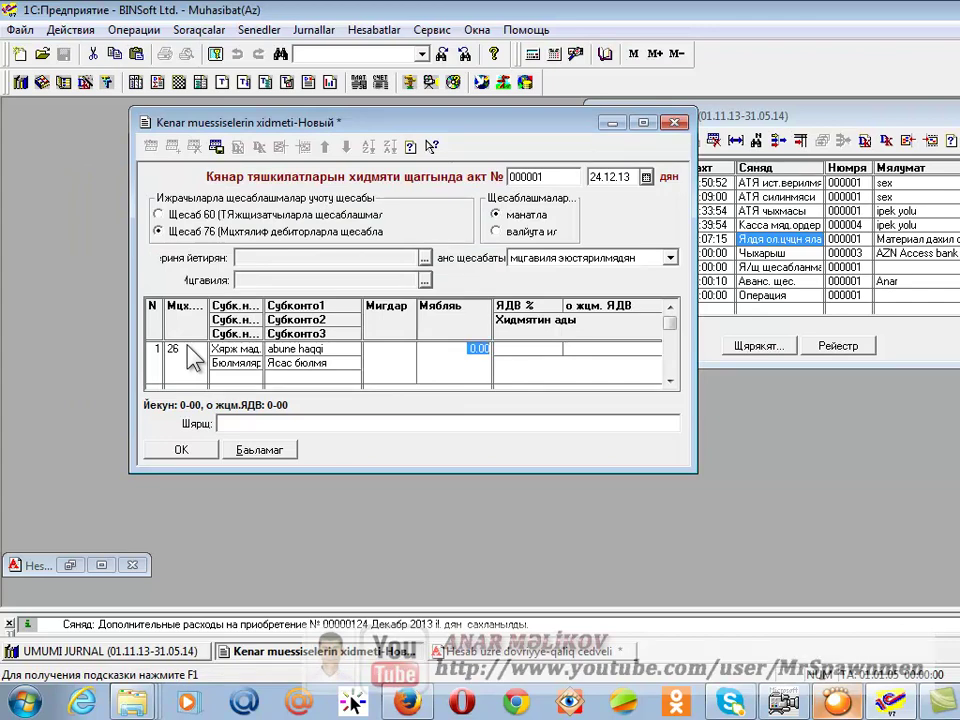
Step: Enter 29.26 as the row's amount, leaving the VAT and service name fields blank
type("29.26")
left_click(574, 369)
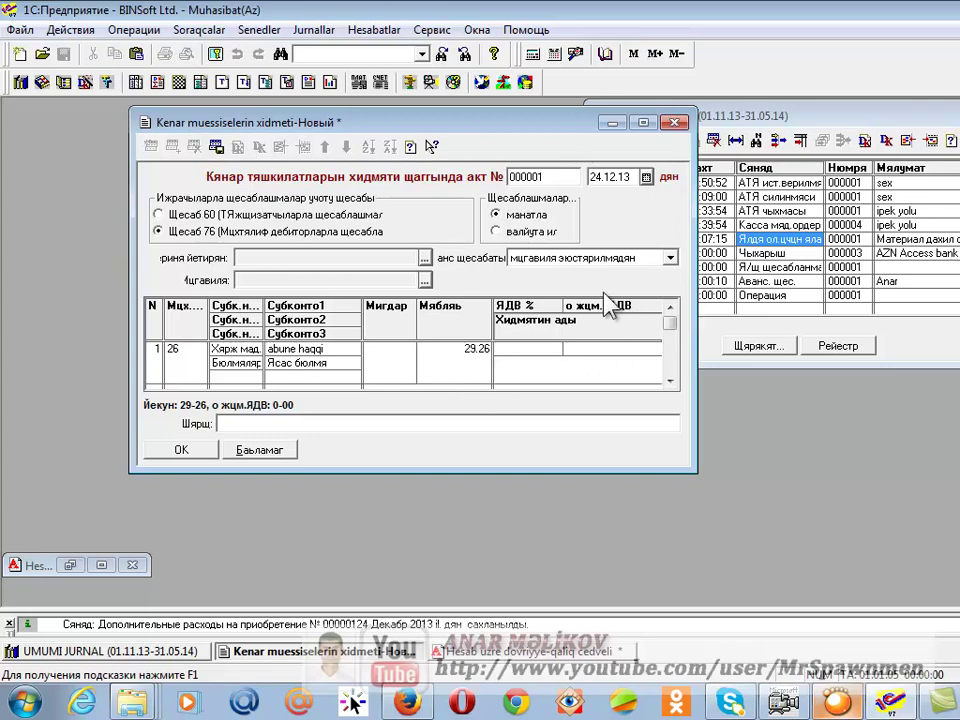
key("Return")
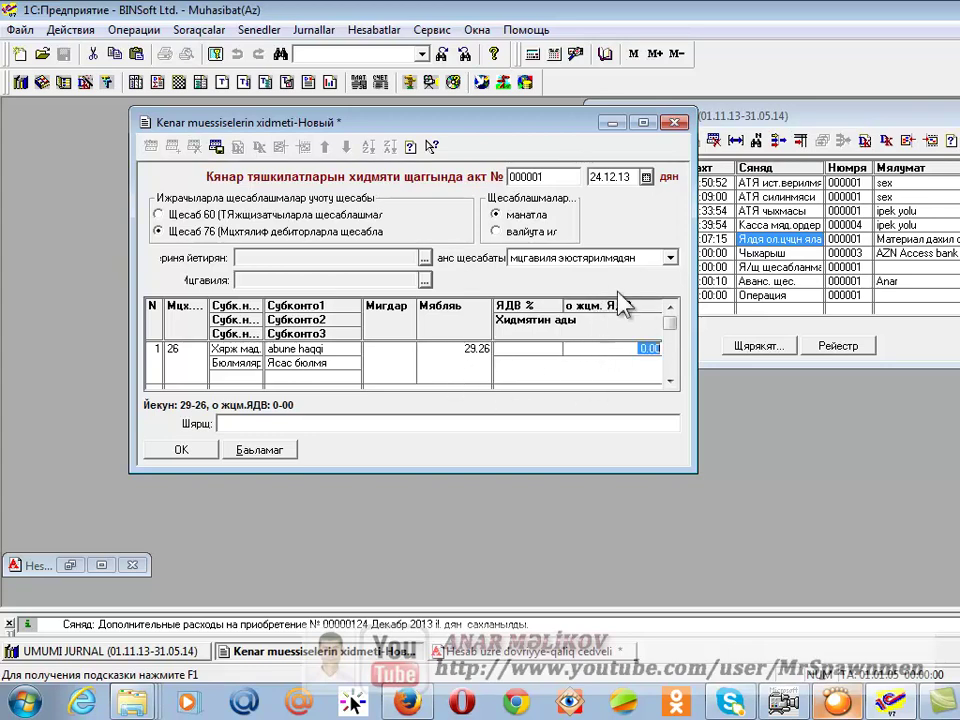
left_click(574, 381)
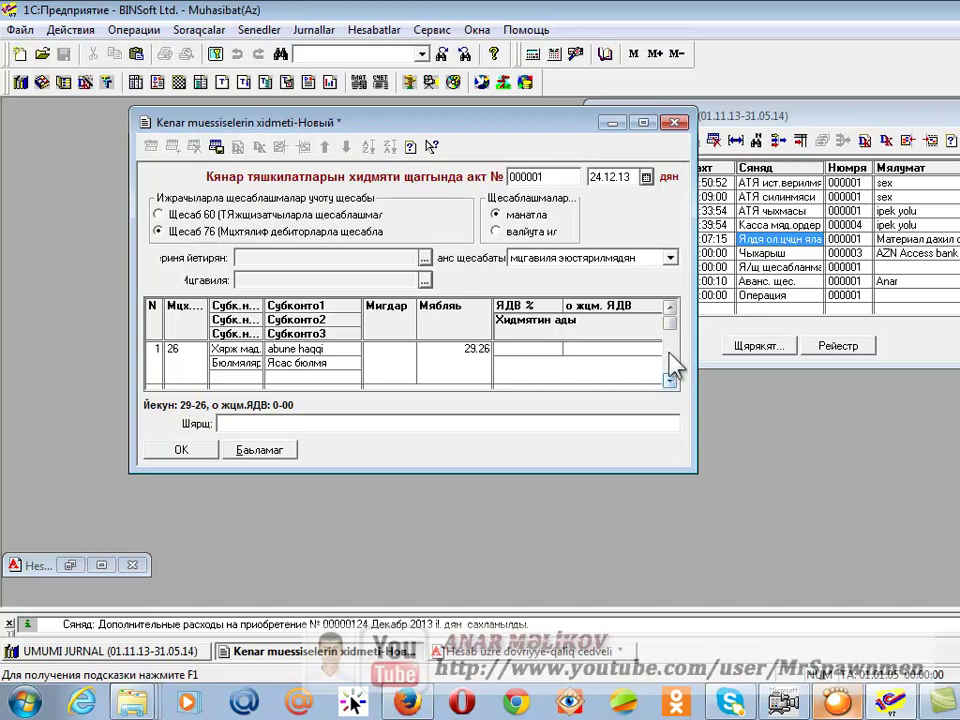
left_click_drag(670, 357, 670, 325)
left_click(553, 369)
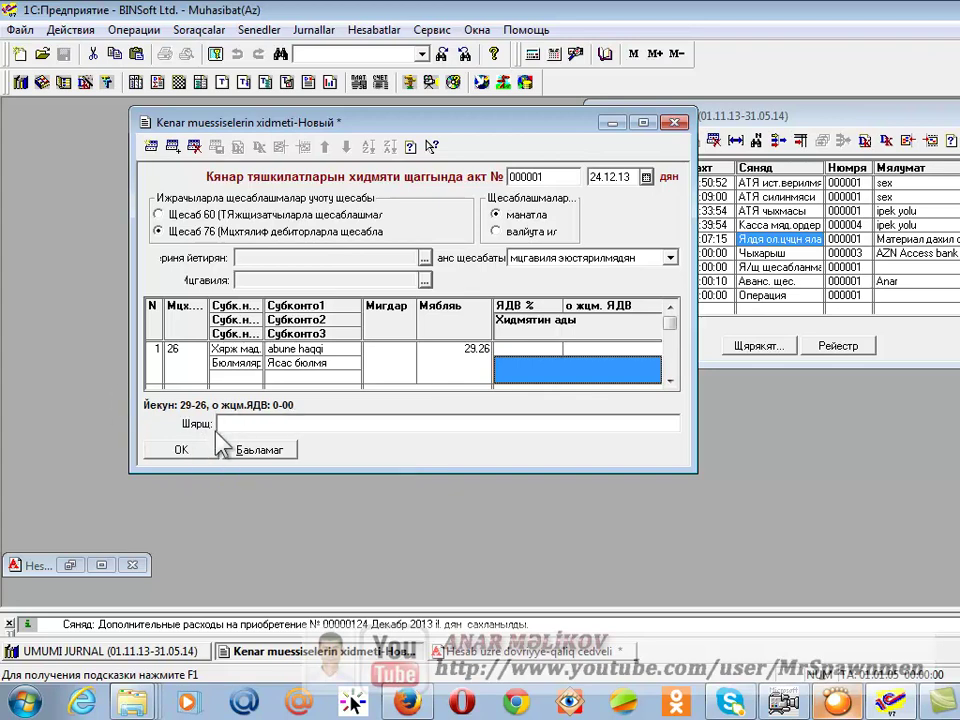
Step: Try to save and post the service act without a service provider, and keep the document open for editing
left_click(160, 453)
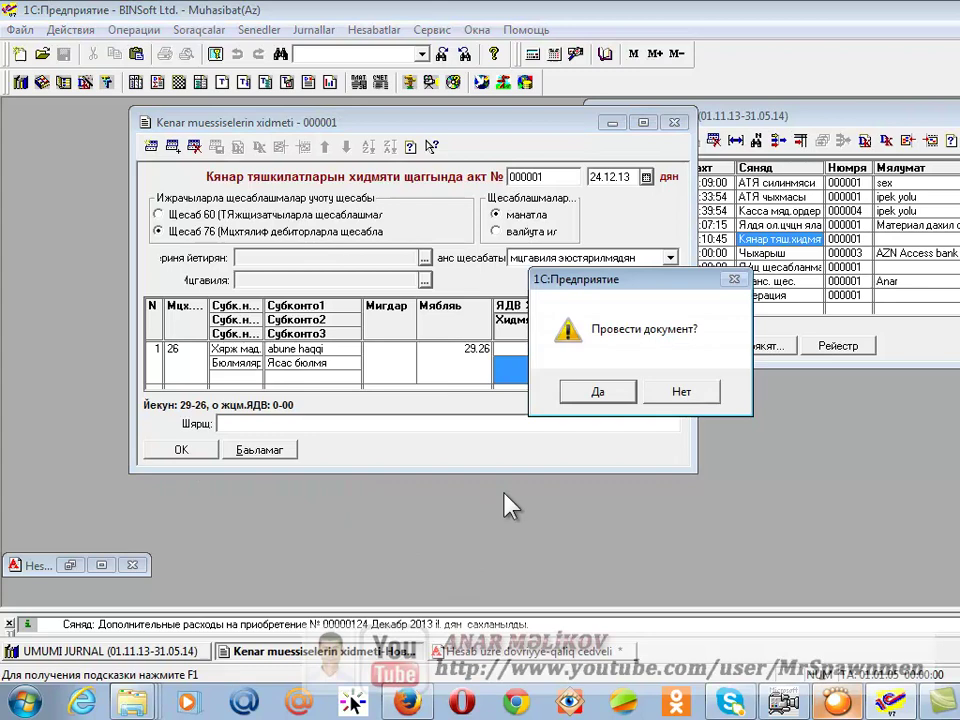
left_click(605, 395)
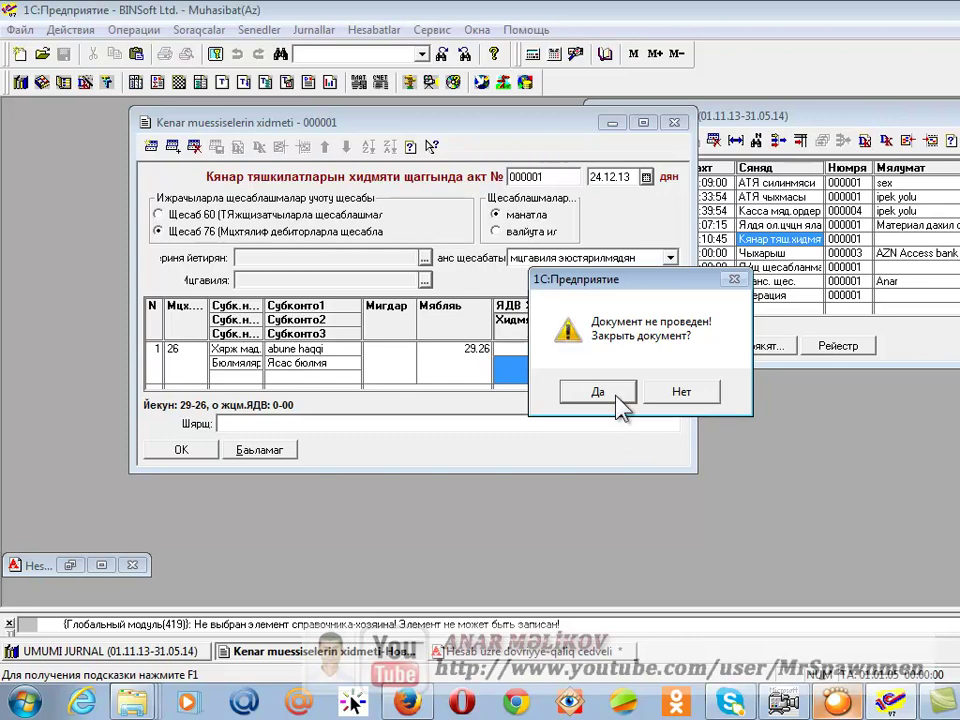
left_click(674, 395)
Step: Choose Qaya MY from the 76 Muxtelif debitor group as the act's service provider
left_click(425, 258)
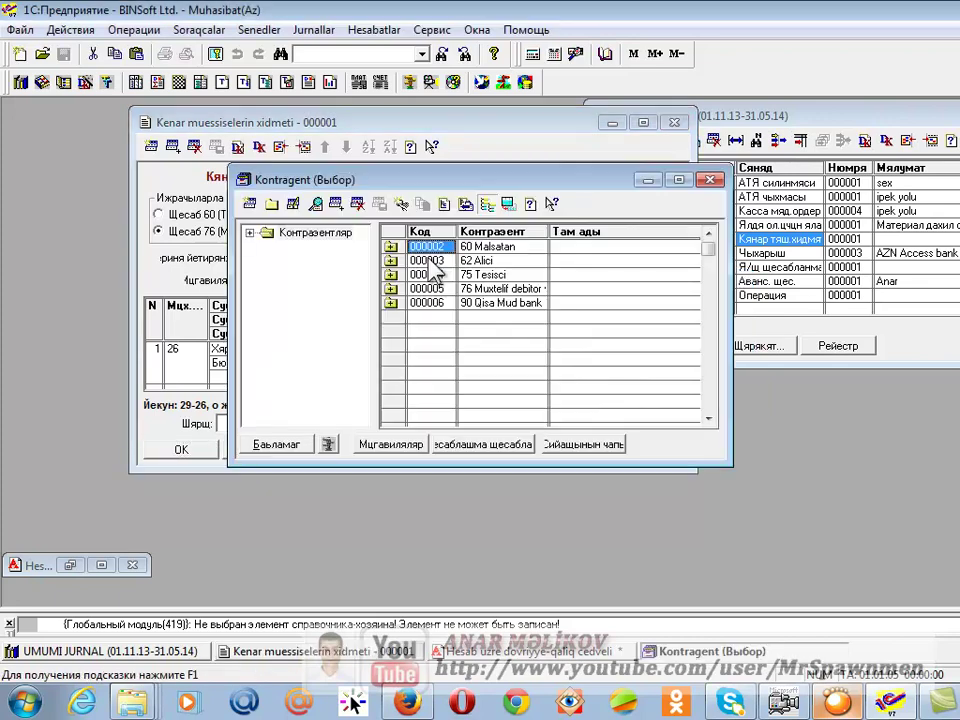
left_click_drag(328, 185, 488, 201)
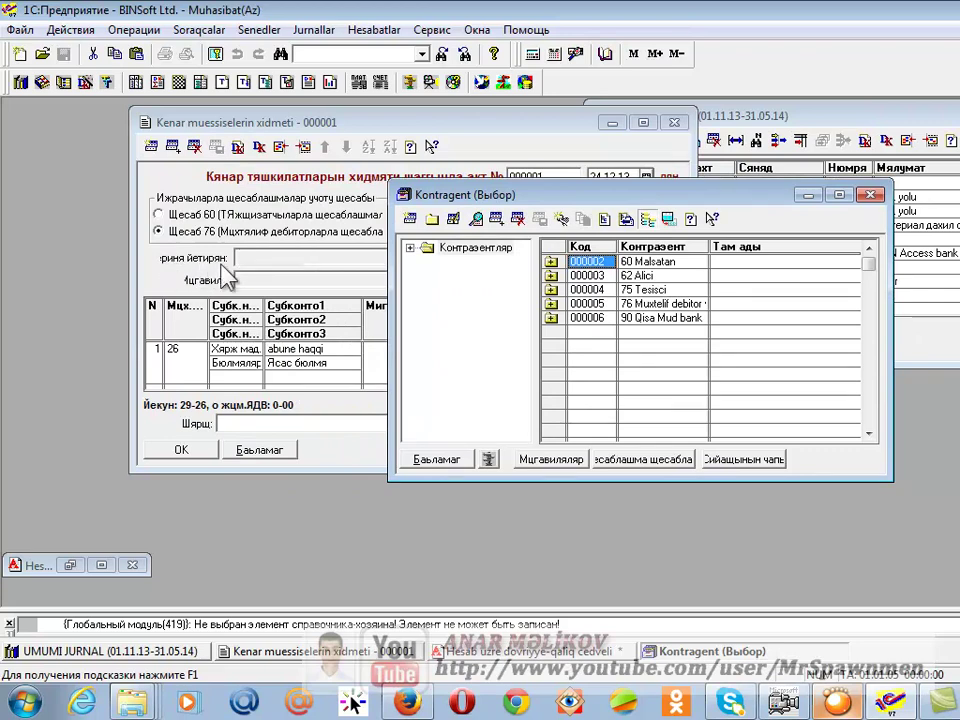
double_click(552, 303)
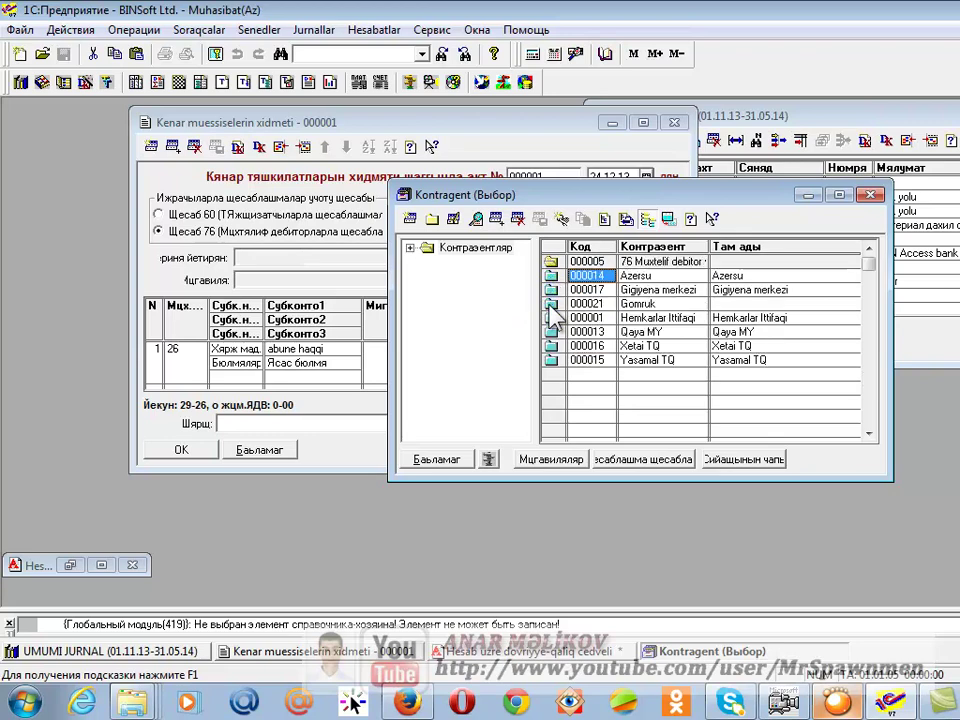
double_click(650, 332)
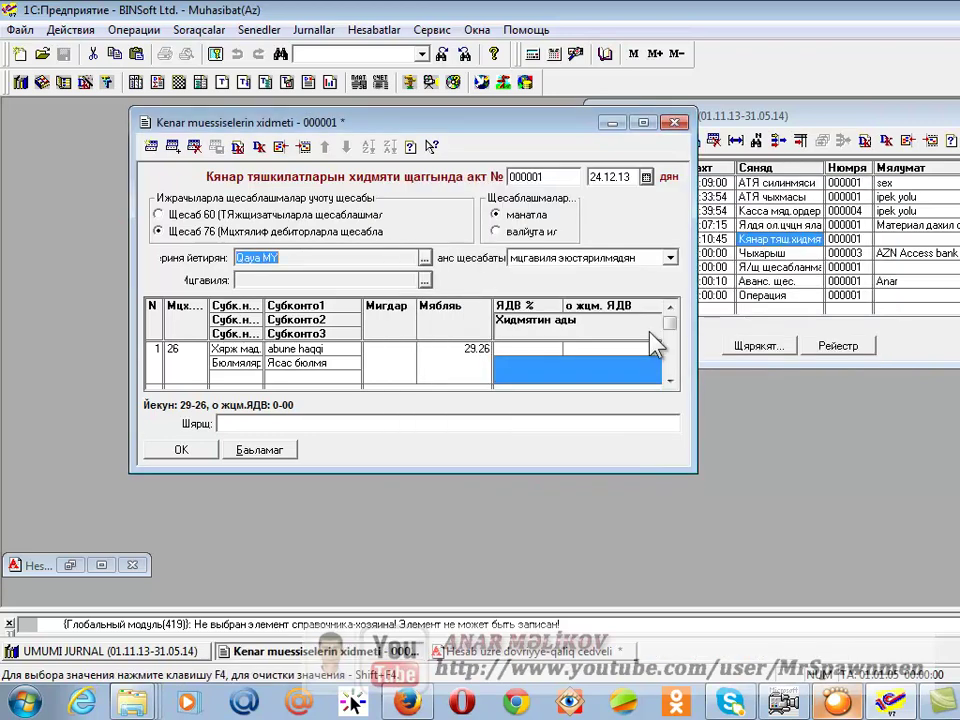
Step: Set the act's contract to Ясас мцгавиля and post the act
left_click(425, 281)
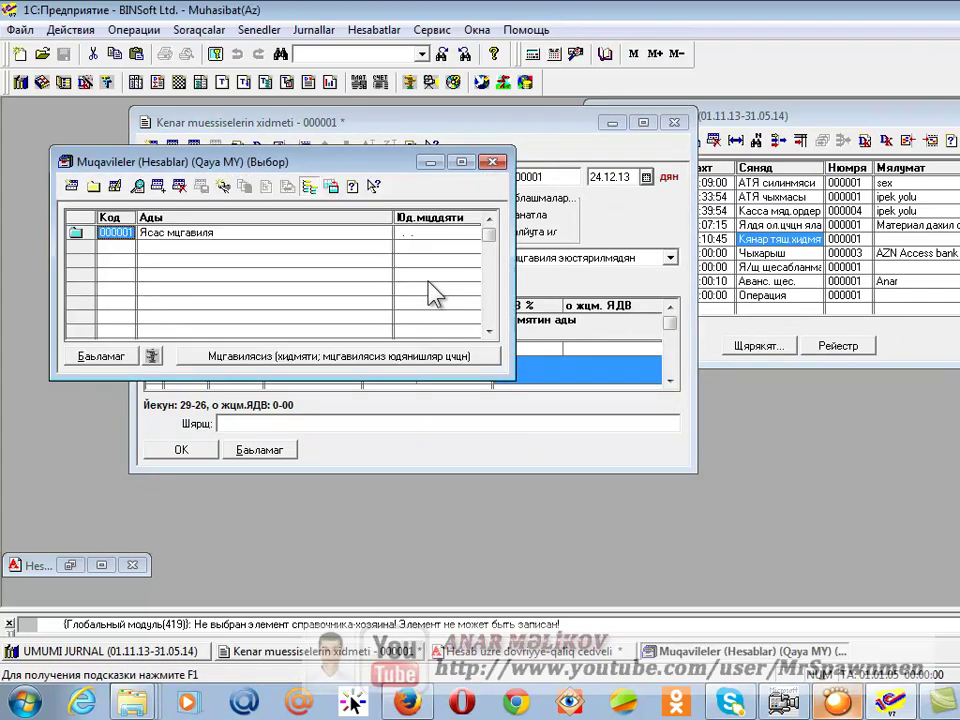
double_click(215, 238)
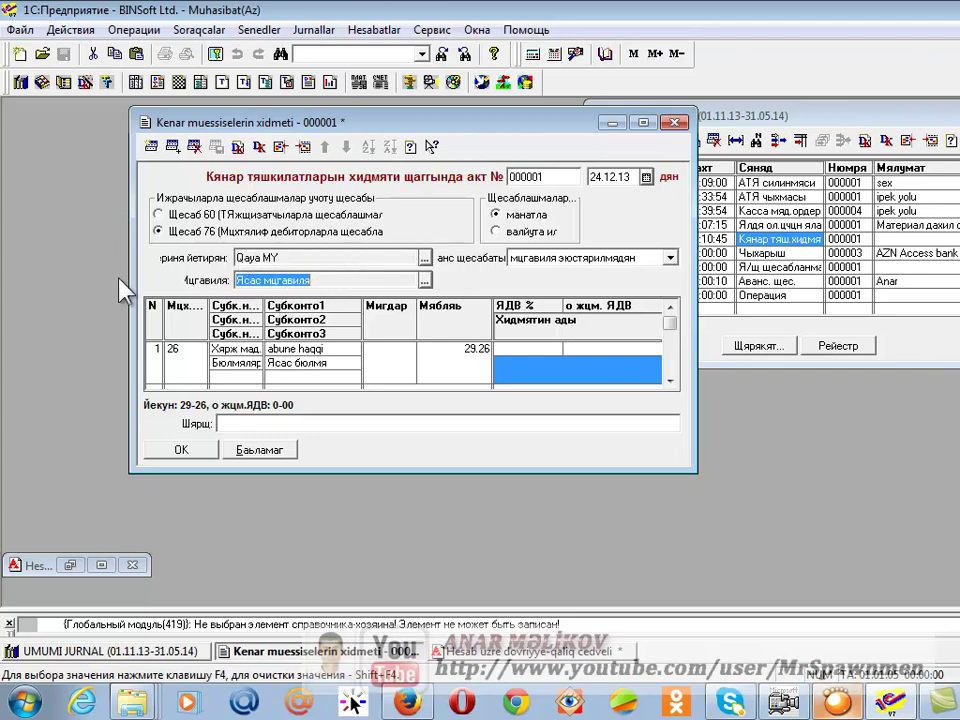
left_click(160, 450)
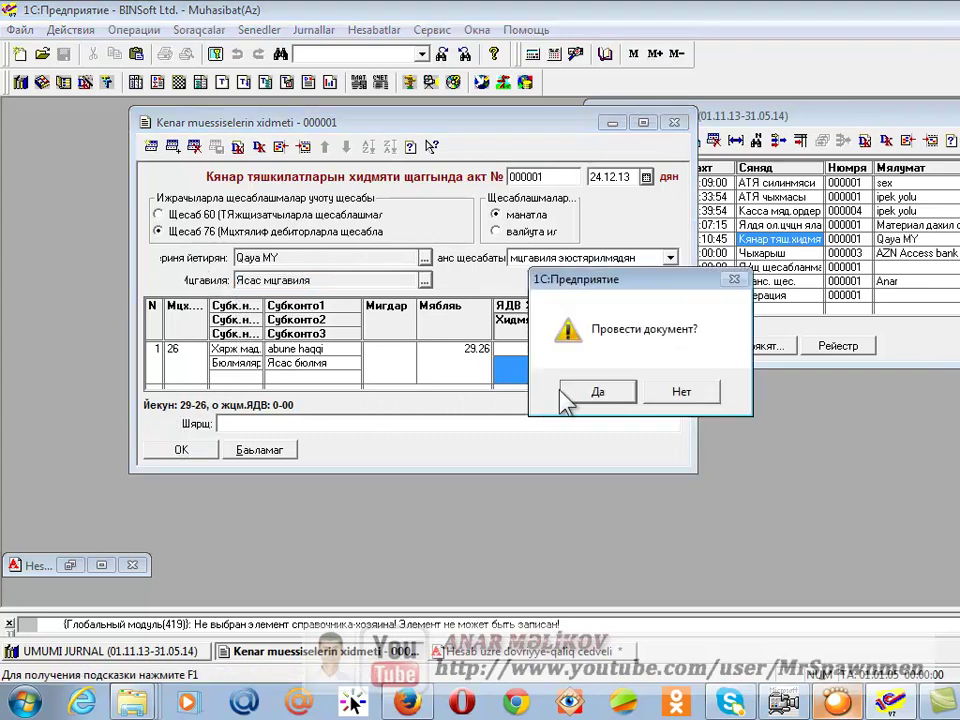
left_click(562, 391)
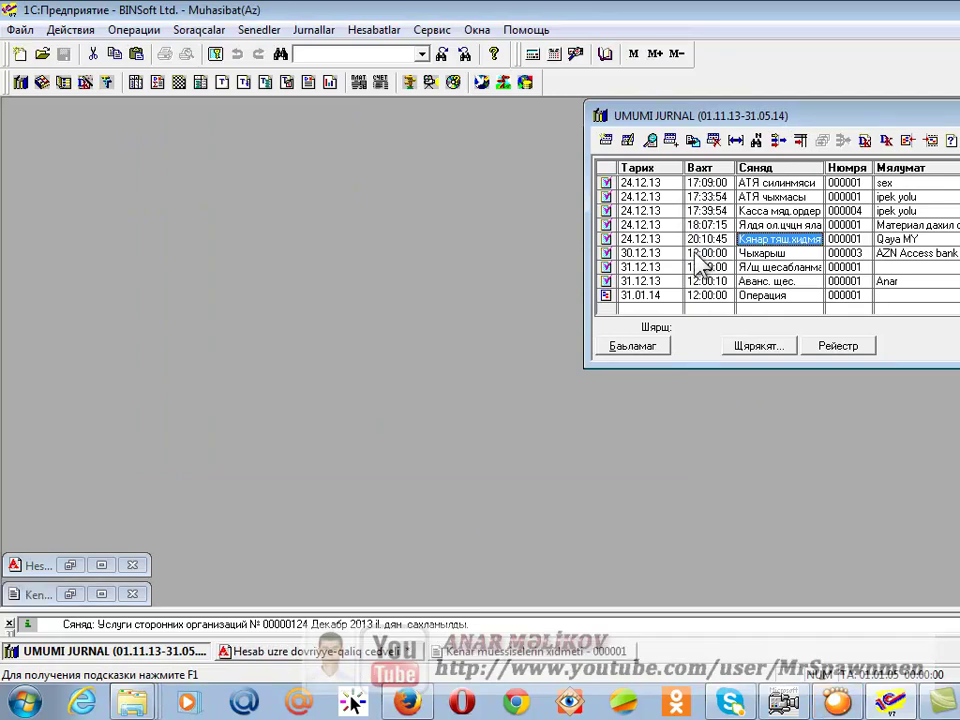
Step: Restore and refresh the 76.1 turnover report, and check Qaya MY's credit turnover and the other contractors' rows
left_click(70, 565)
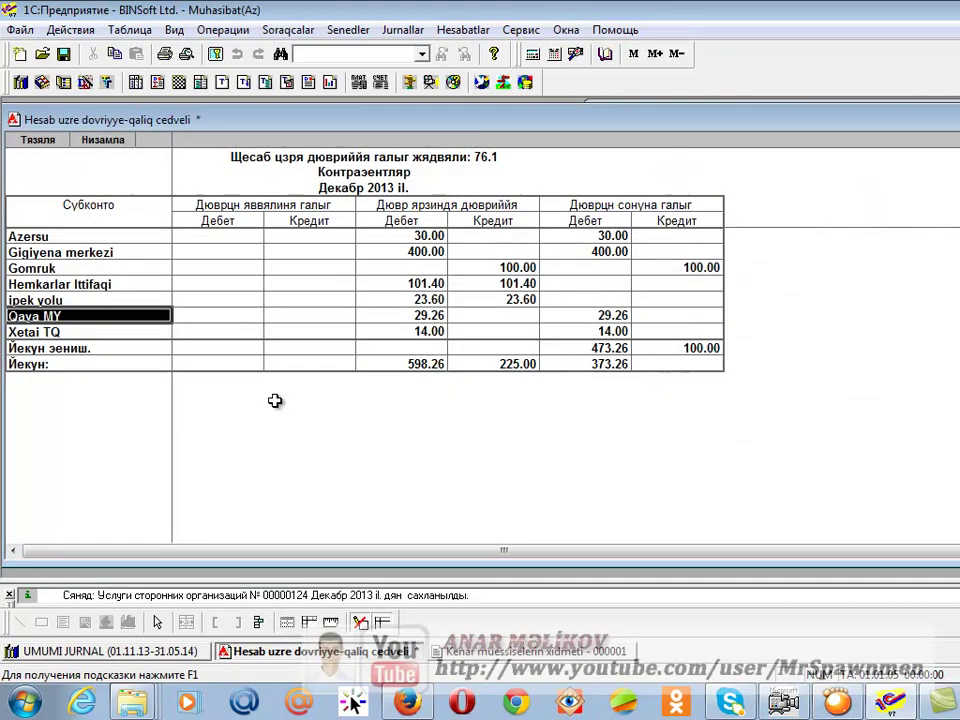
left_click(40, 140)
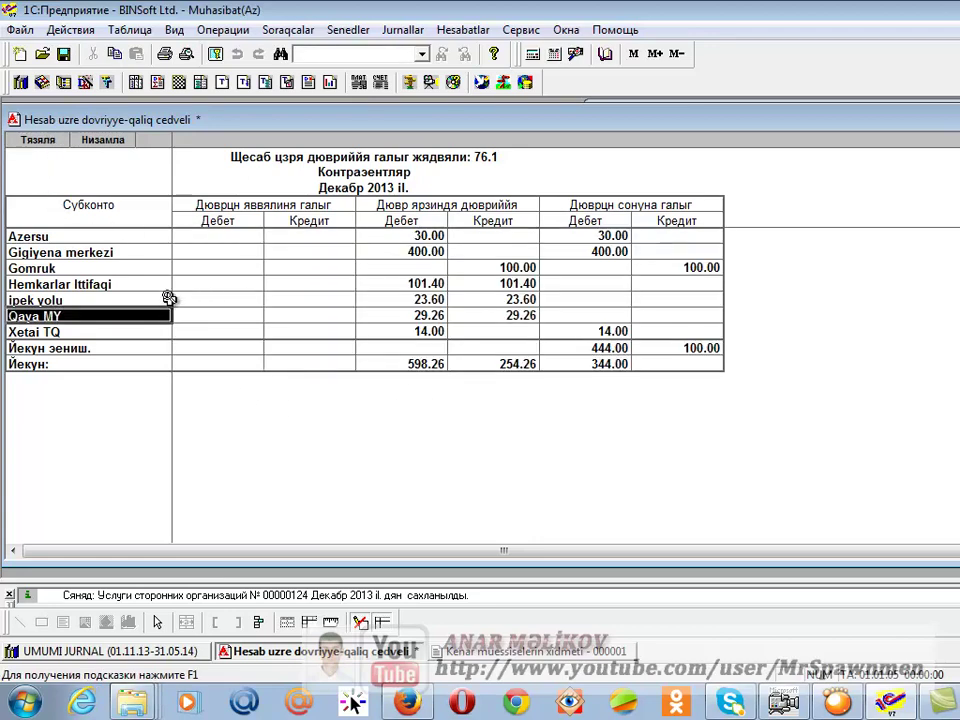
left_click(505, 315)
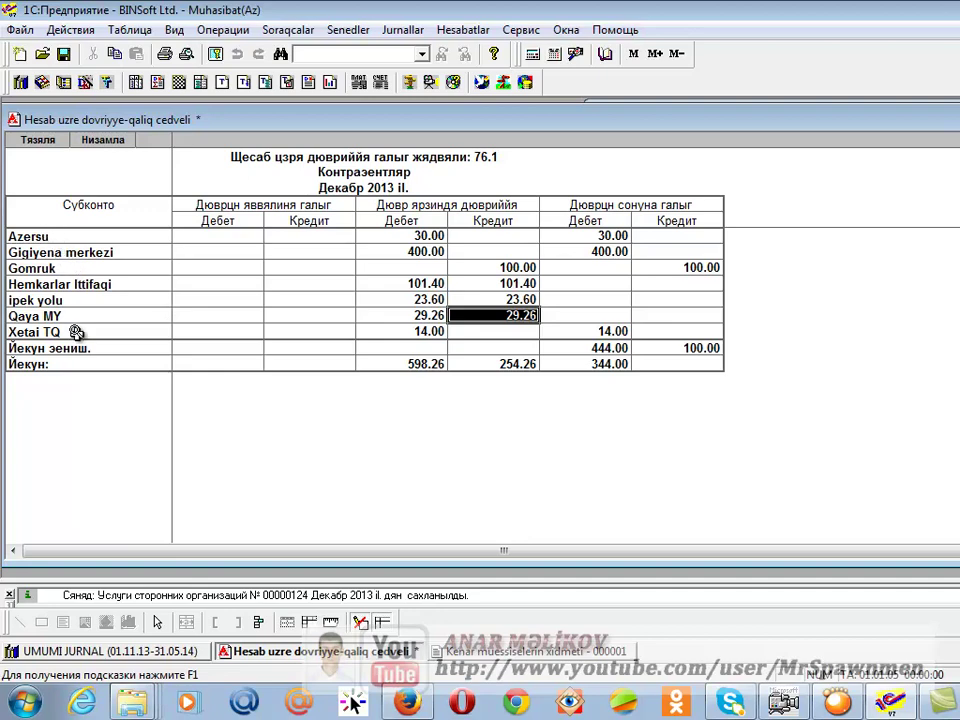
left_click(72, 240)
left_click(85, 268)
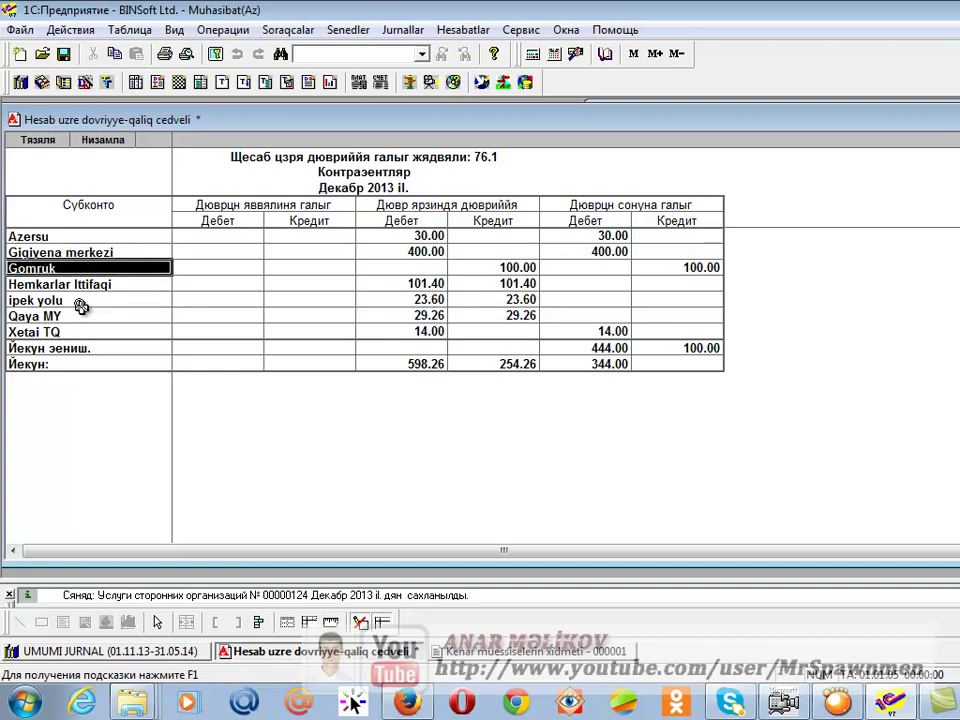
left_click(82, 313)
left_click(84, 284)
left_click(82, 312)
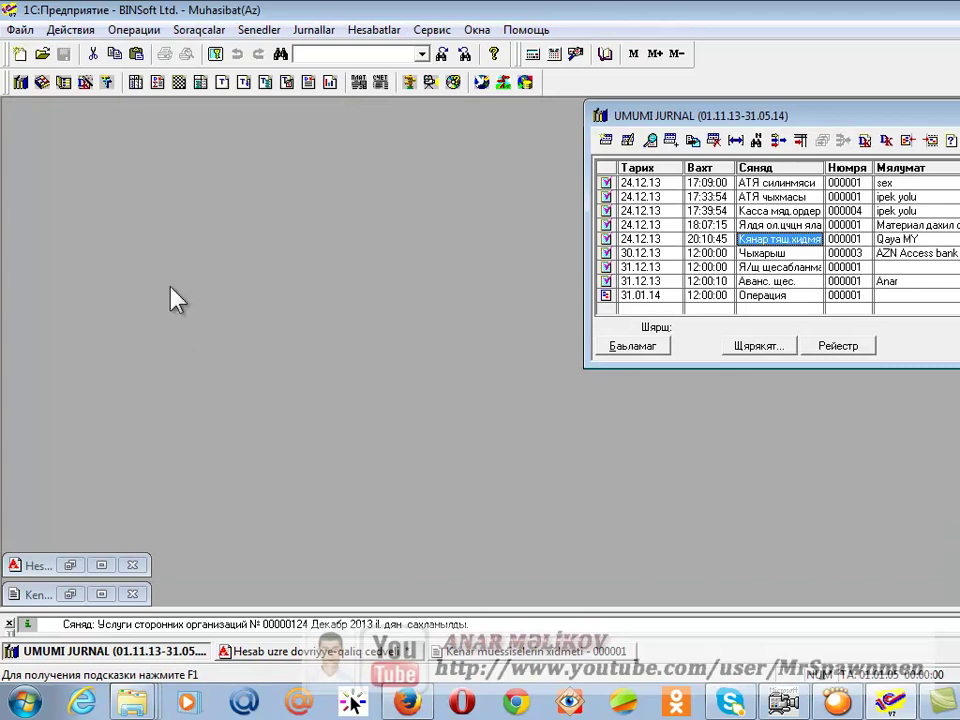
Step: Close the posted service act and create a new third-party service act settled through account 76
left_click(70, 594)
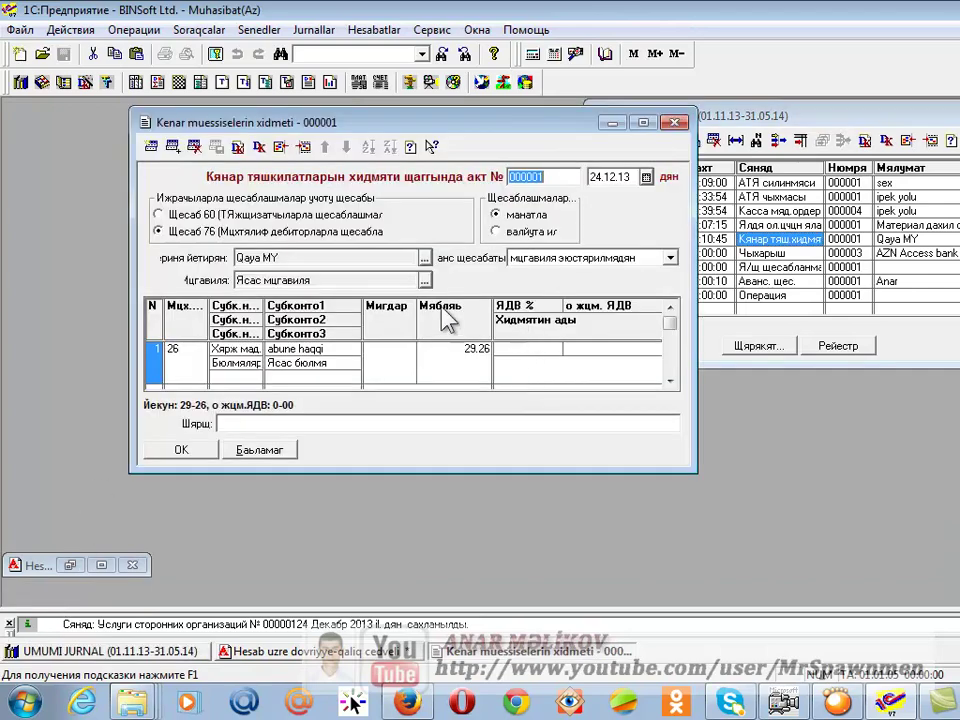
key("Escape")
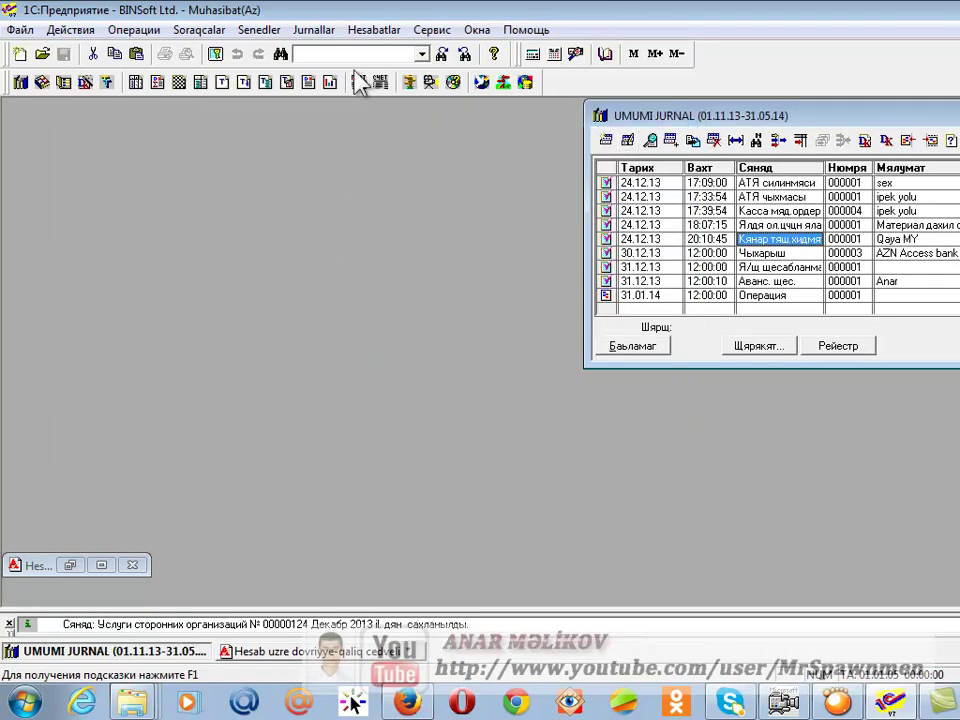
left_click(262, 32)
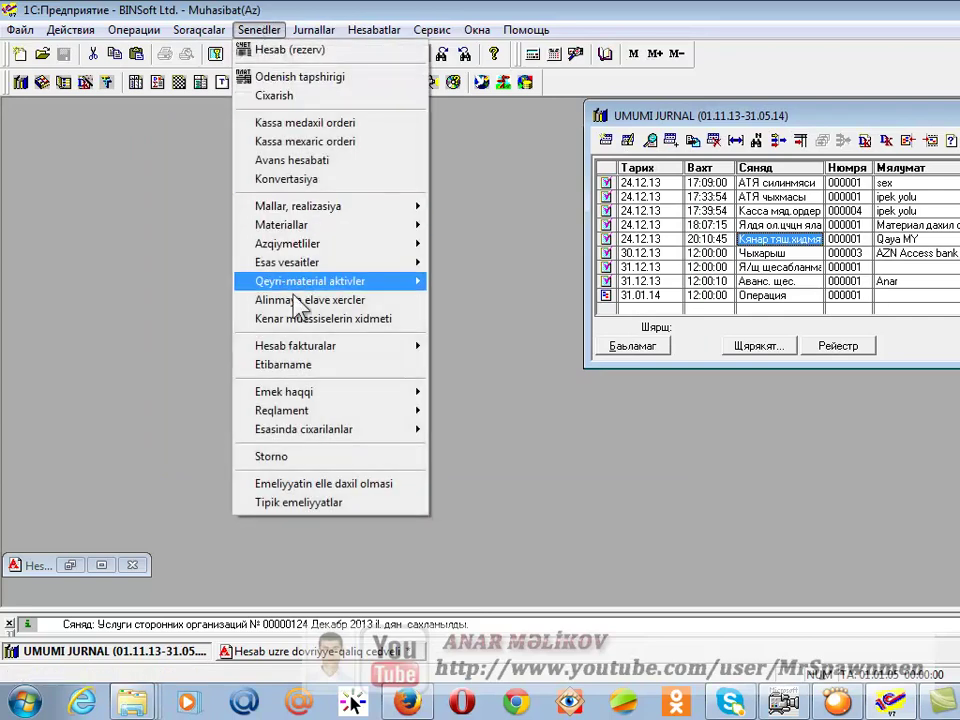
left_click(295, 319)
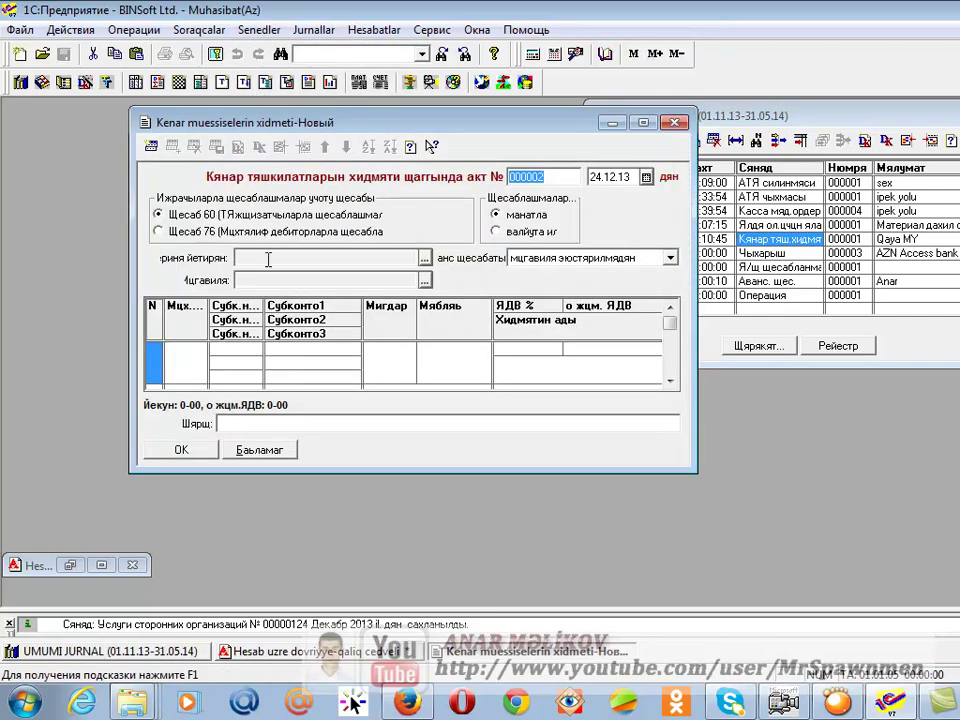
left_click(232, 231)
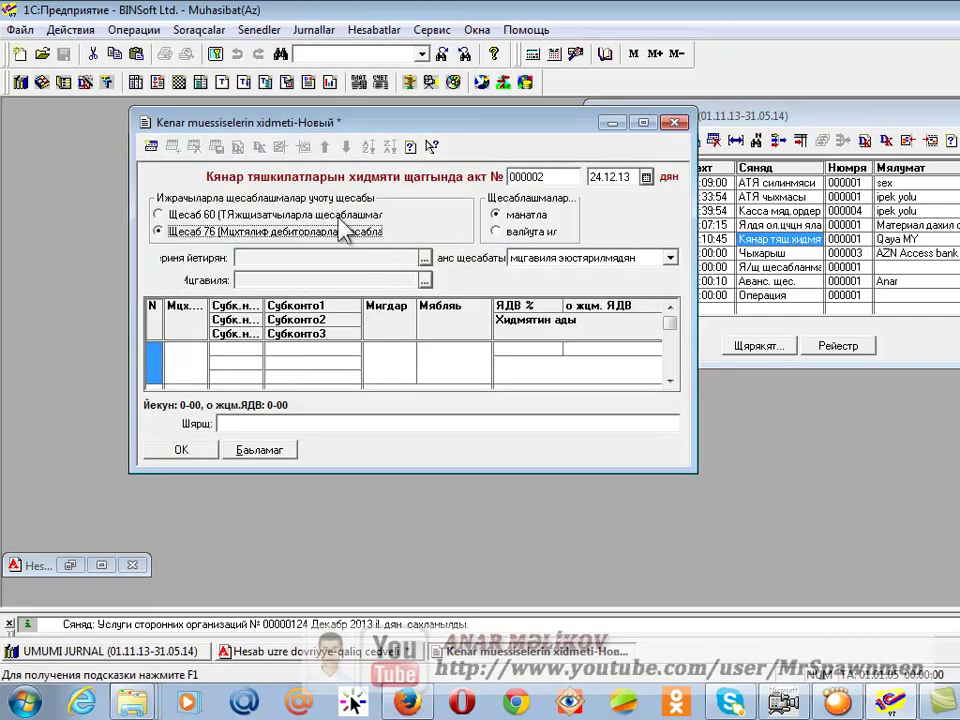
Step: Choose Yasamal TQ from the 76 Muxtelif debitor group as the service provider, with Ясас мцгавиля as the contract
left_click(424, 257)
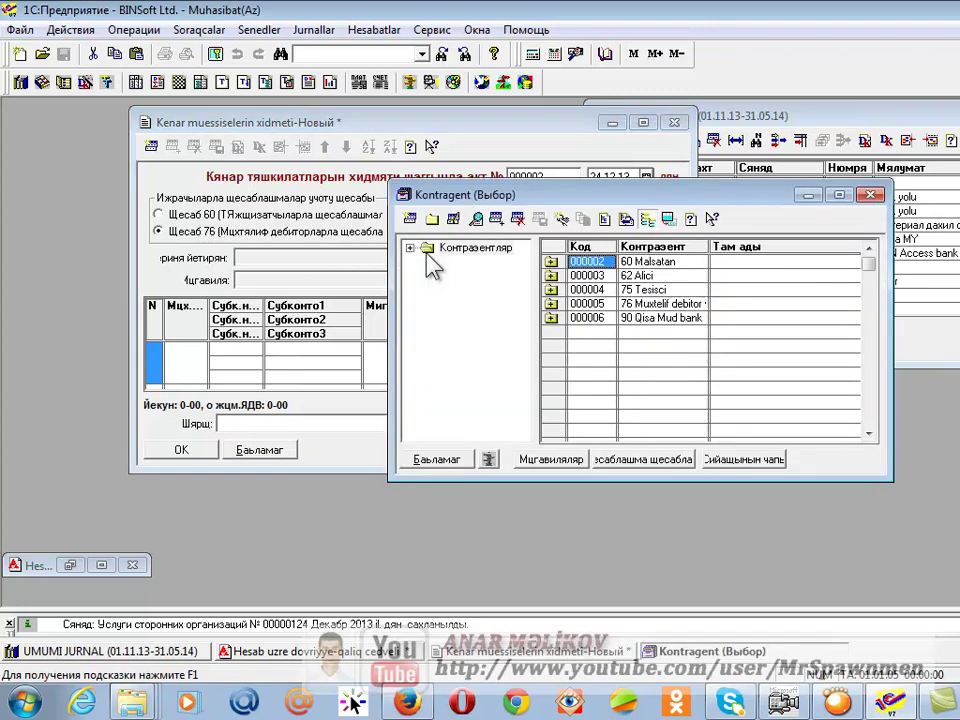
double_click(551, 304)
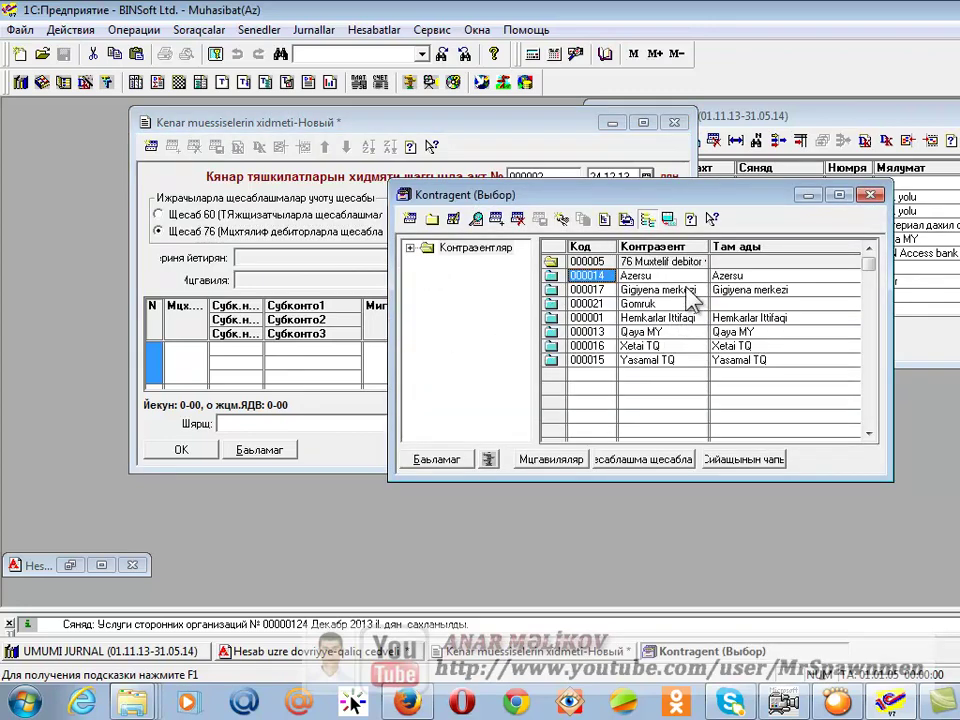
double_click(648, 360)
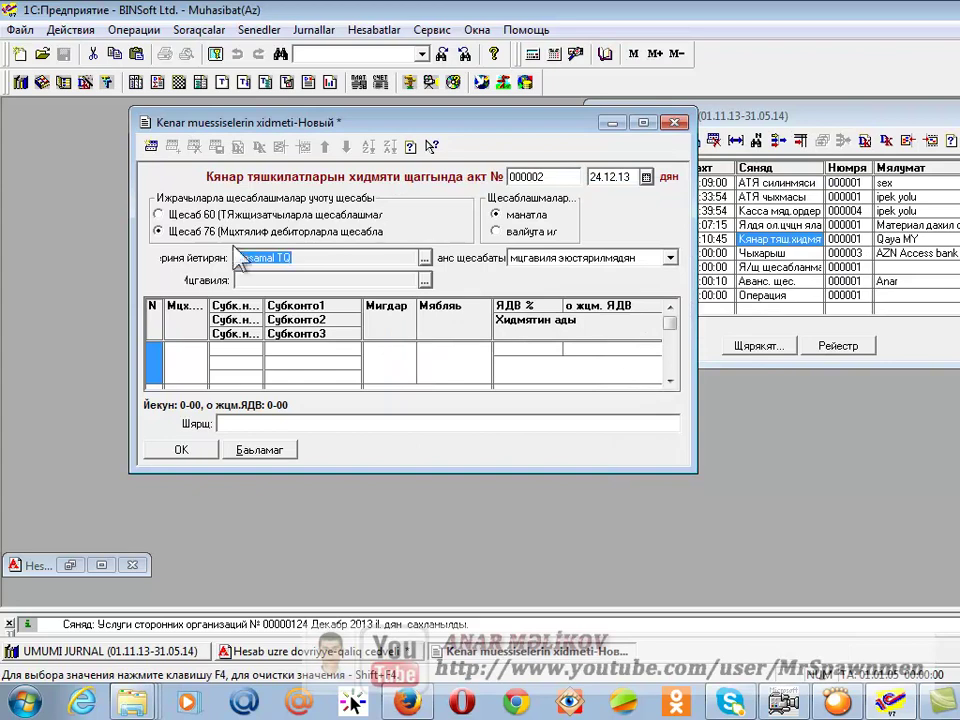
left_click(424, 280)
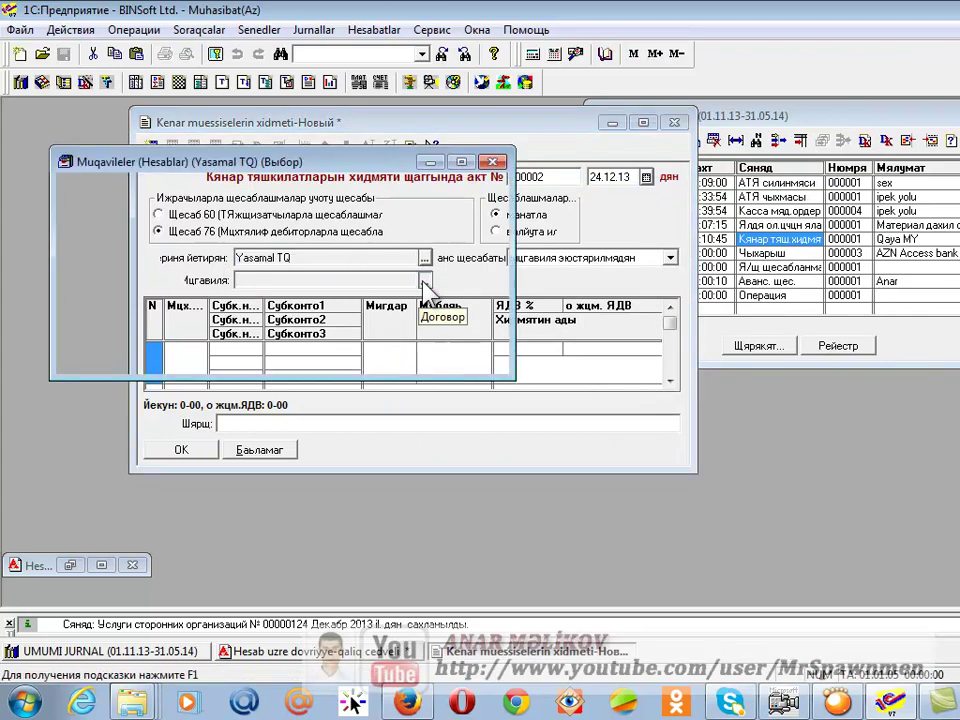
double_click(214, 234)
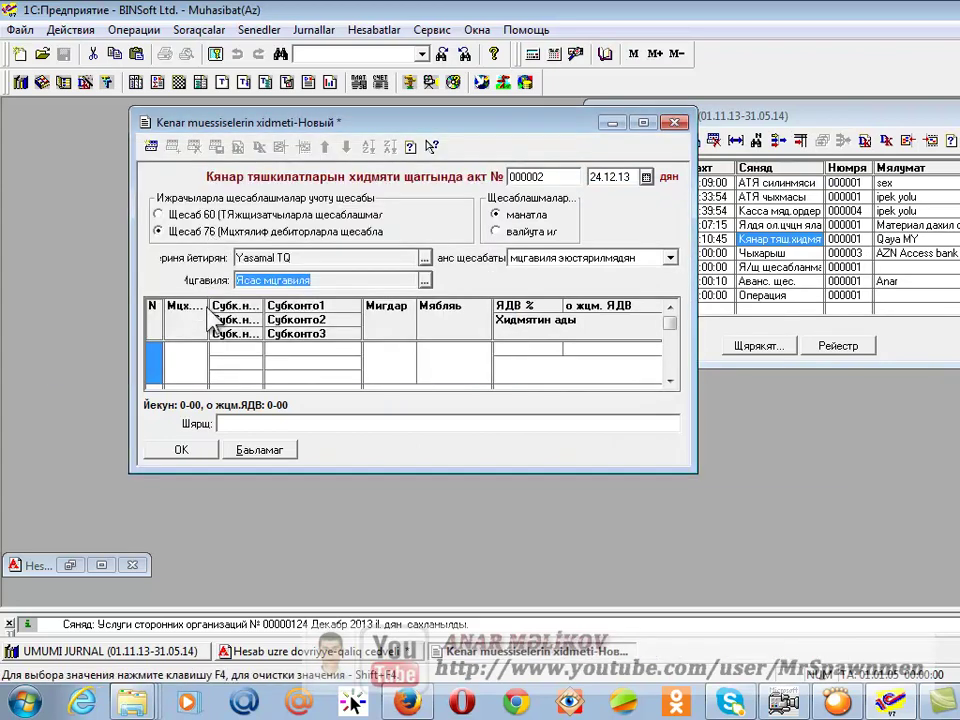
Step: Add a row with corresponding account 20, activity type Эюрцлмцш иш, эюстярилмиш хидмят and expense item abune haqqi
double_click(188, 358)
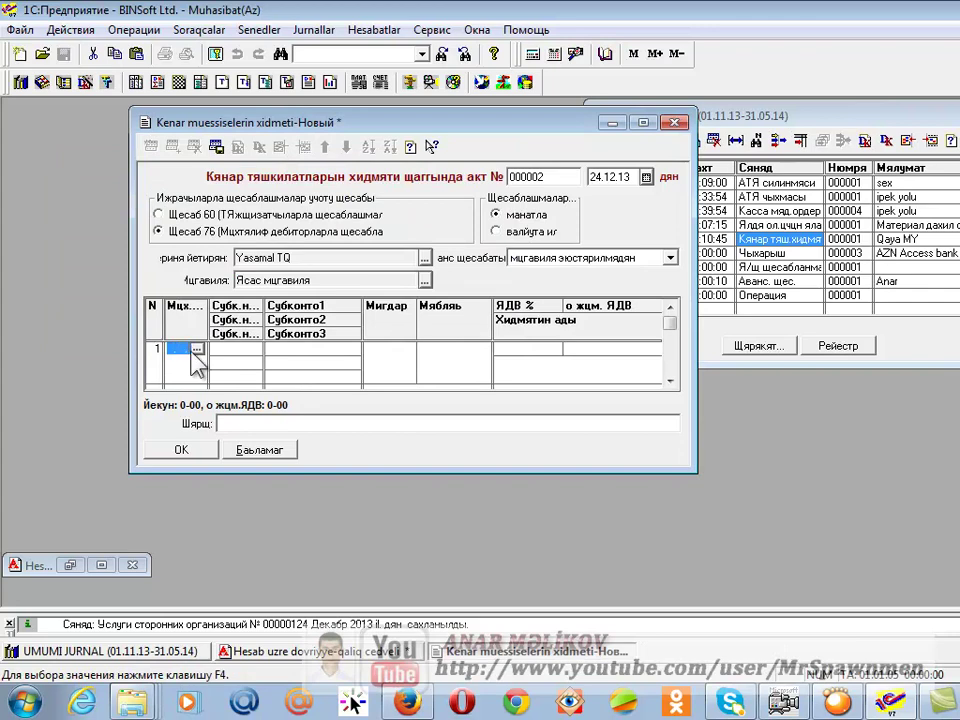
left_click(195, 349)
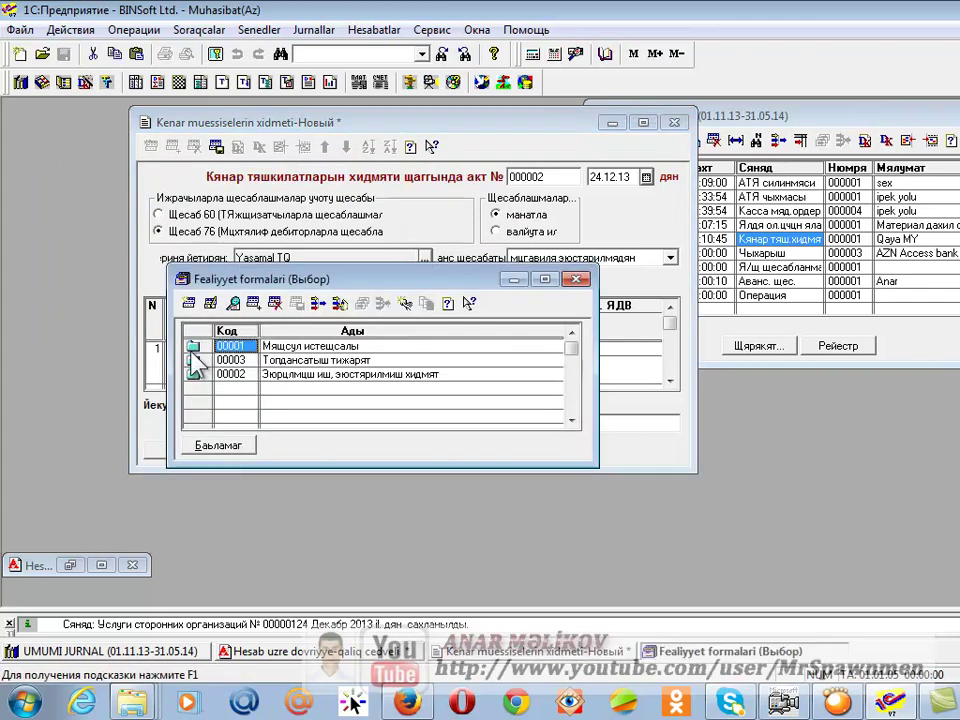
key("Down")
key("Down")
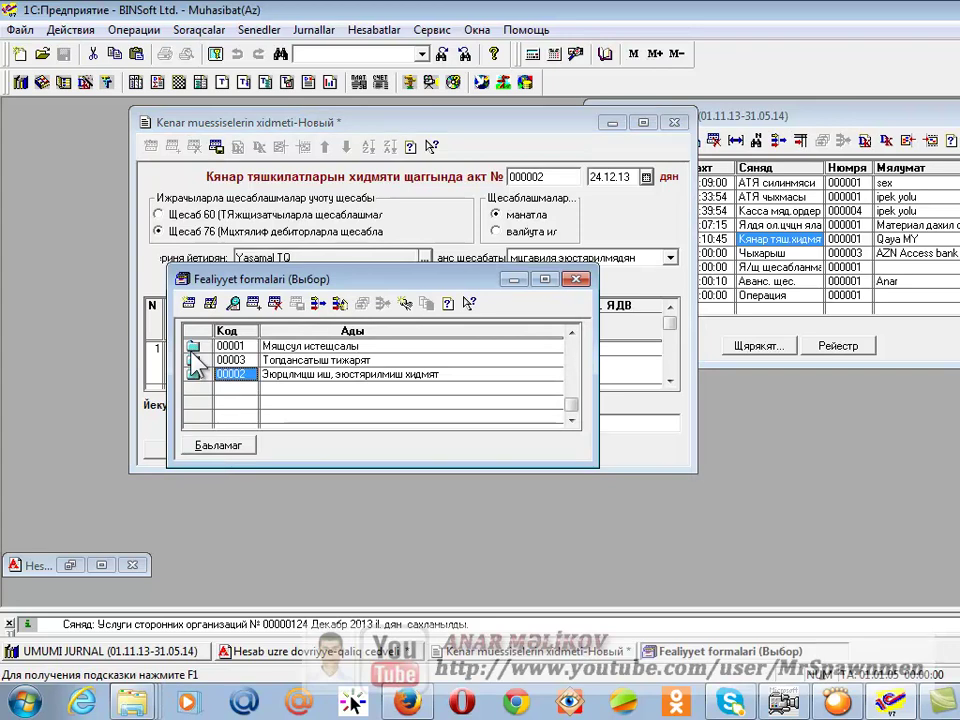
key("Return")
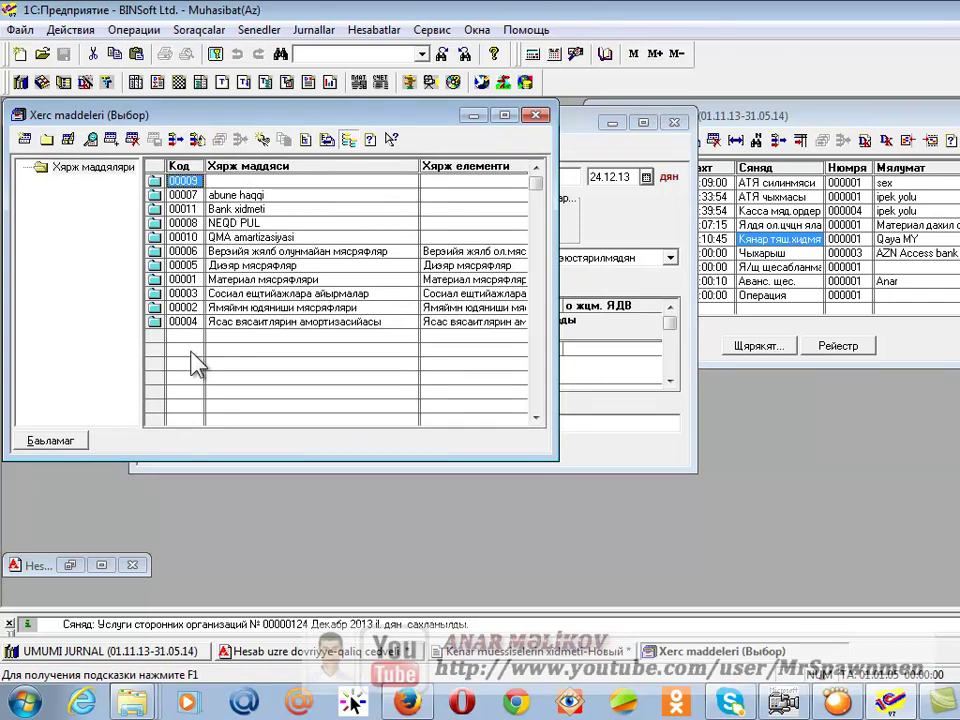
key("Down")
key("Return")
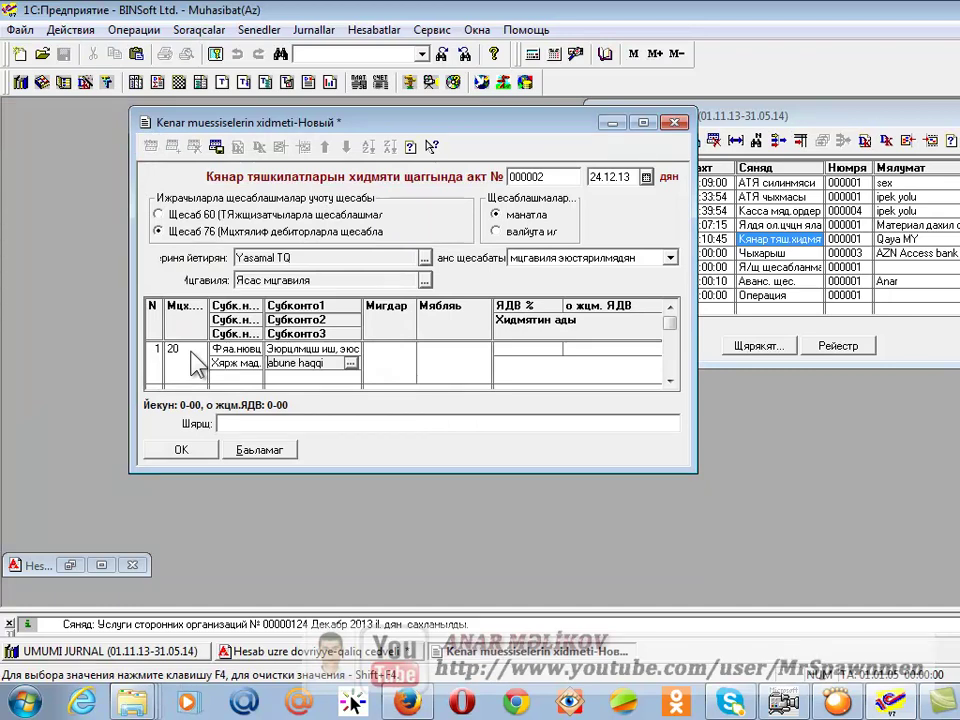
Step: Enter 1610.40 as the row's amount and leave the VAT rate blank
key("Tab")
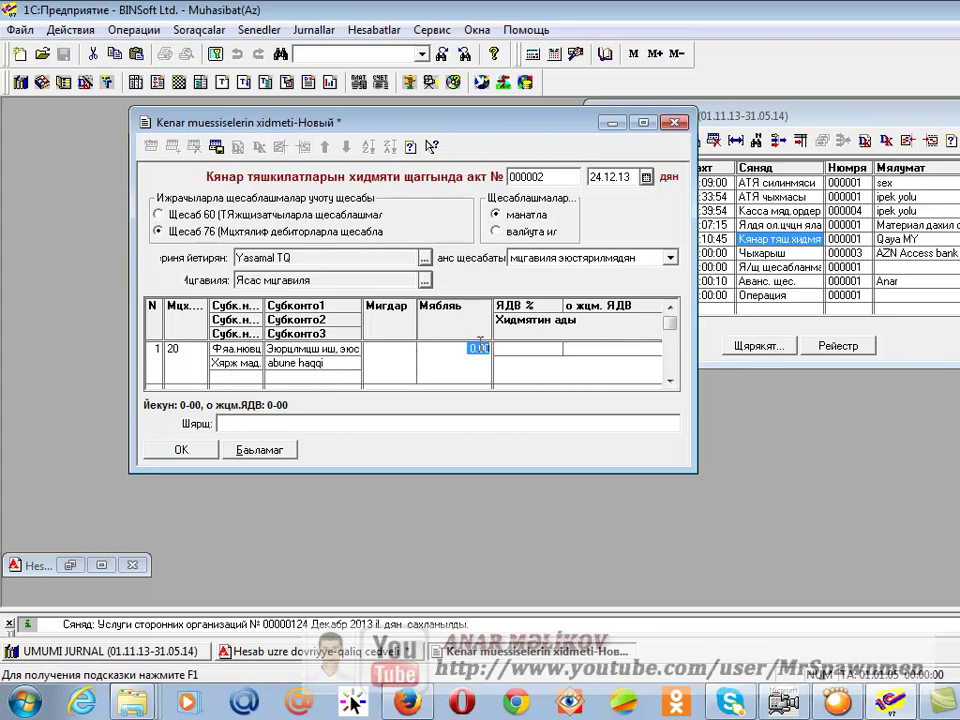
type("1610")
key("Return")
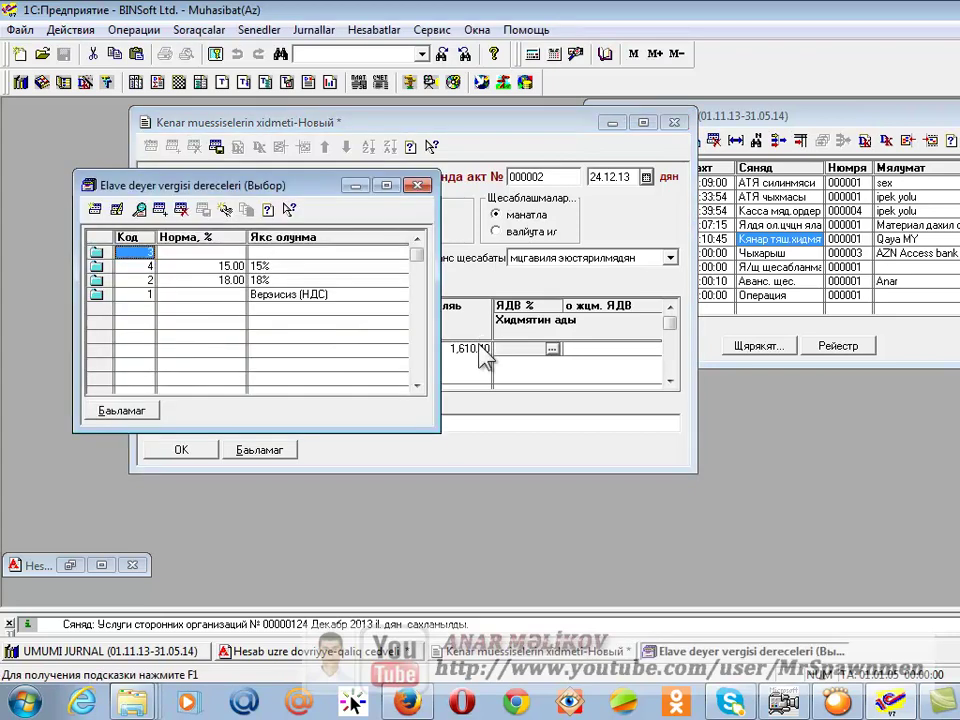
left_click(417, 185)
key("Tab")
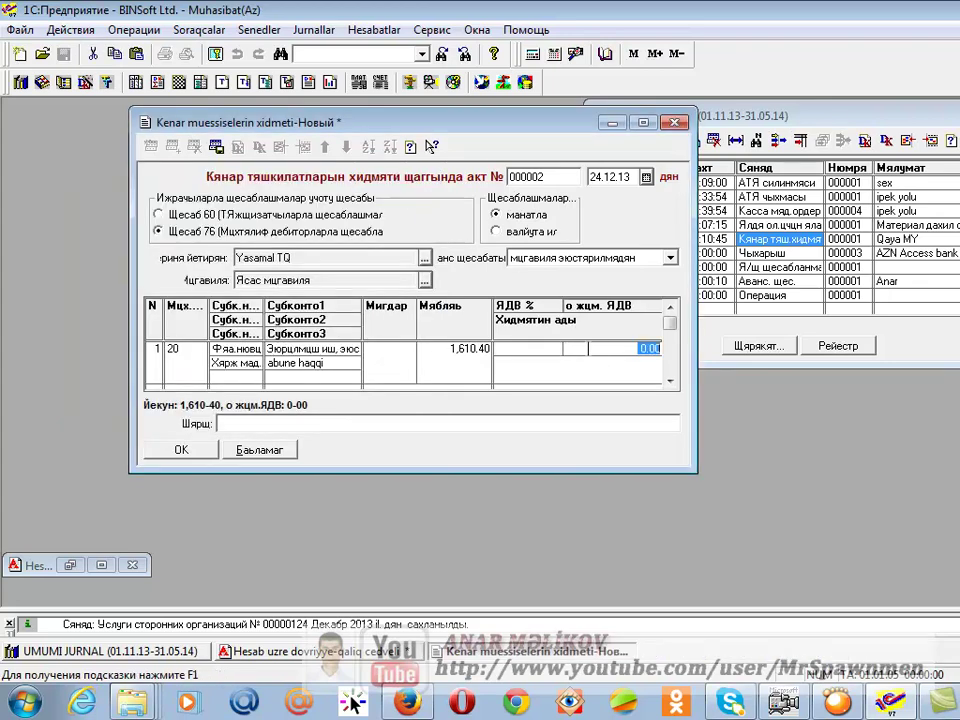
Step: Set the VAT amount of the Yasamal TQ act's row to 245.65
type("245")
key("Tab")
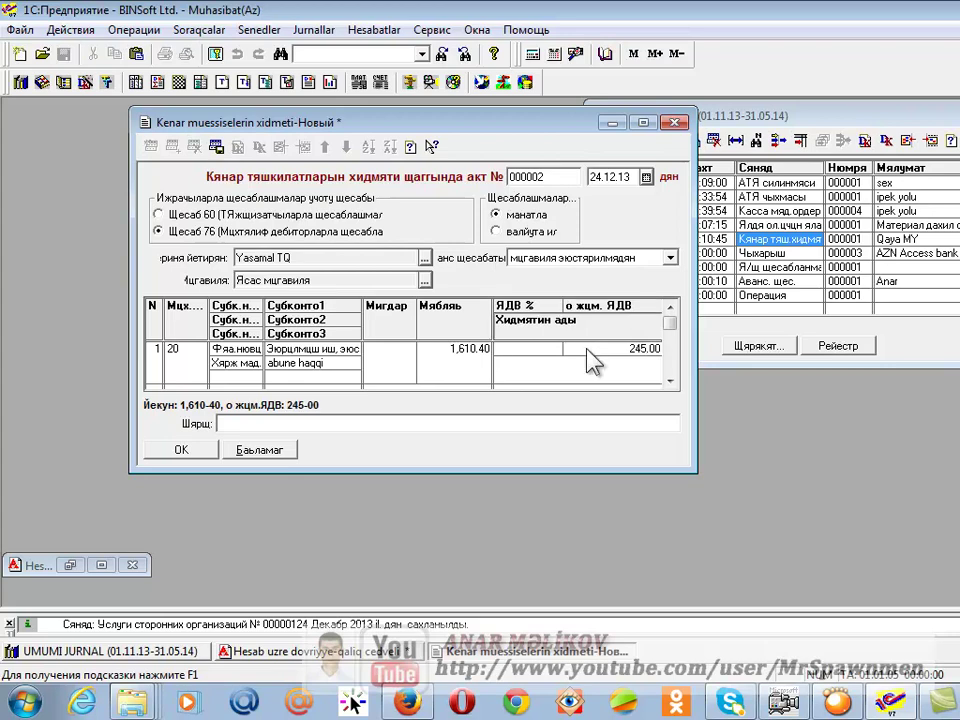
left_click(655, 348)
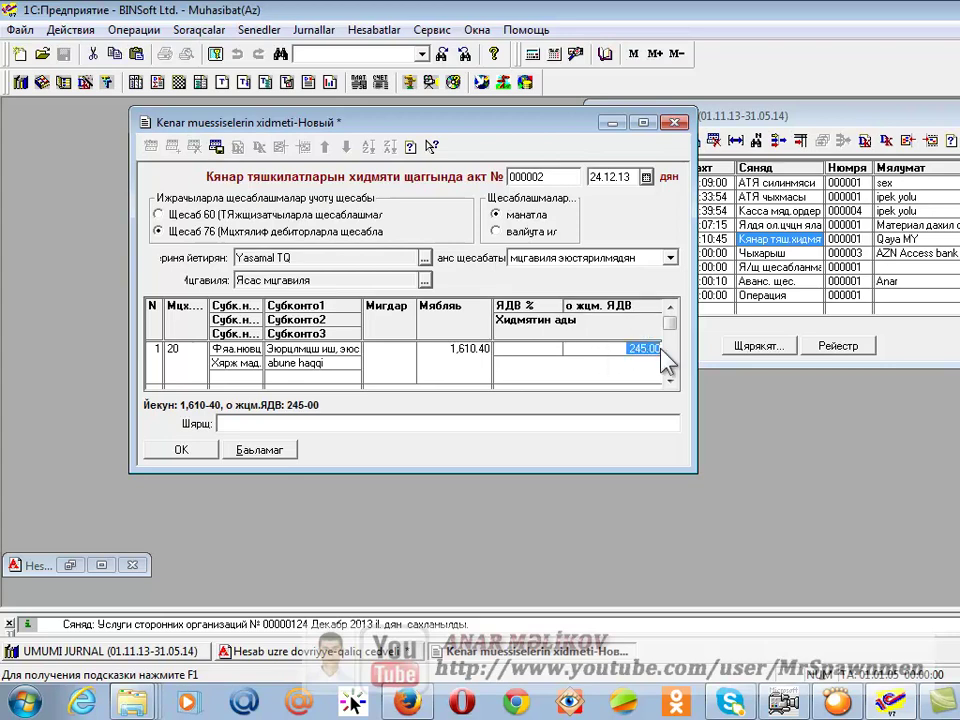
type("2")
key("Tab")
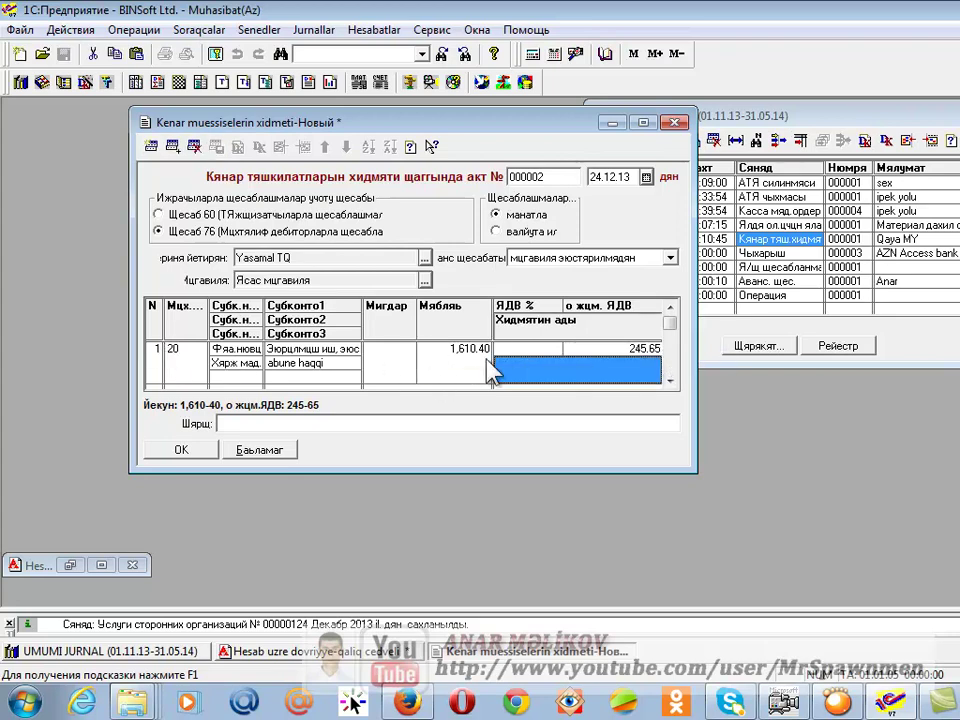
Step: Save and post the Yasamal TQ service act, leaving its comment empty
left_click(182, 450)
left_click(217, 424)
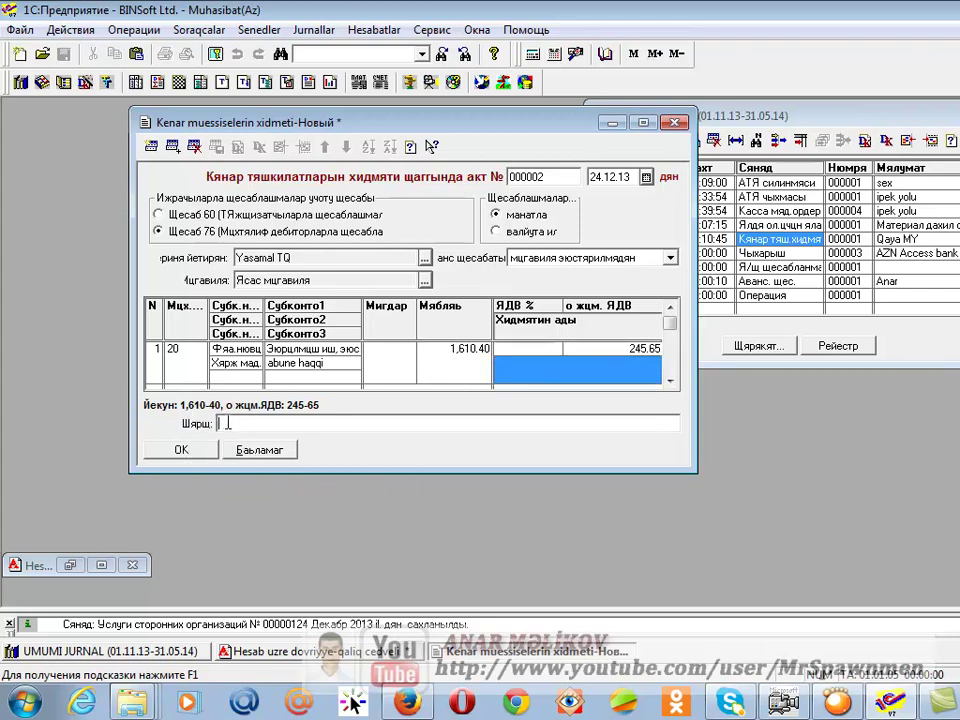
left_click(182, 450)
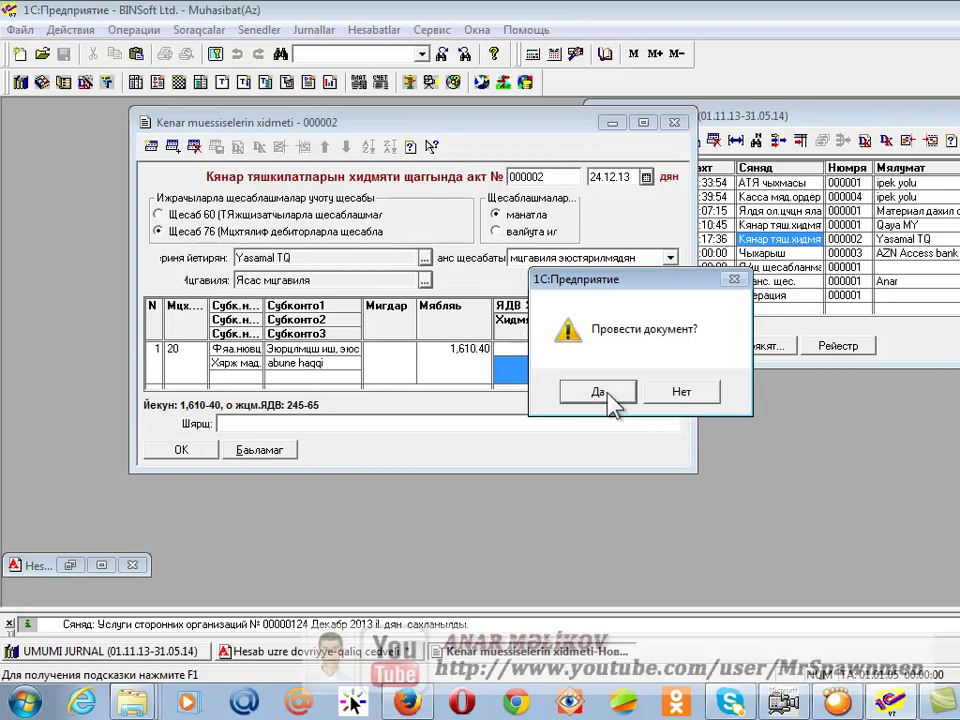
left_click(598, 392)
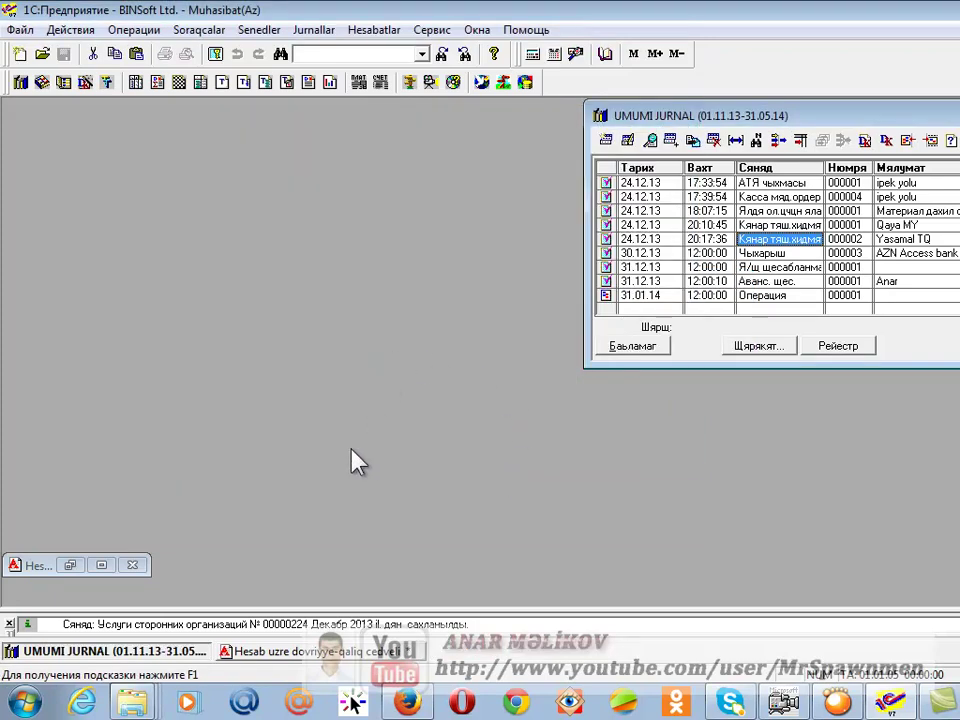
Step: Restore and refresh the account 76.1 turnover balance sheet, and check the Yasamal TQ and Xetai TQ rows
left_click(289, 651)
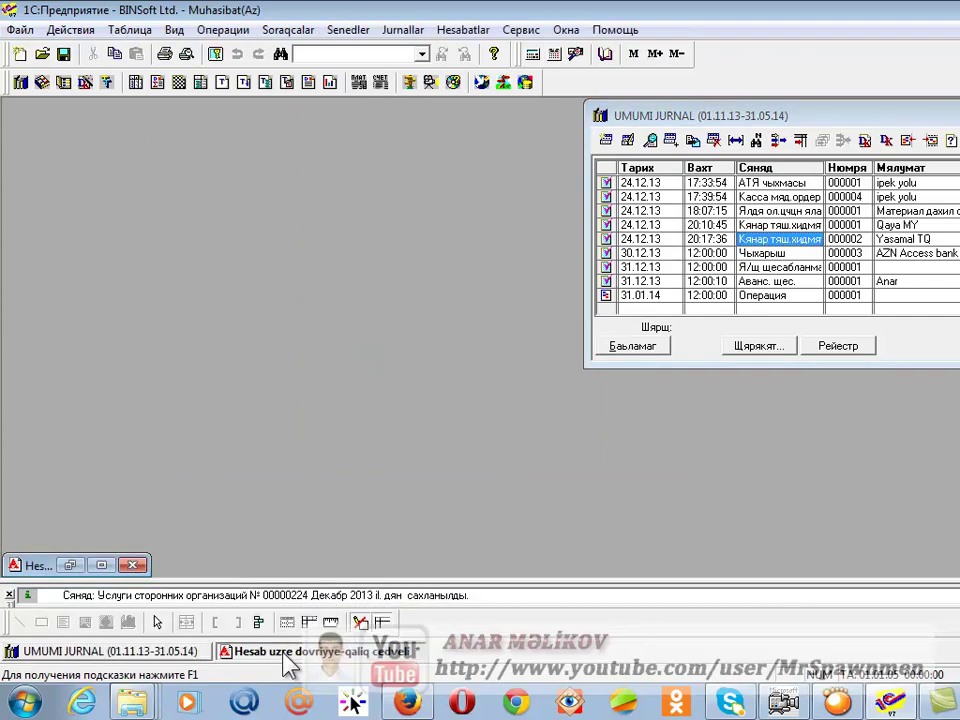
left_click(70, 565)
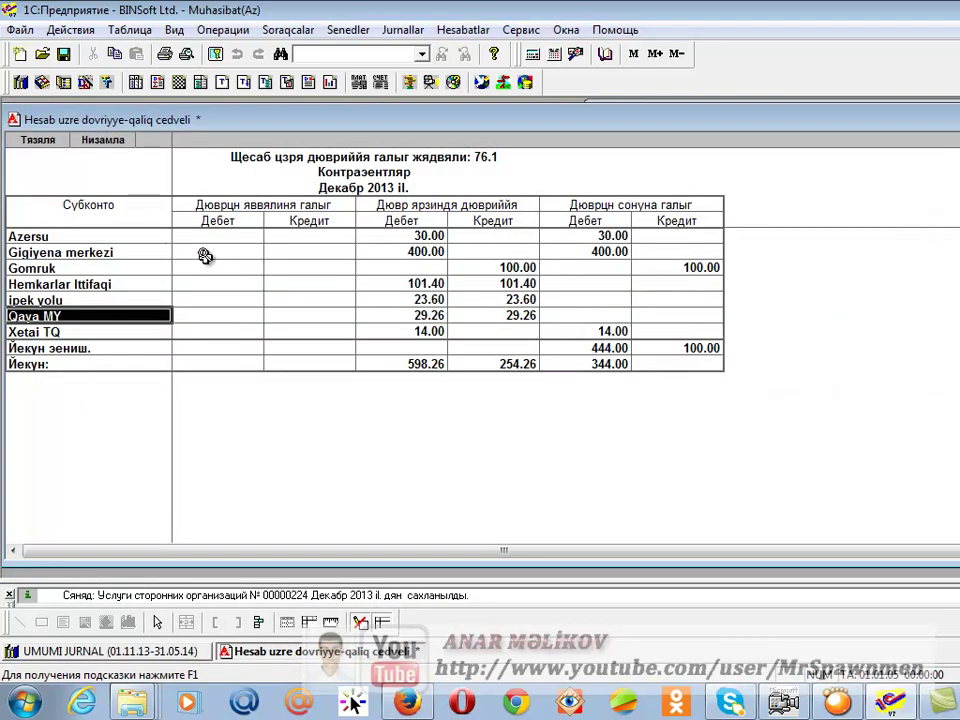
left_click(40, 140)
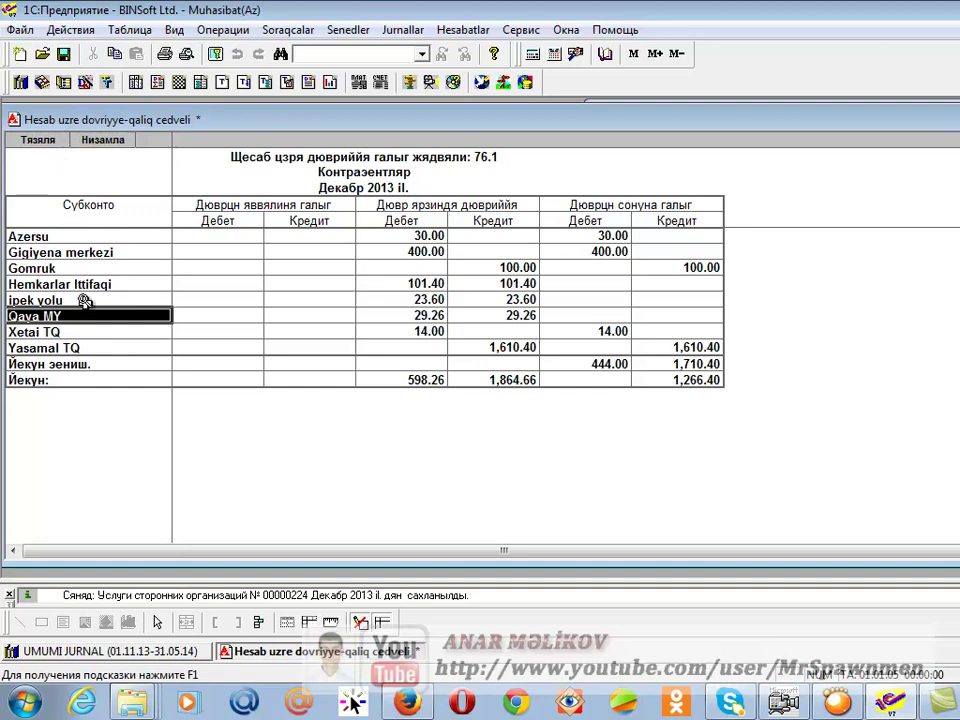
left_click(86, 346)
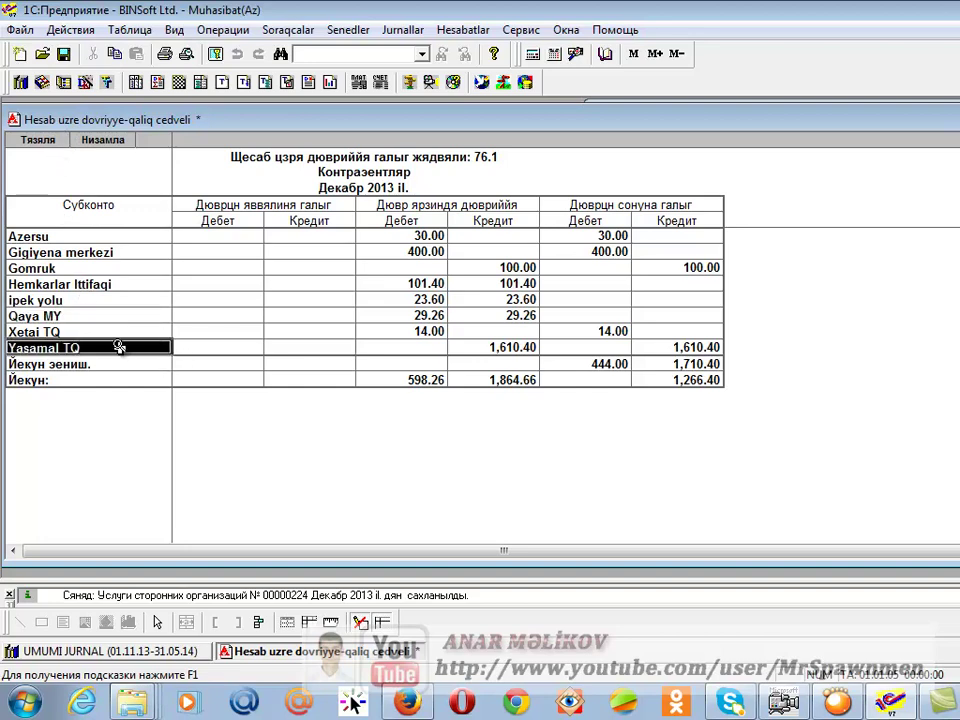
left_click(520, 348)
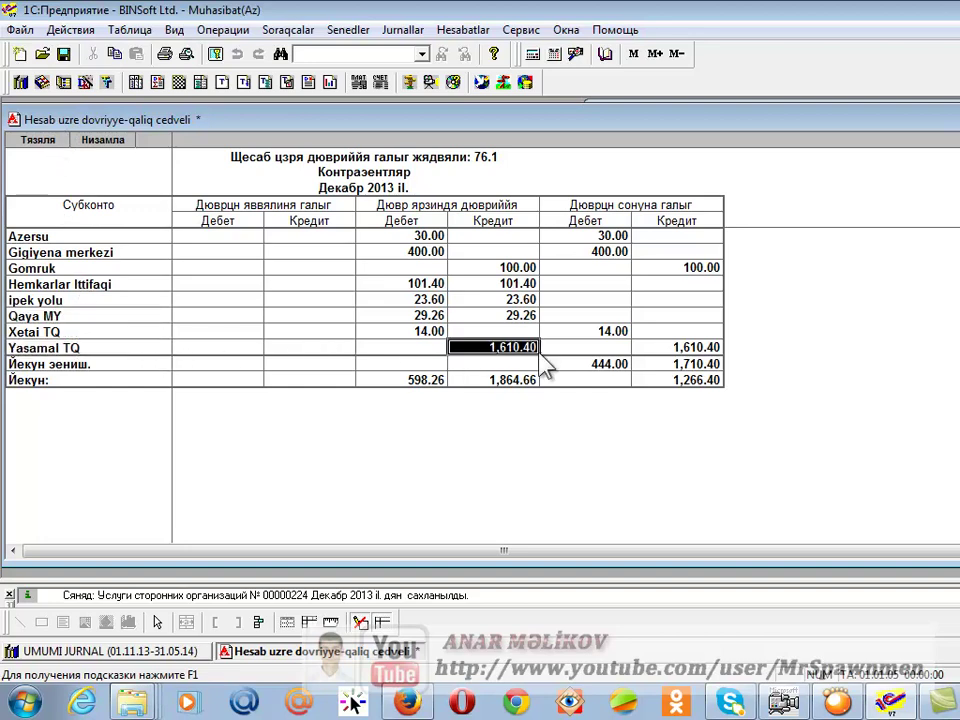
left_click(688, 349)
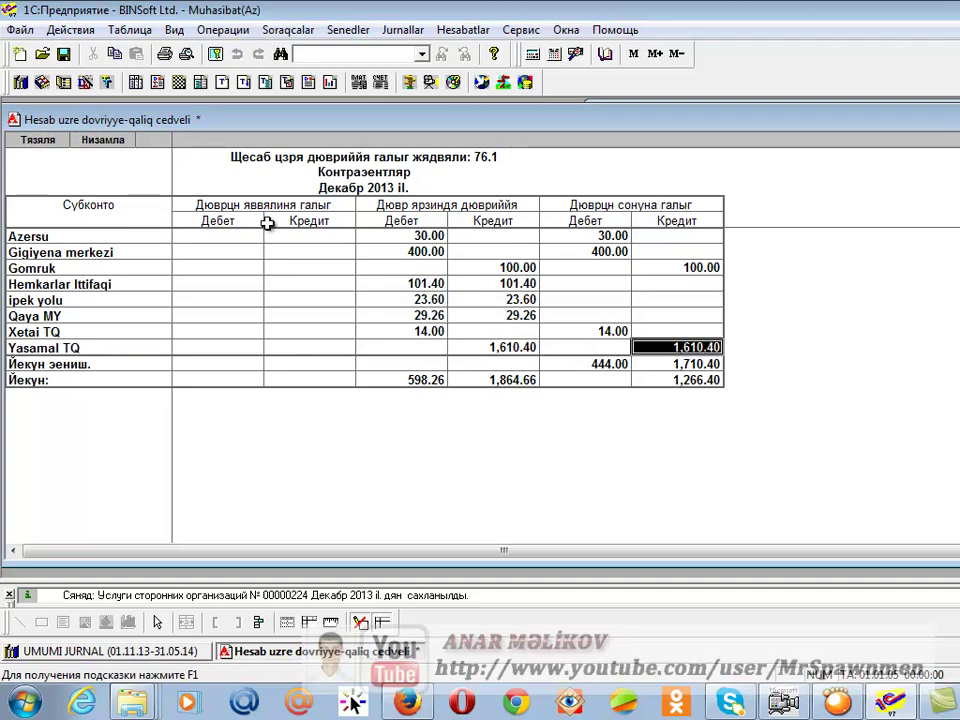
left_click(77, 330)
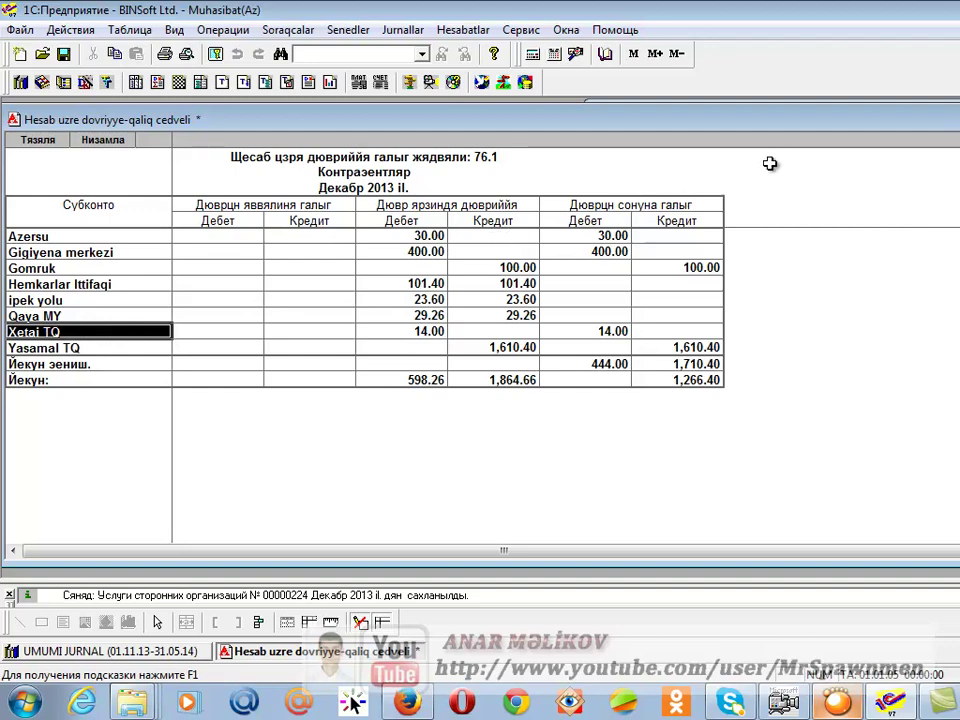
Step: Create a new third-party service act settled through account 76
left_click(296, 30)
mouse_move(350, 37)
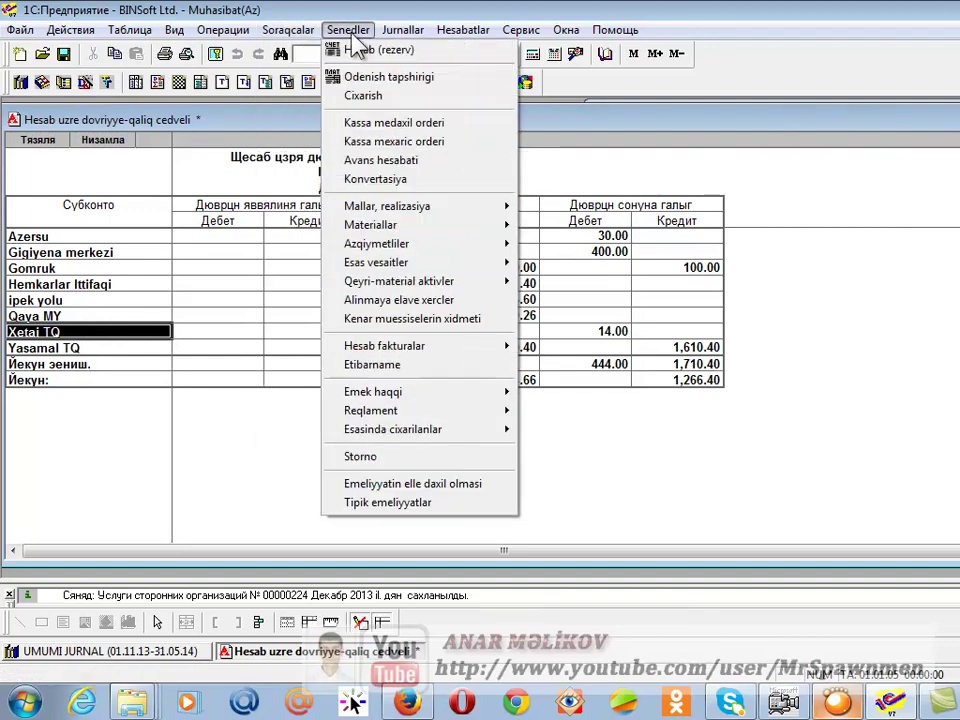
left_click(370, 319)
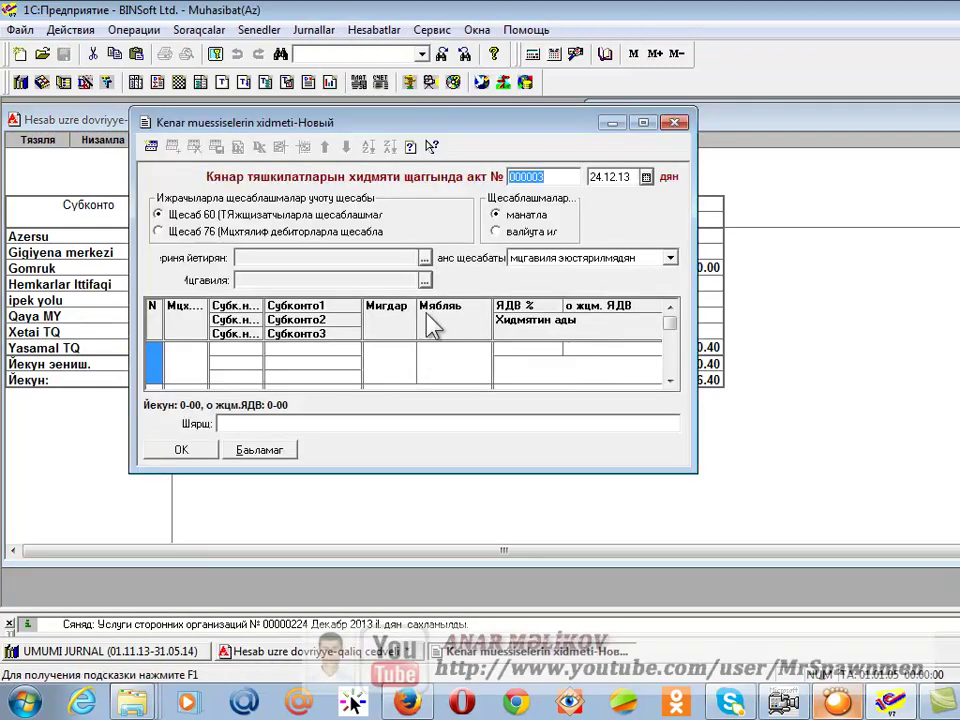
left_click(160, 231)
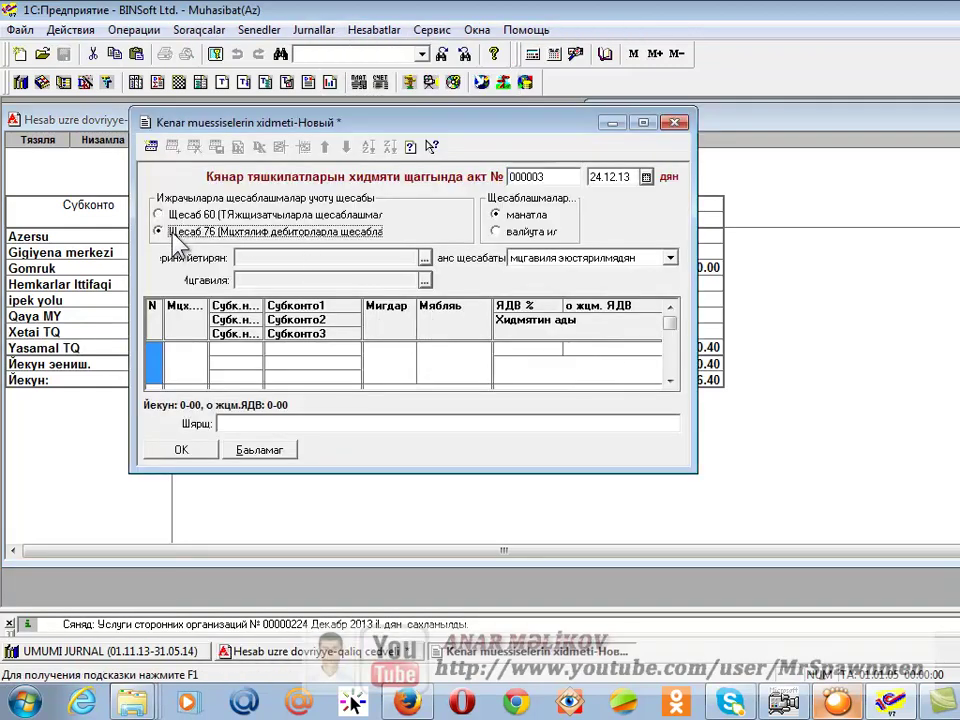
Step: Choose Xetai TQ from the 76 Muxtelif debitor group as the service provider, with Ясас мцгавиля as the contract
left_click(424, 258)
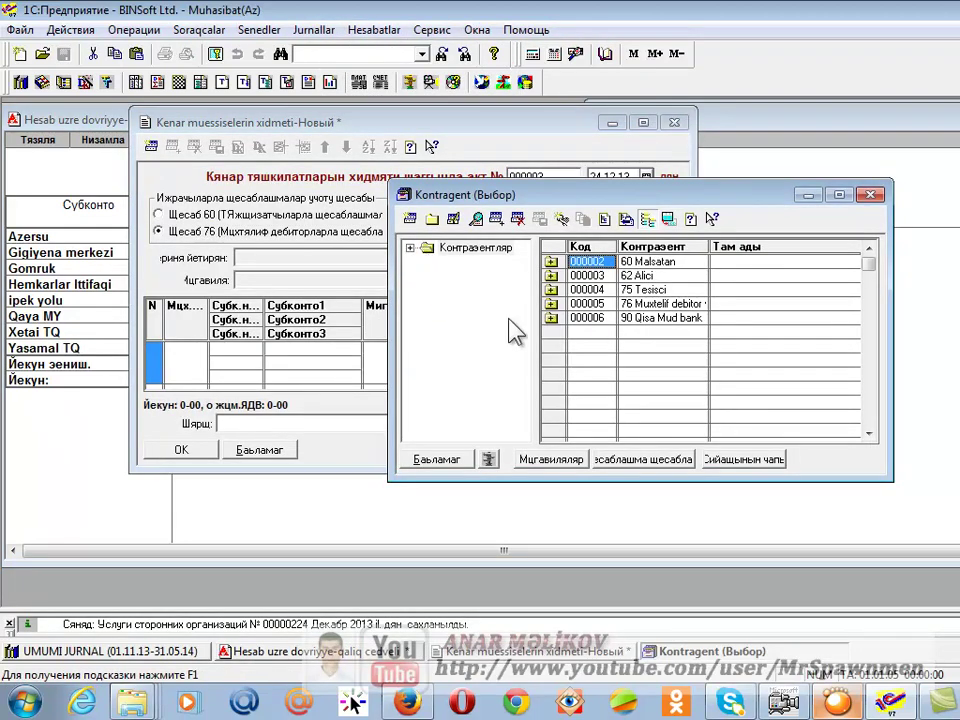
double_click(556, 303)
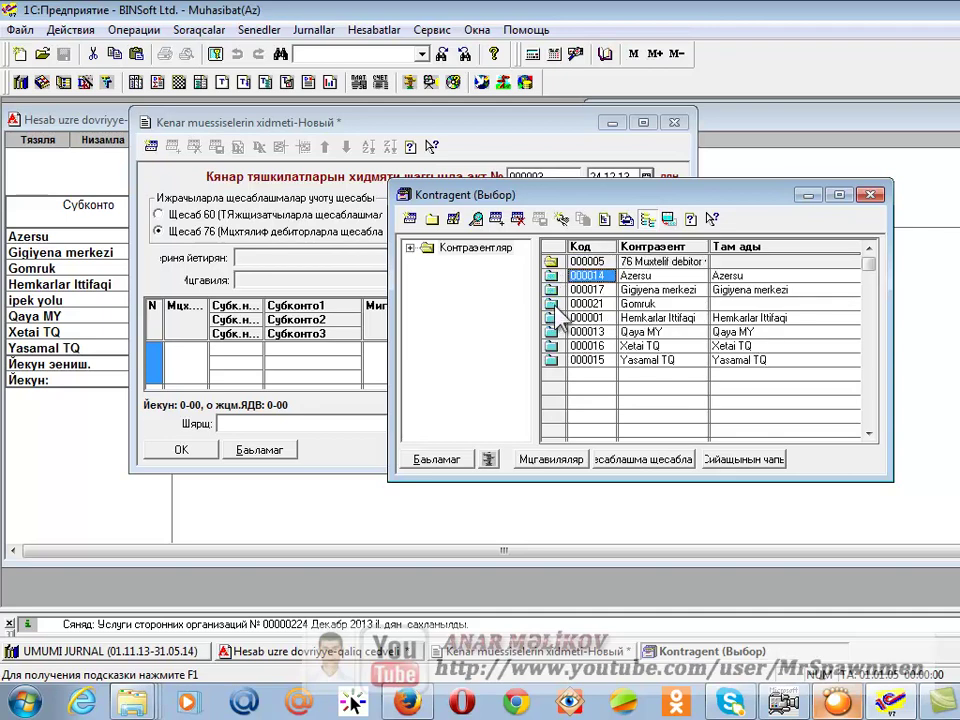
double_click(655, 346)
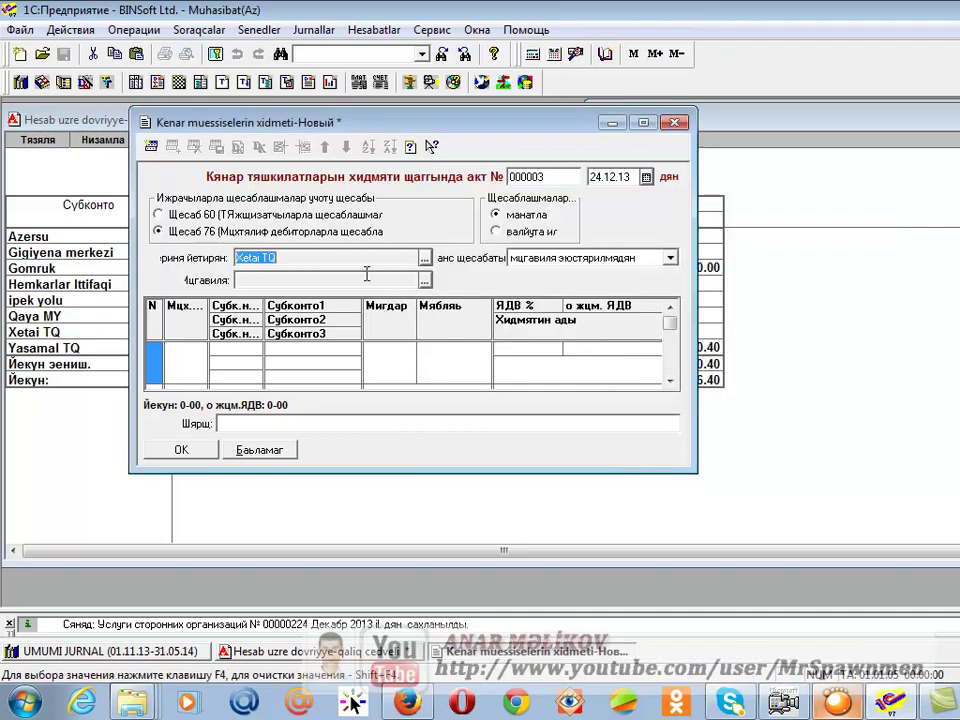
left_click(424, 281)
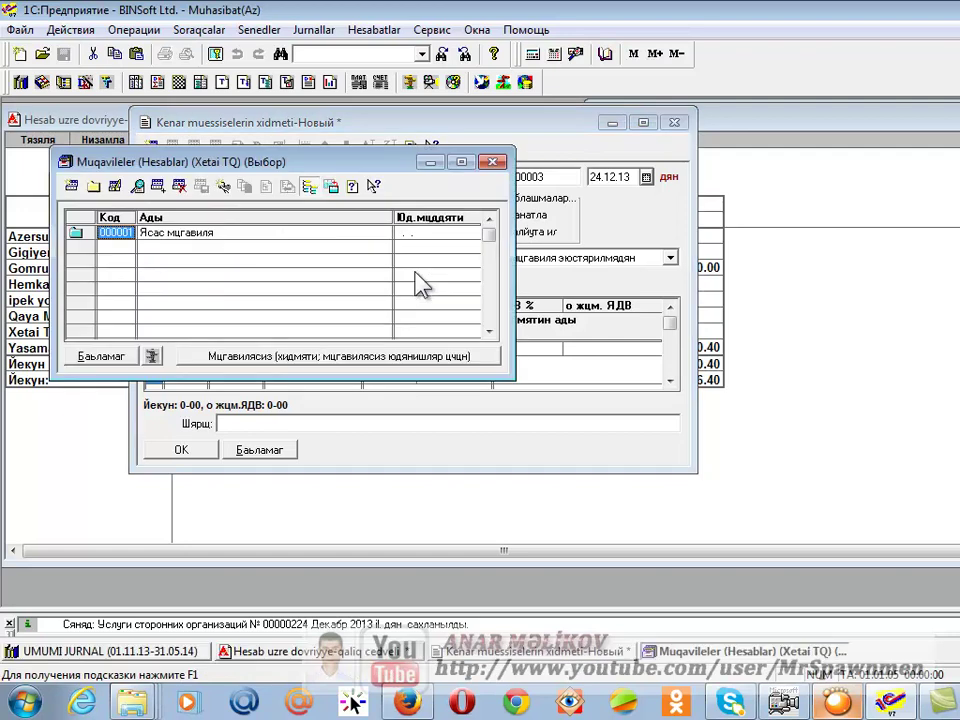
key("Return")
key("Return")
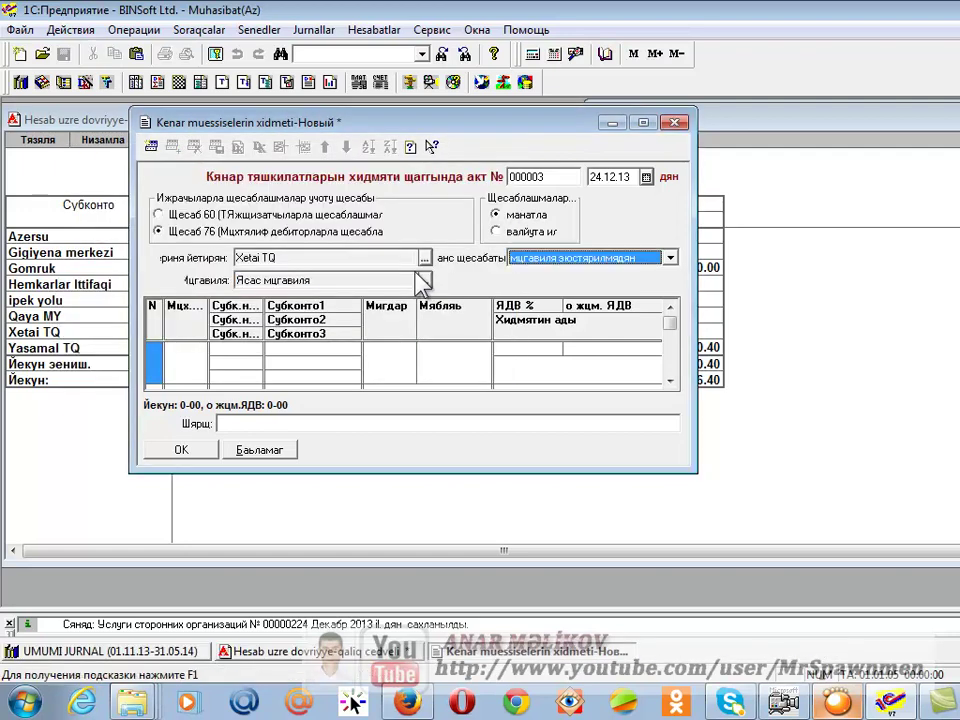
Step: Add a row with corresponding account 20, activity type Эюрцлмцш иш, эюстярилмиш хидмят and expense item abune haqqi
key("Return")
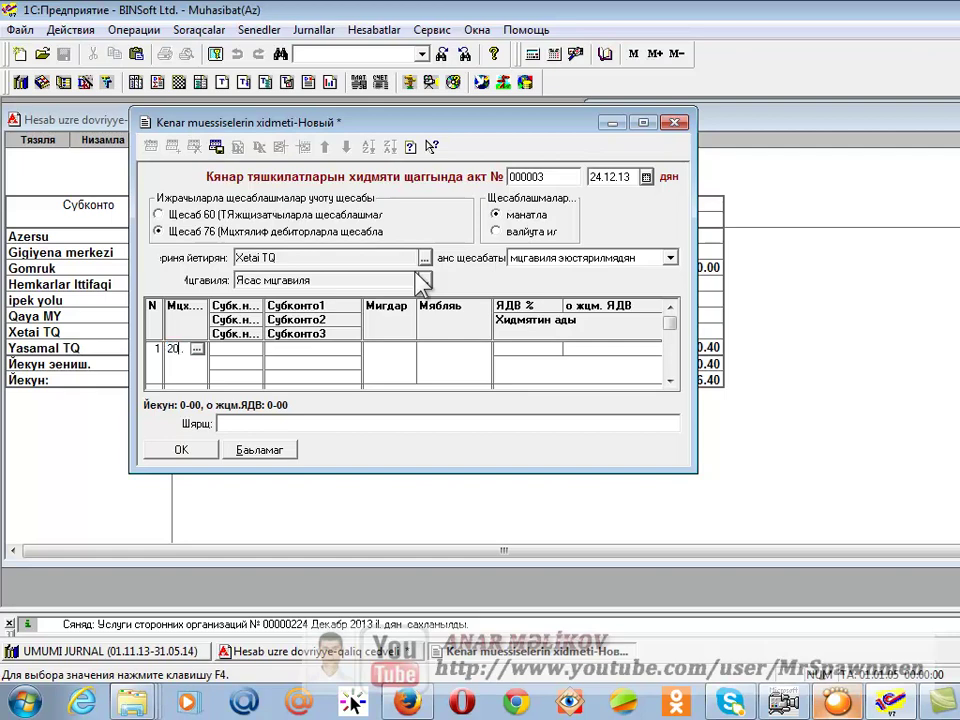
key("F4")
key("Down")
key("Down")
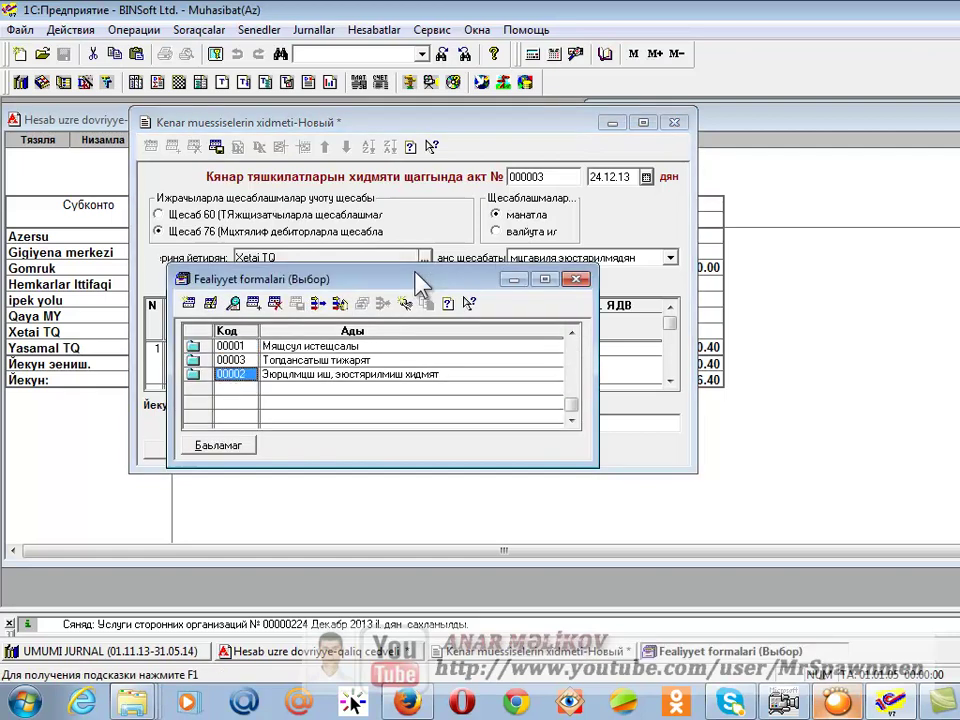
key("Return")
key("F4")
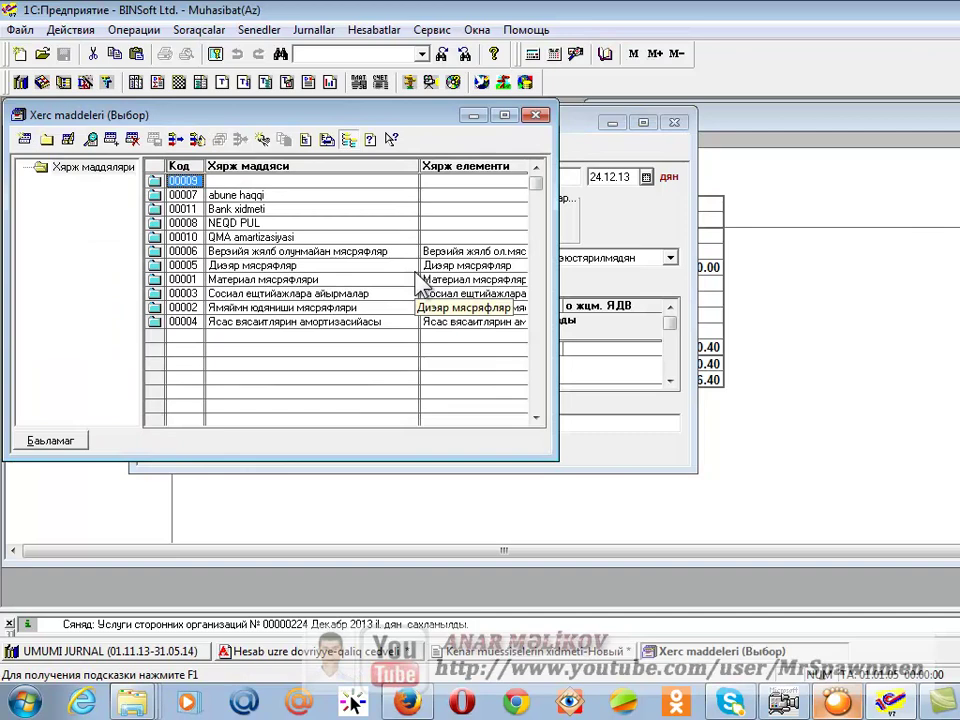
key("Down")
key("Return")
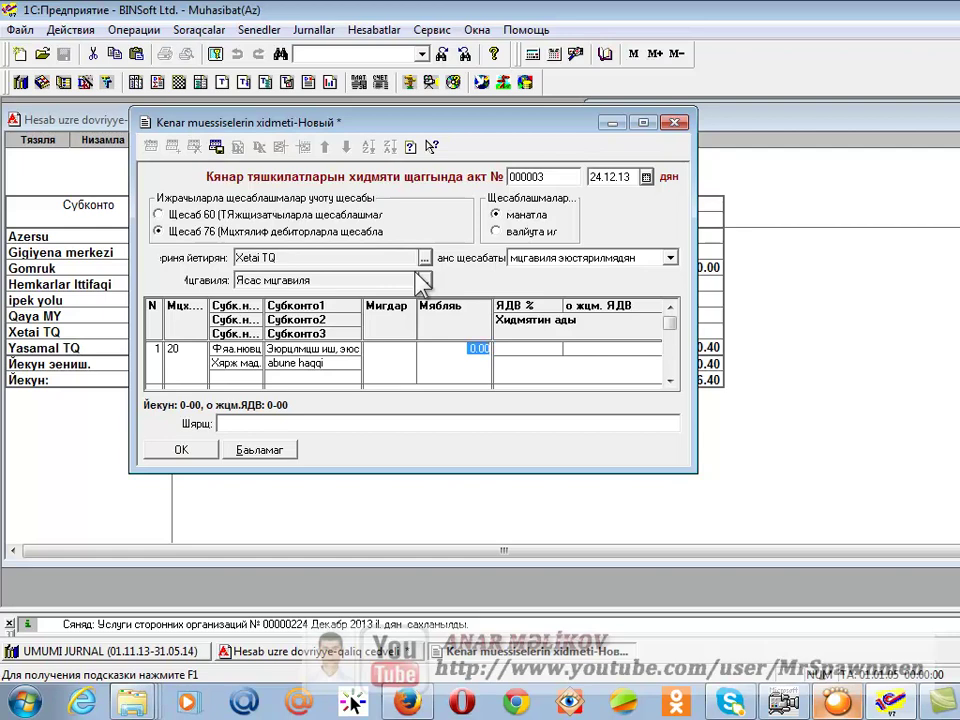
Step: Enter 14 as the row's amount, and save and post the Xetai TQ act
type("14")
left_click(181, 449)
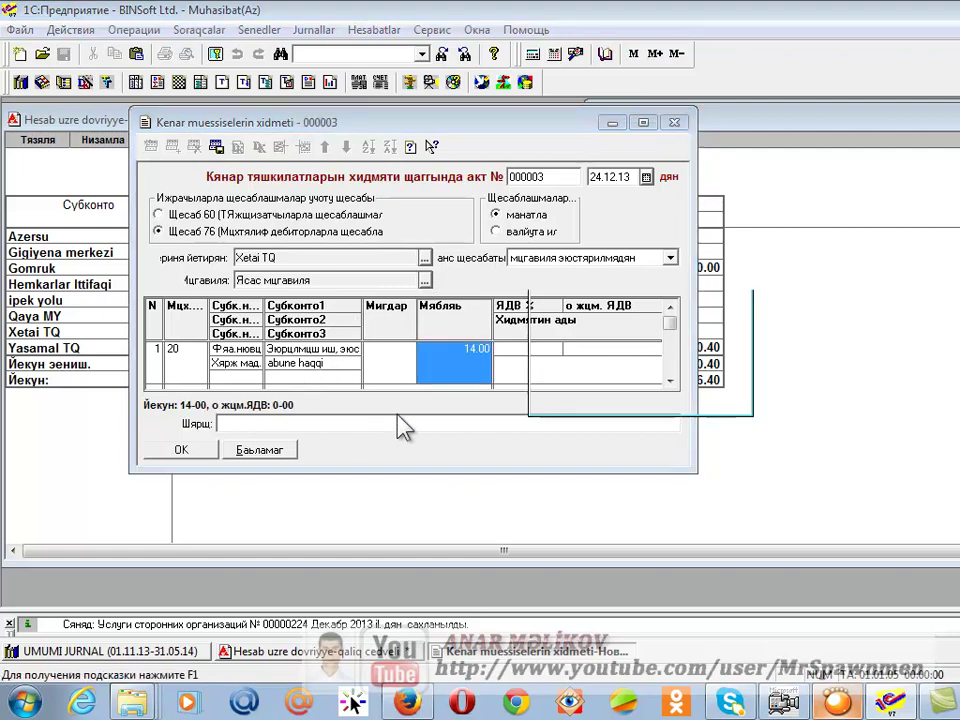
left_click(590, 392)
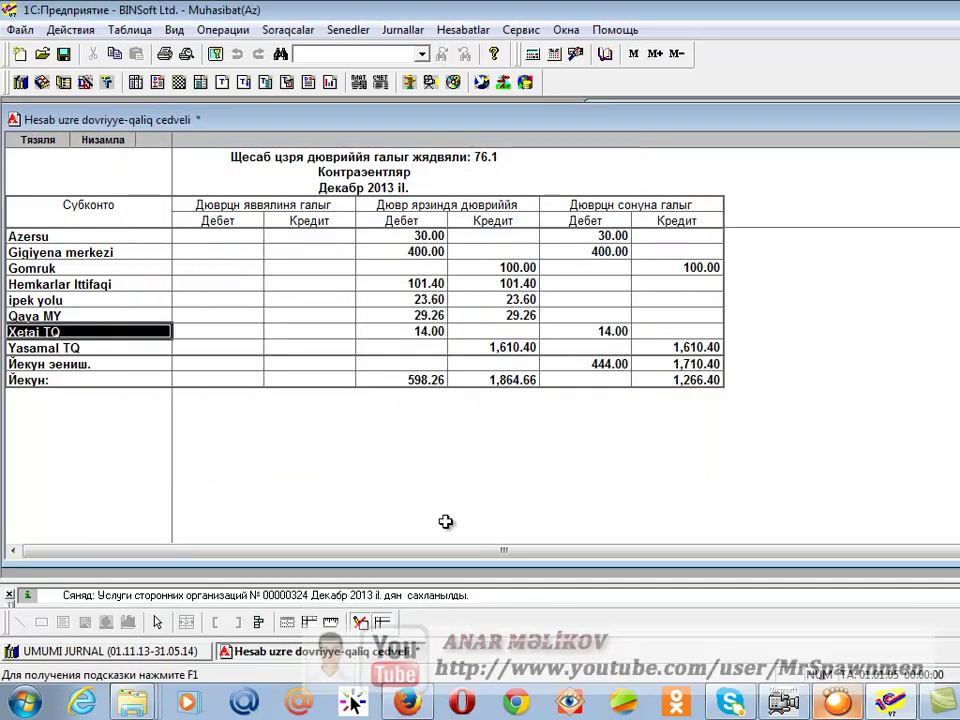
Step: Refresh the 76.1 turnover balance sheet and create another third-party service act settled through account 76
left_click(44, 143)
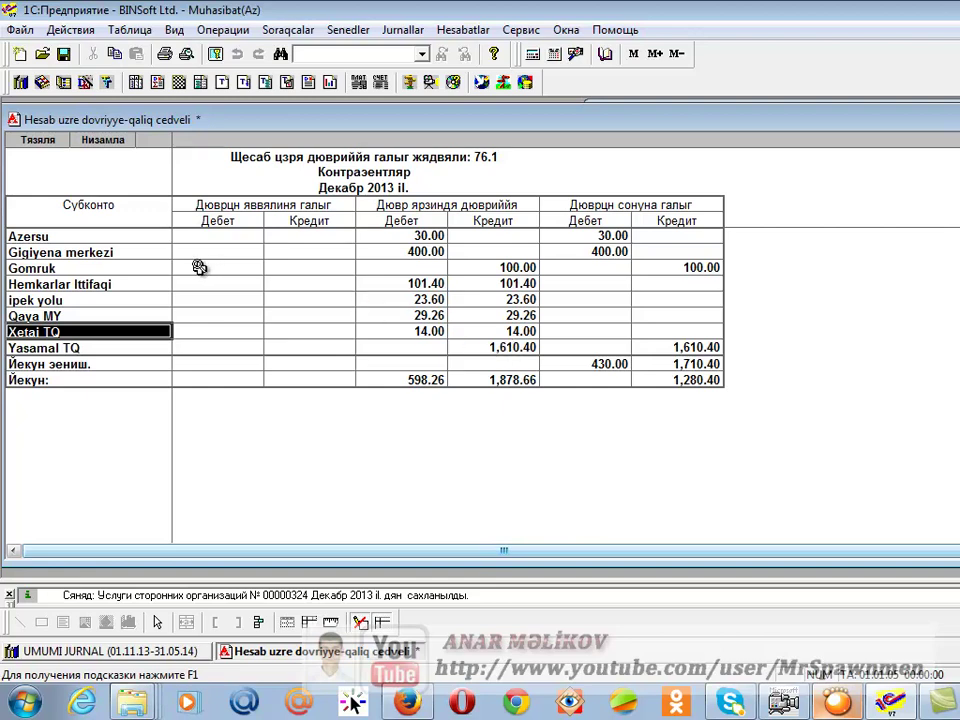
left_click(70, 253)
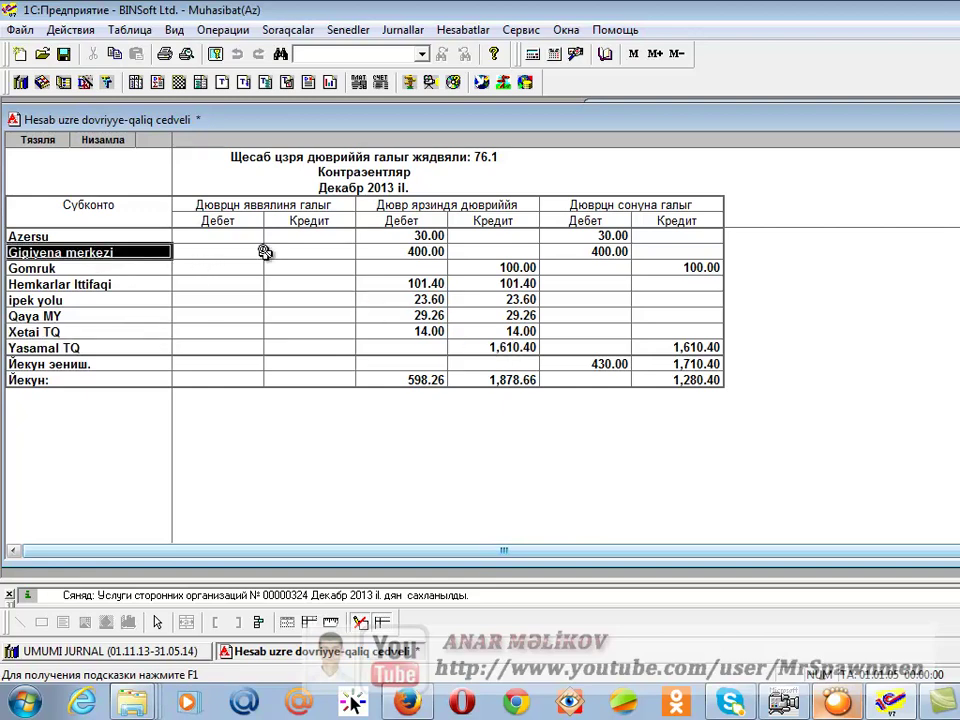
left_click(290, 30)
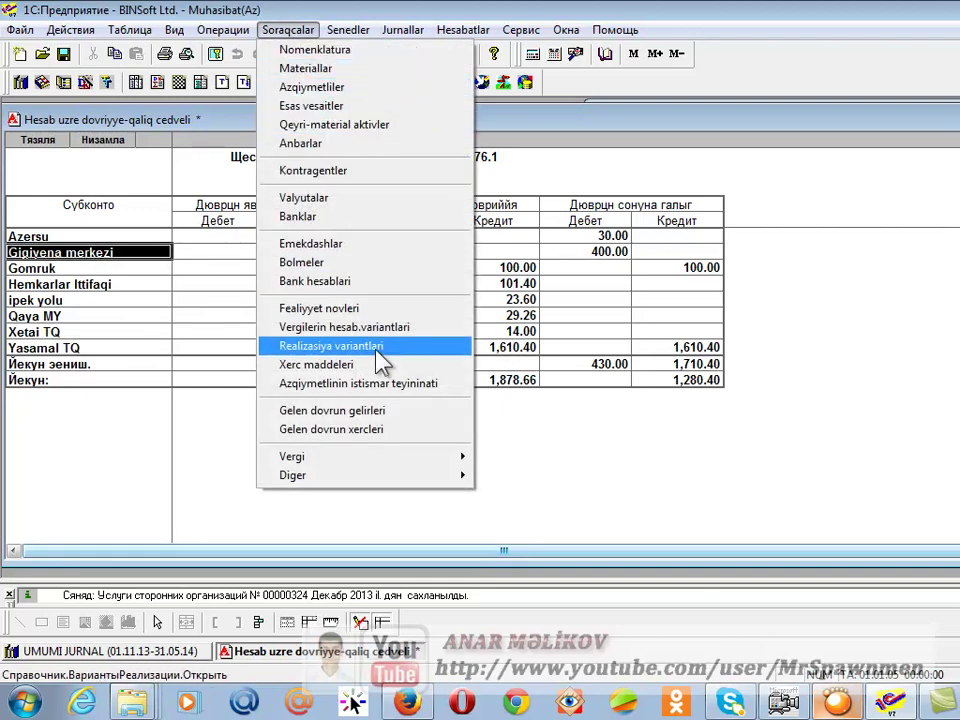
mouse_move(348, 30)
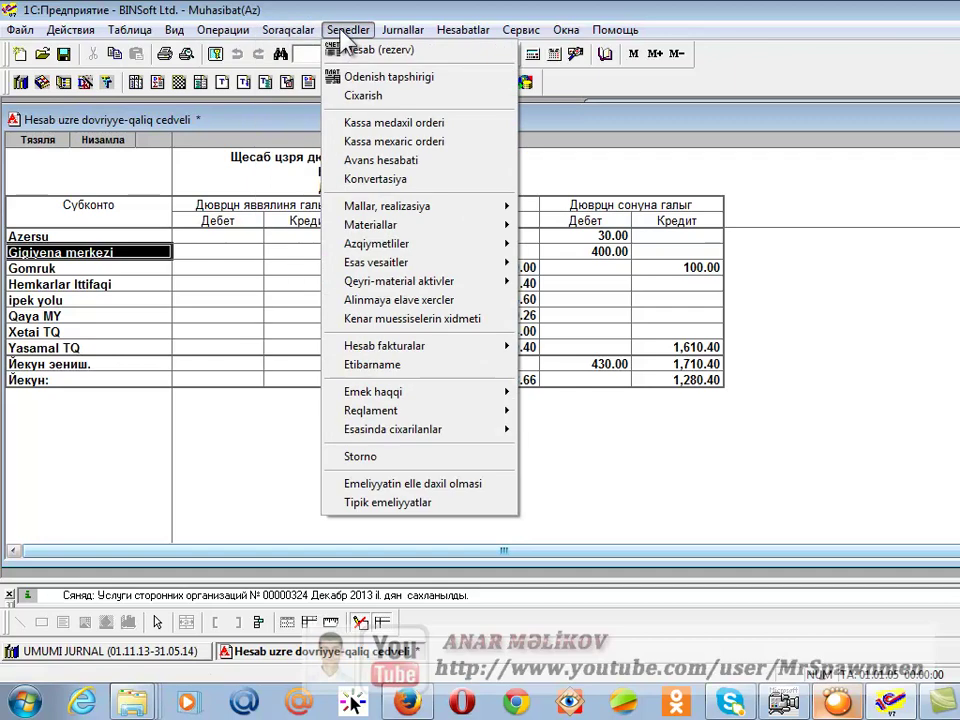
left_click(385, 318)
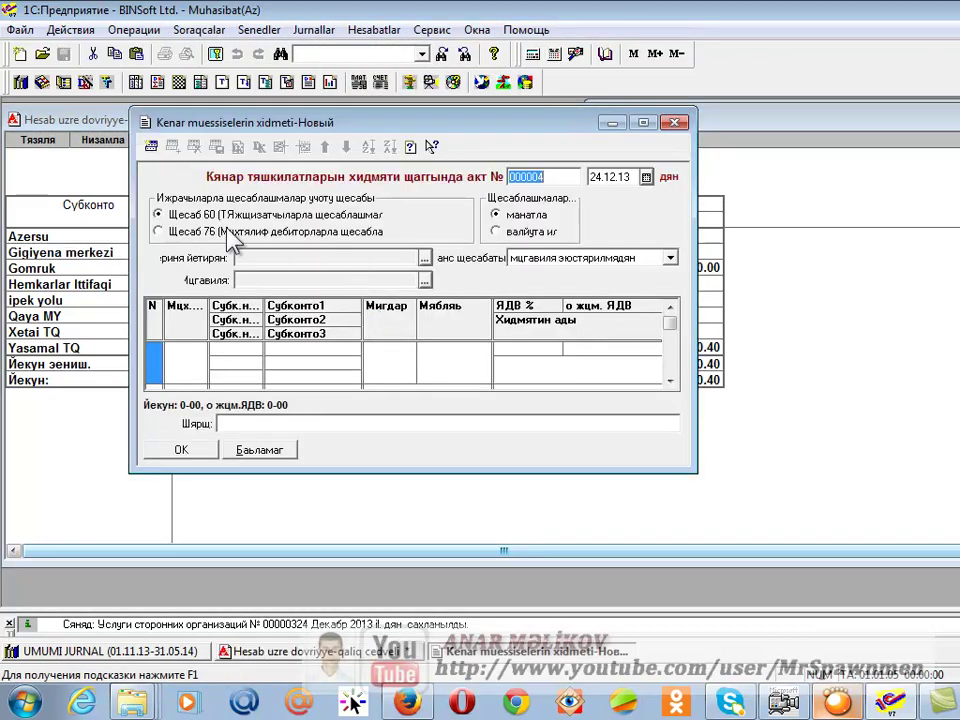
left_click(190, 231)
Step: Choose Gigiyena merkezi from the 76 Muxtelif debitor group as the service provider
left_click(424, 258)
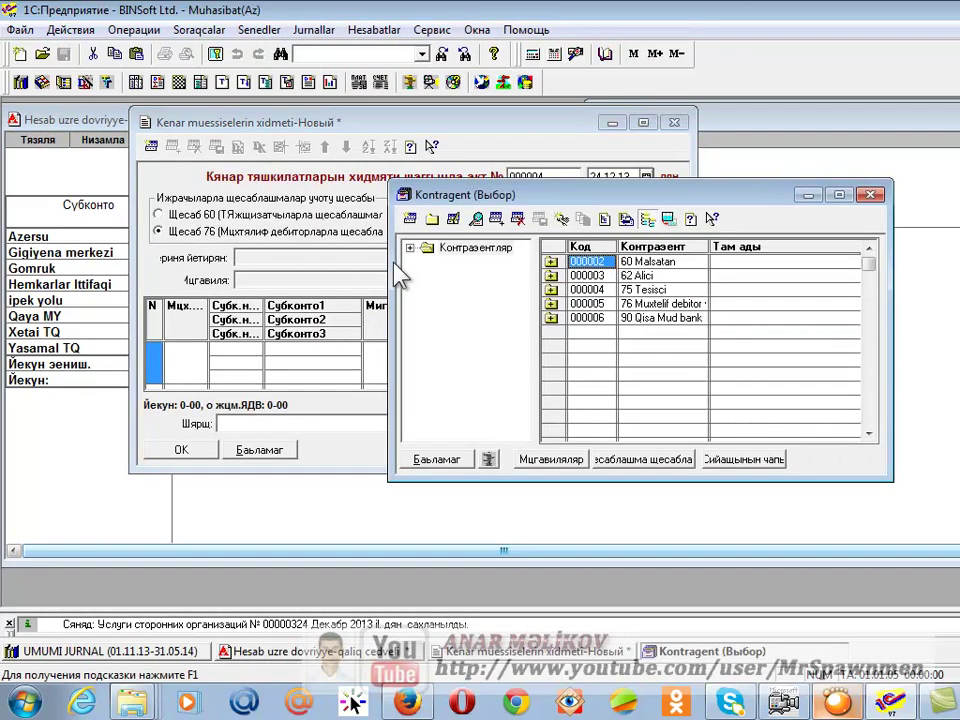
left_click(553, 304)
double_click(554, 304)
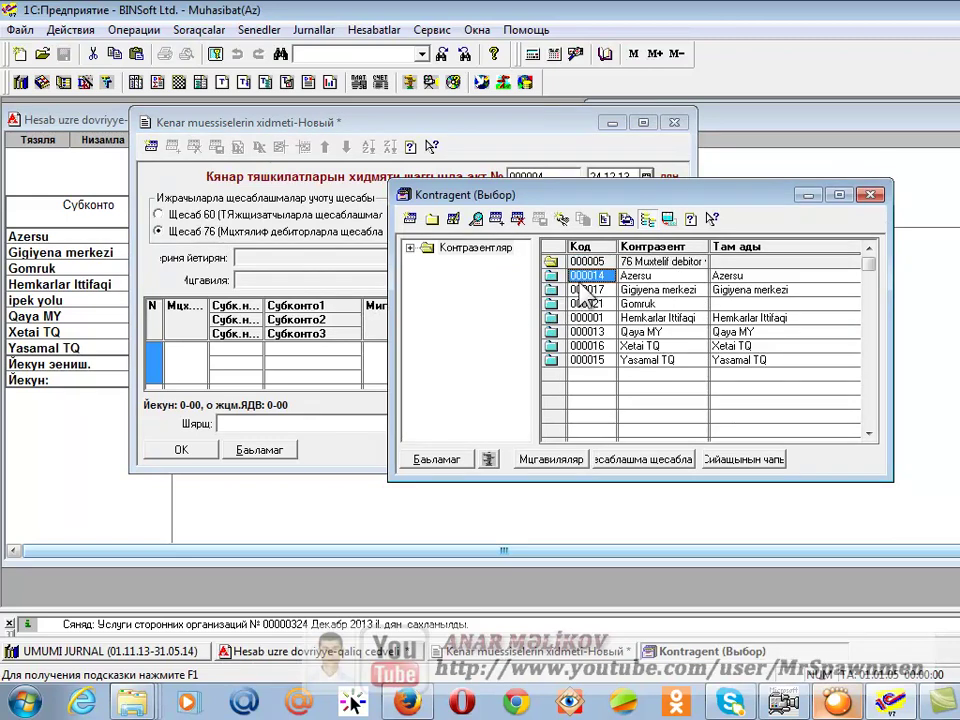
double_click(655, 289)
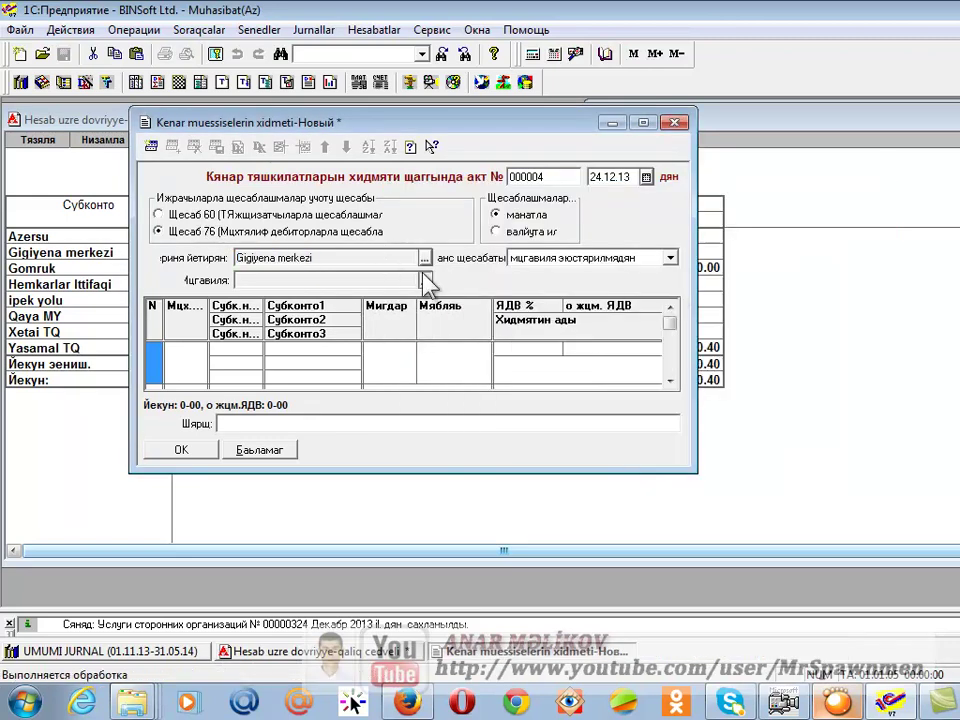
Step: Select the Ясас мцгавиля contract and add a row with corresponding account 20 and activity type Эюрцлмцш иш, эюстярилмиш хидмят
left_click(424, 280)
double_click(284, 234)
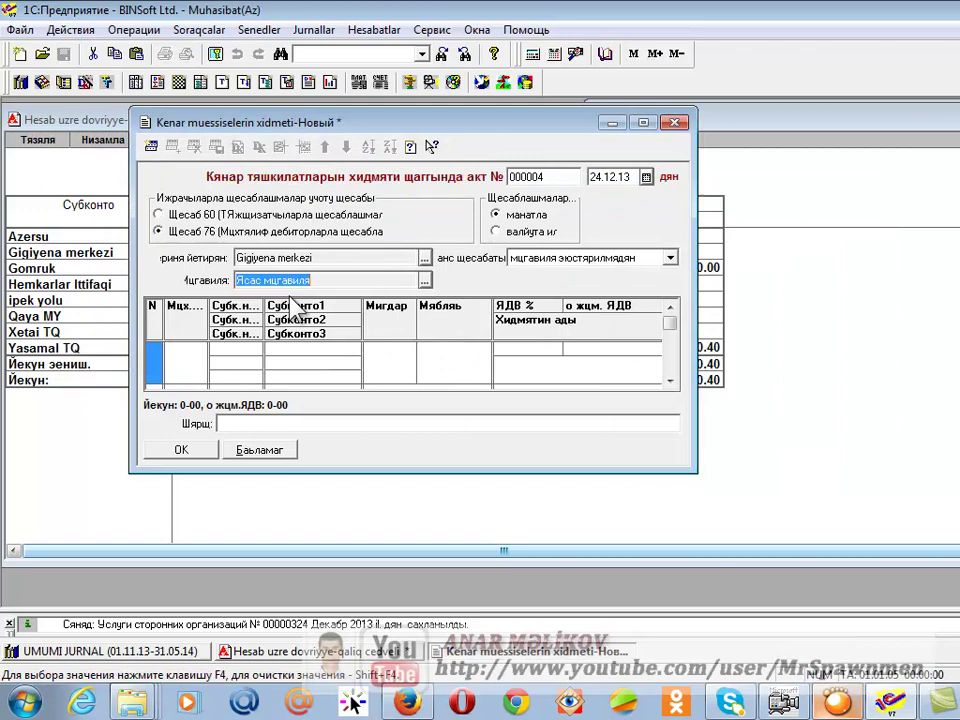
double_click(206, 356)
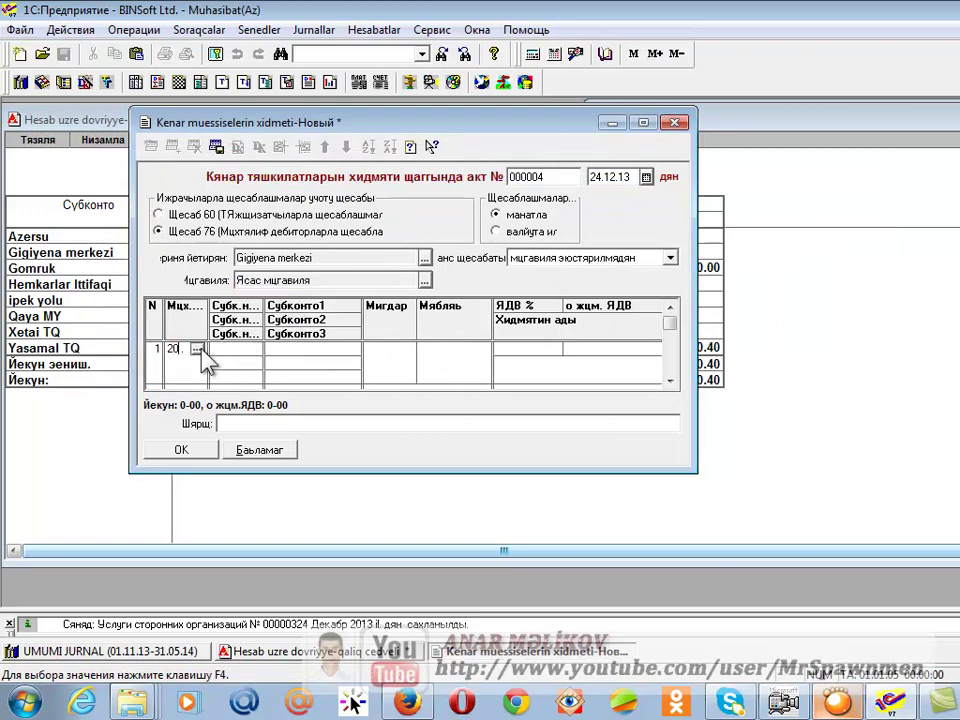
left_click(199, 350)
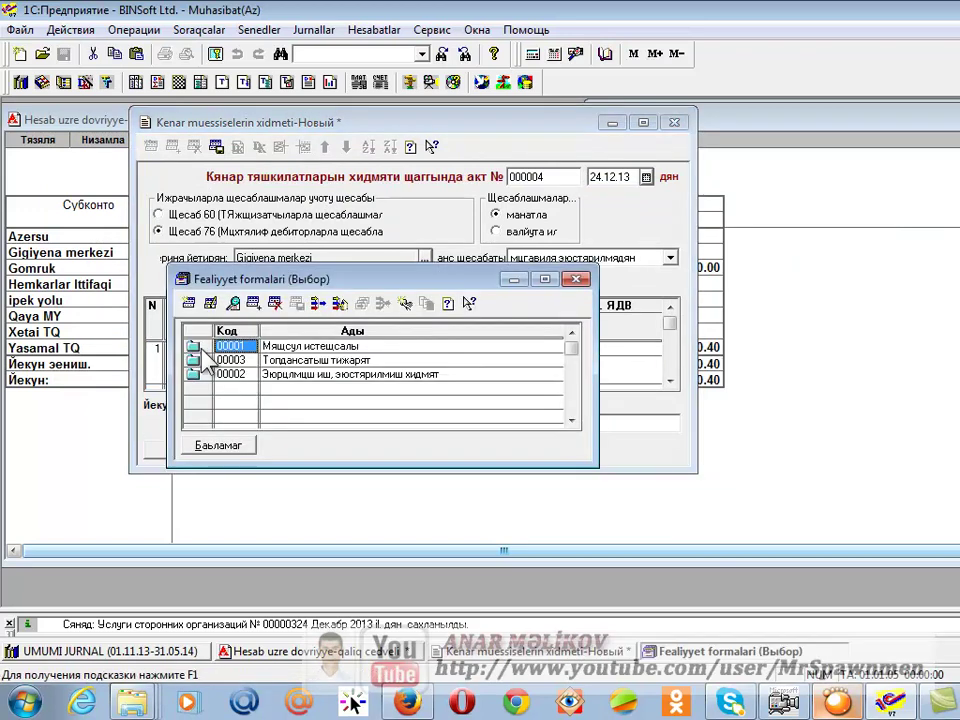
key("Down")
key("Down")
key("Return")
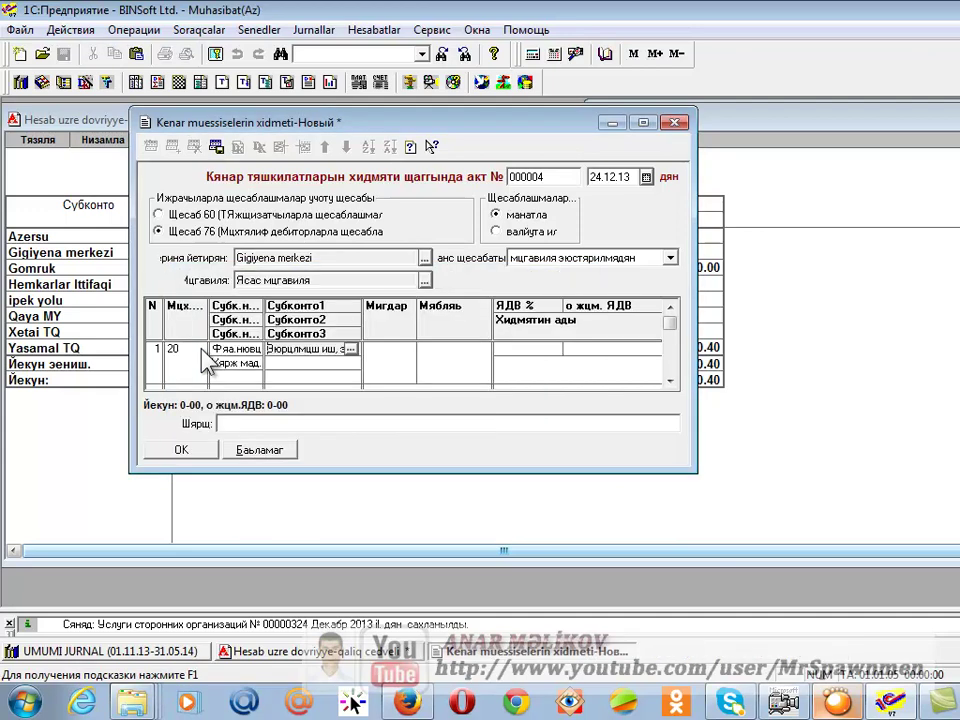
Step: Choose Диэяр мясряфляр as the expense item for the Gigiyena merkezi row
key("F4")
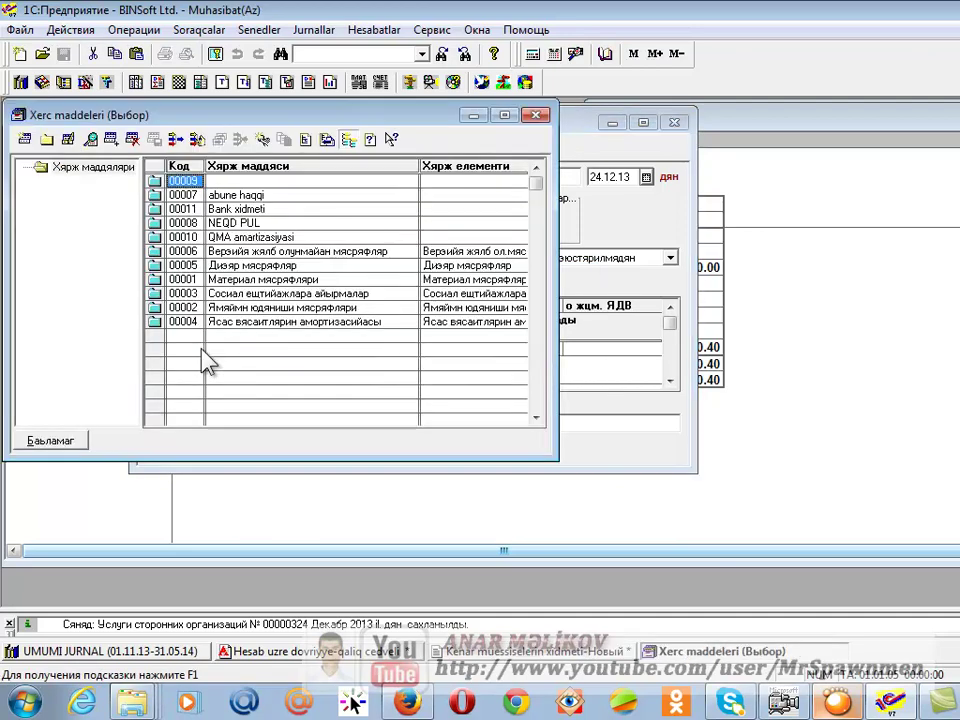
key("Down")
key("Down")
key("Down")
key("Down")
key("Down")
key("Down")
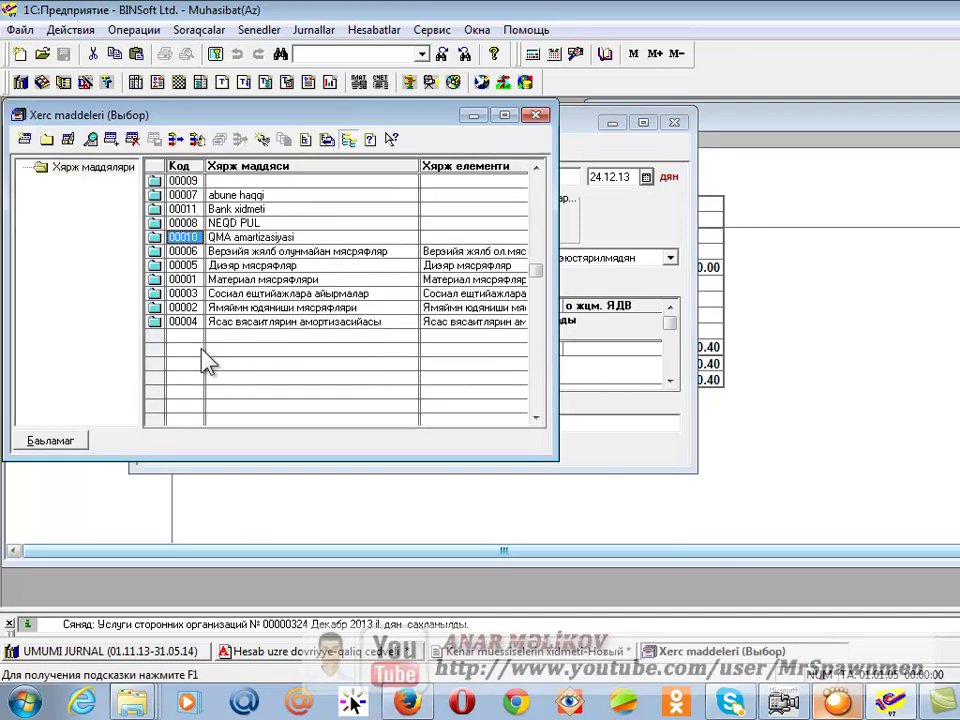
key("Return")
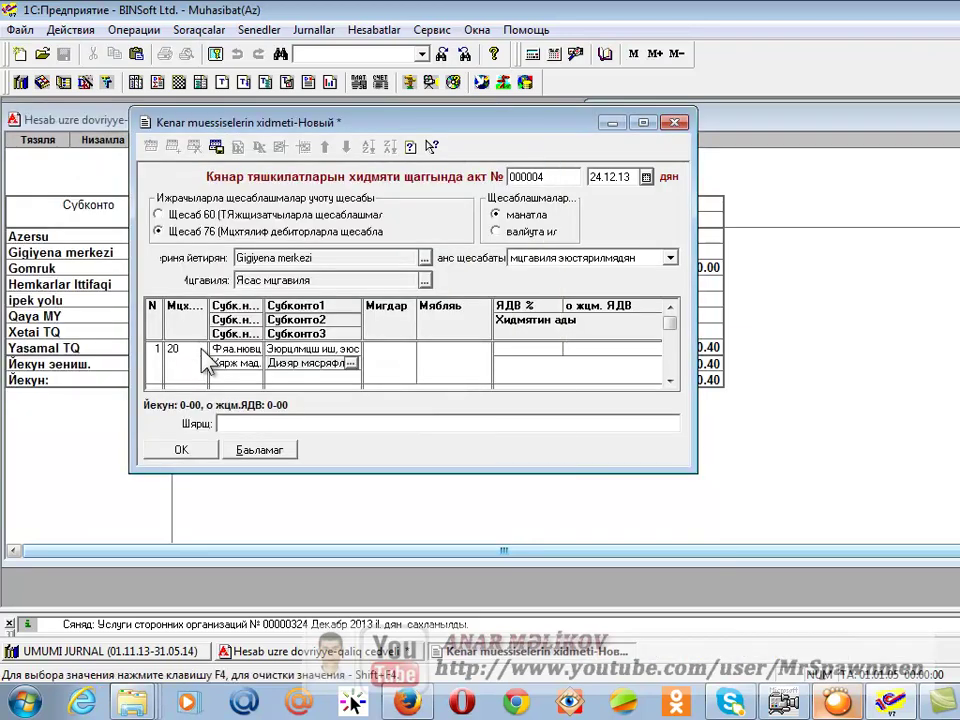
Step: Enter 400 as the row's amount, and save and post the Gigiyena merkezi act
key("Return")
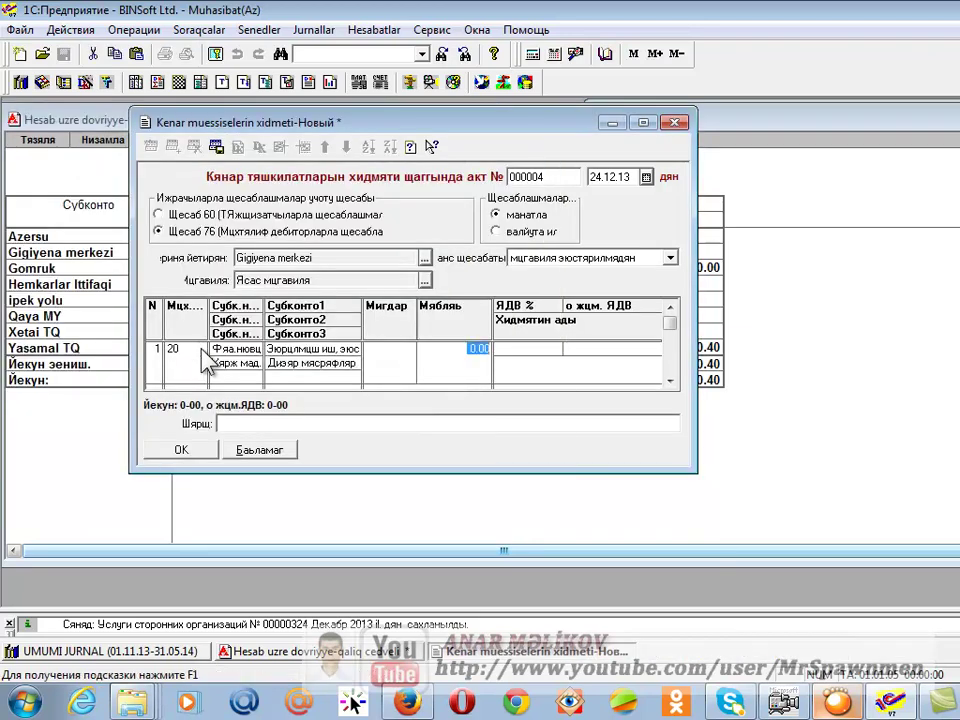
type("400")
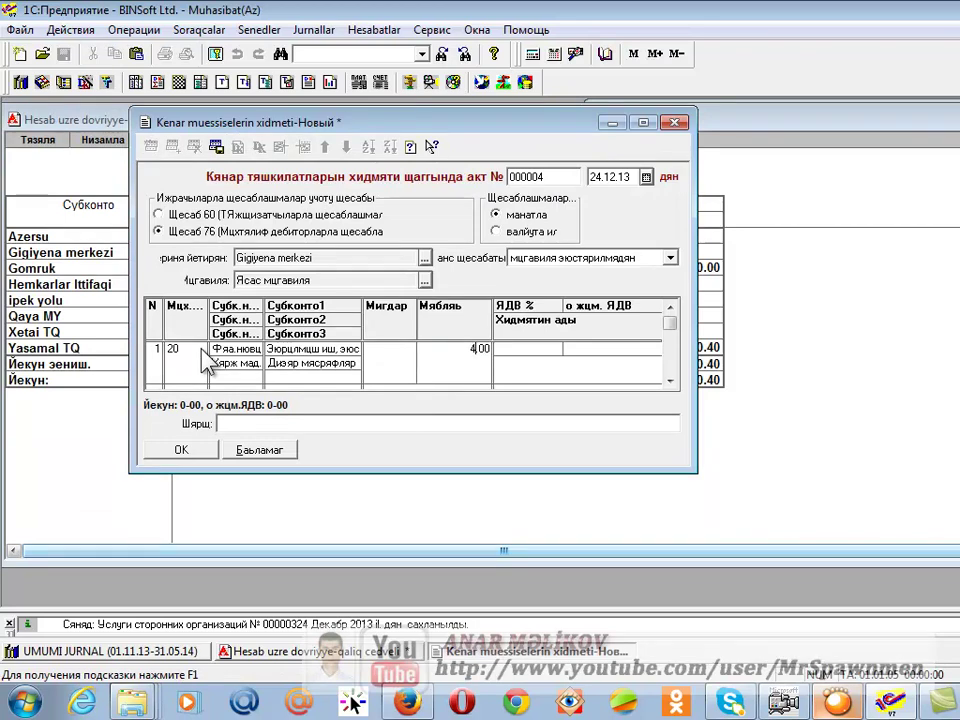
key("Return")
left_click(181, 449)
left_click(594, 392)
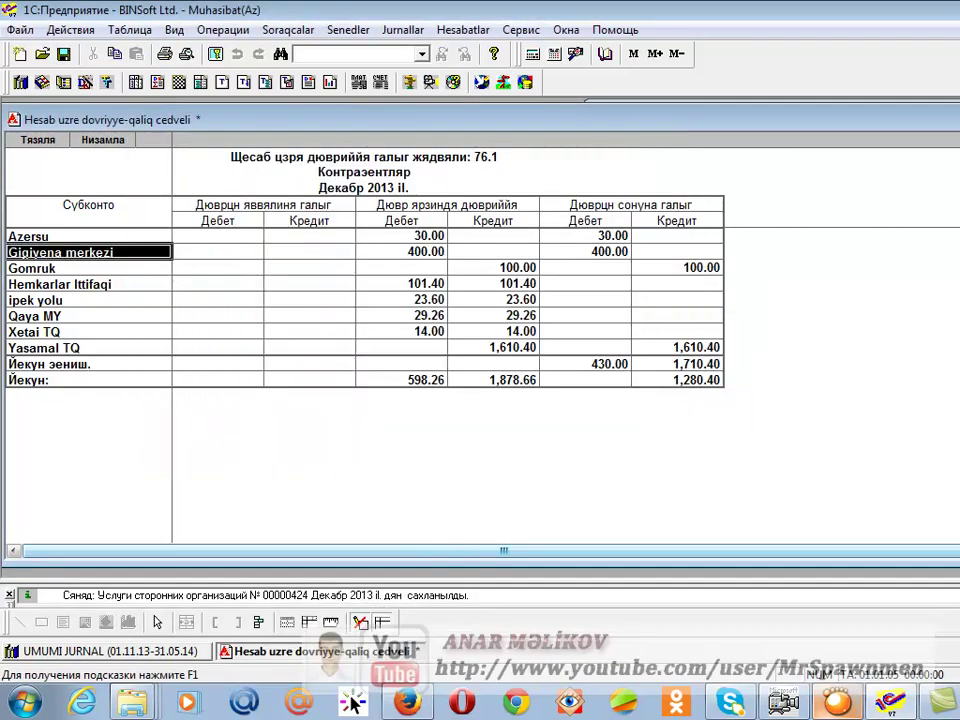
Step: Review the Yasamal TQ service act from the general journal and close it
left_click(705, 125)
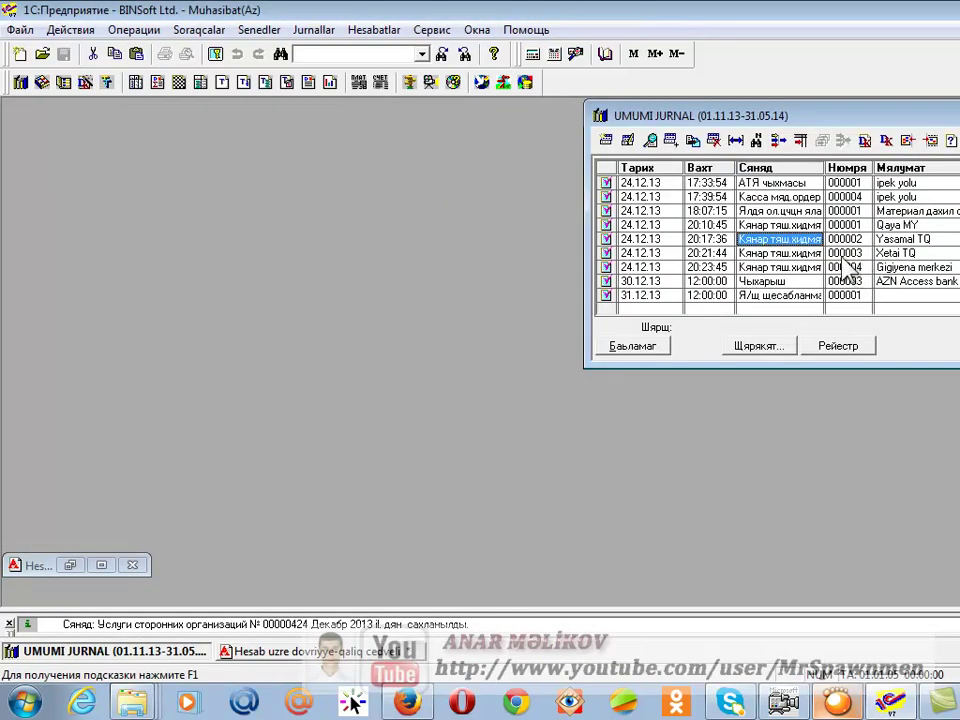
double_click(767, 246)
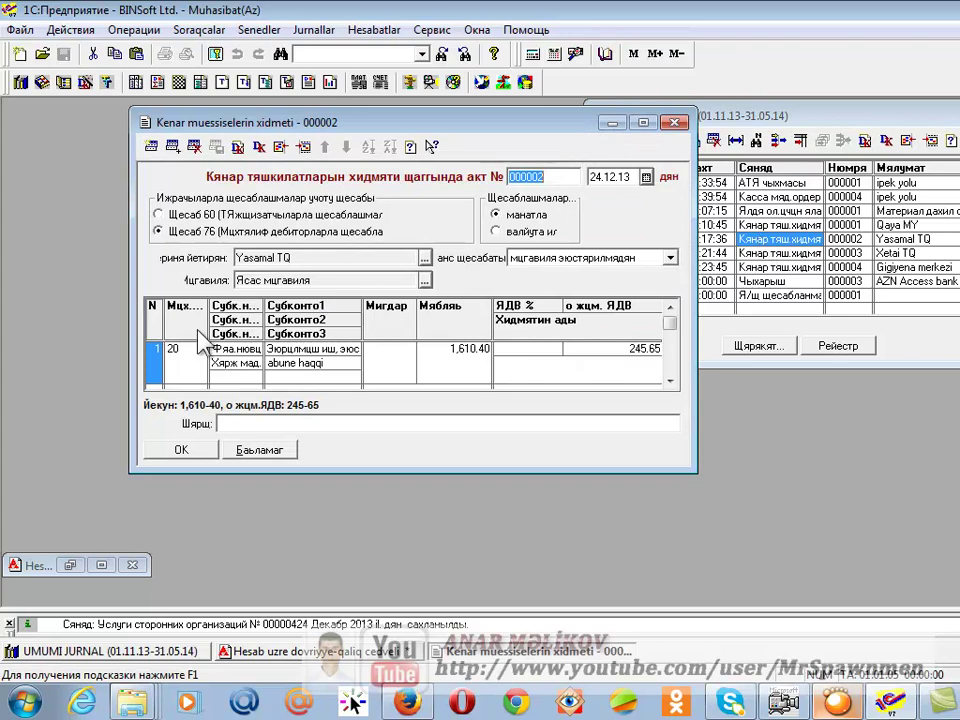
left_click(673, 123)
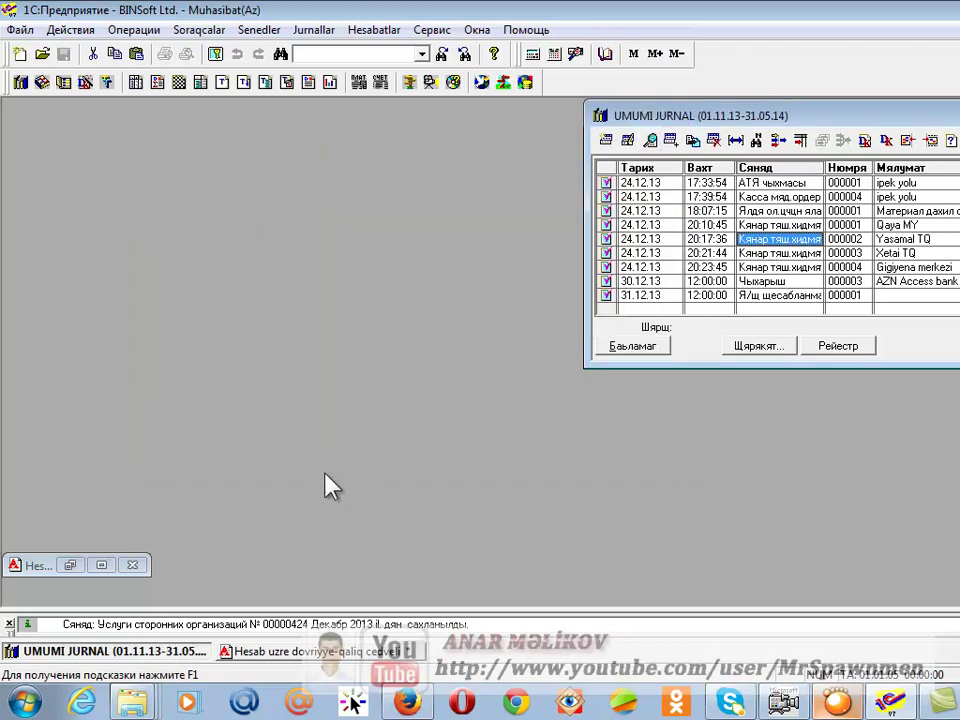
left_click(71, 565)
left_click(40, 140)
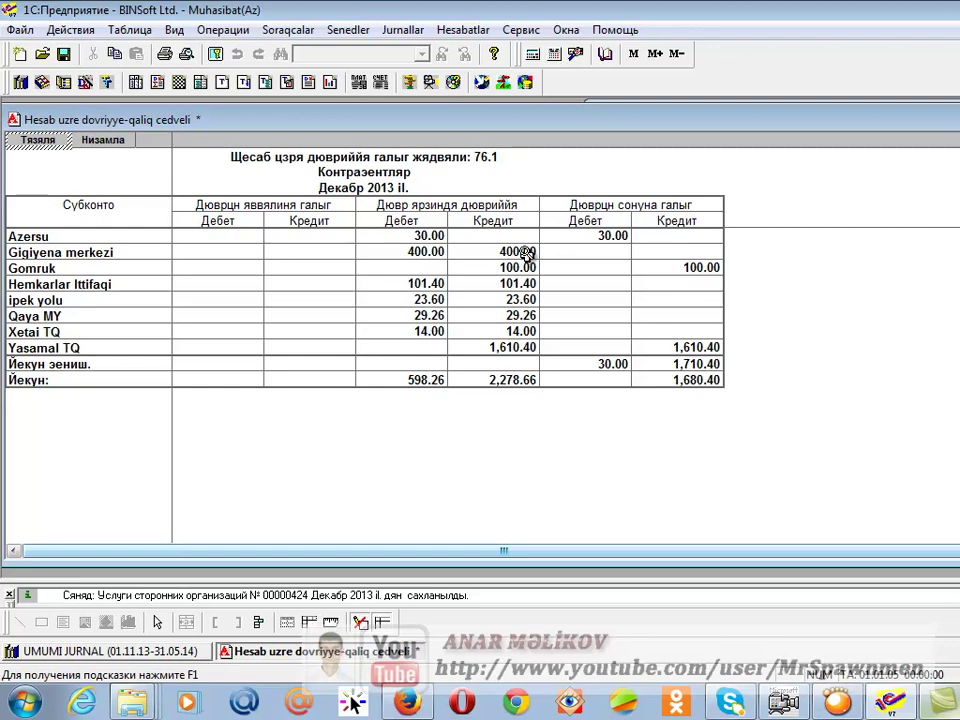
left_click(386, 236)
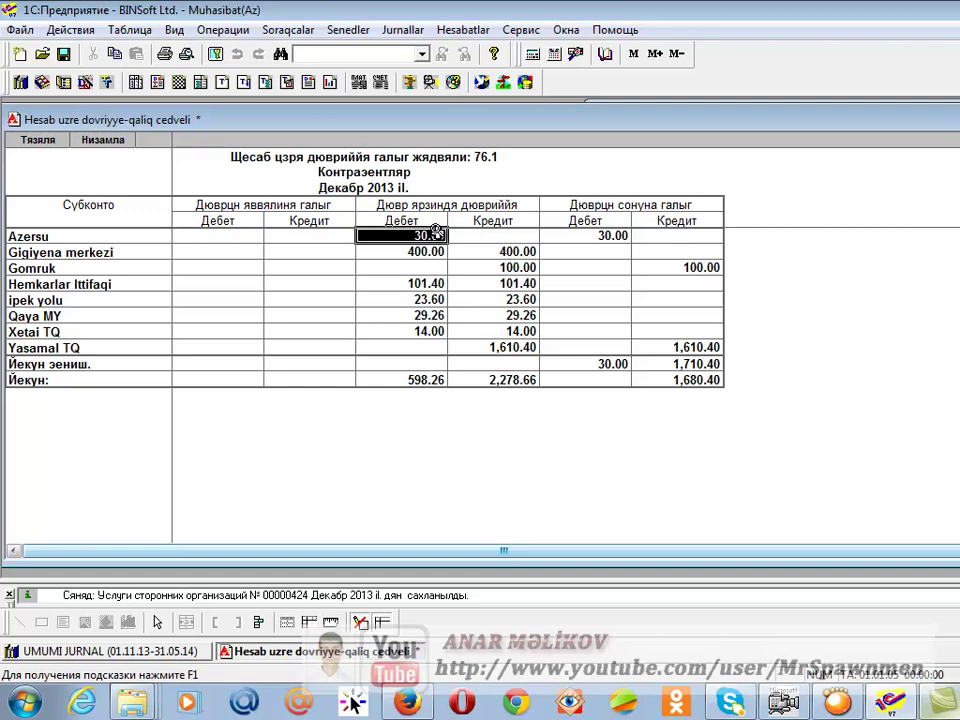
left_click(605, 236)
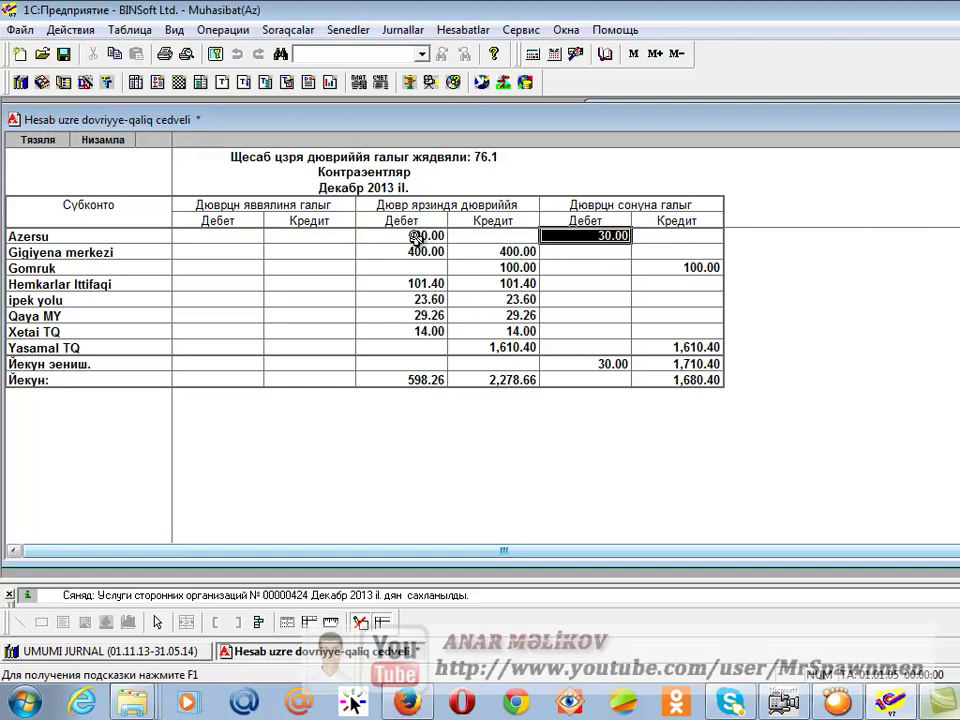
left_click(430, 236)
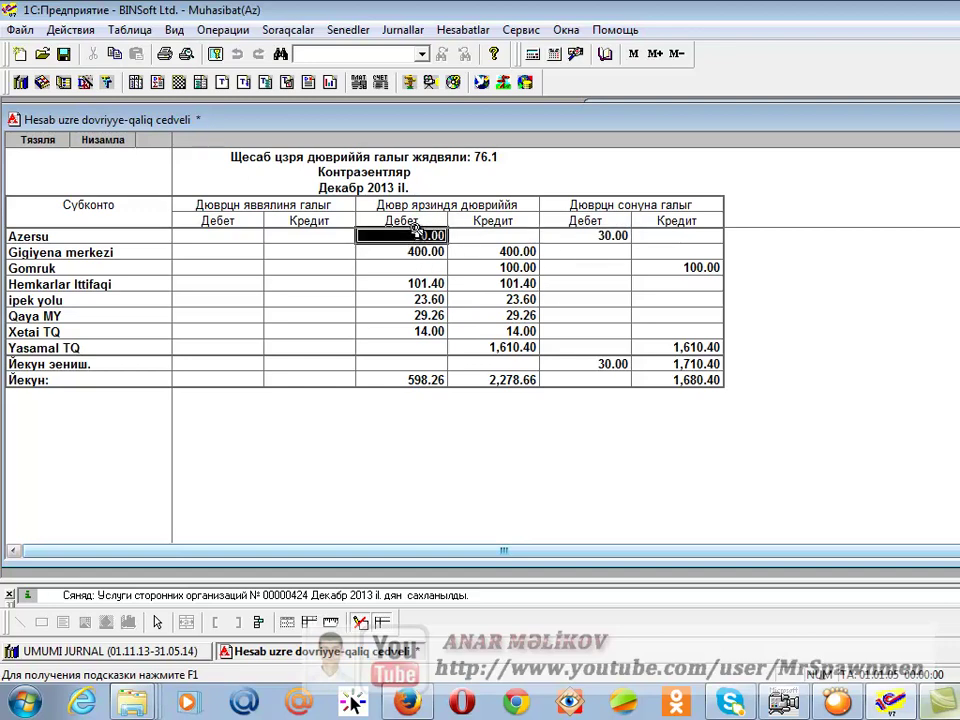
double_click(417, 237)
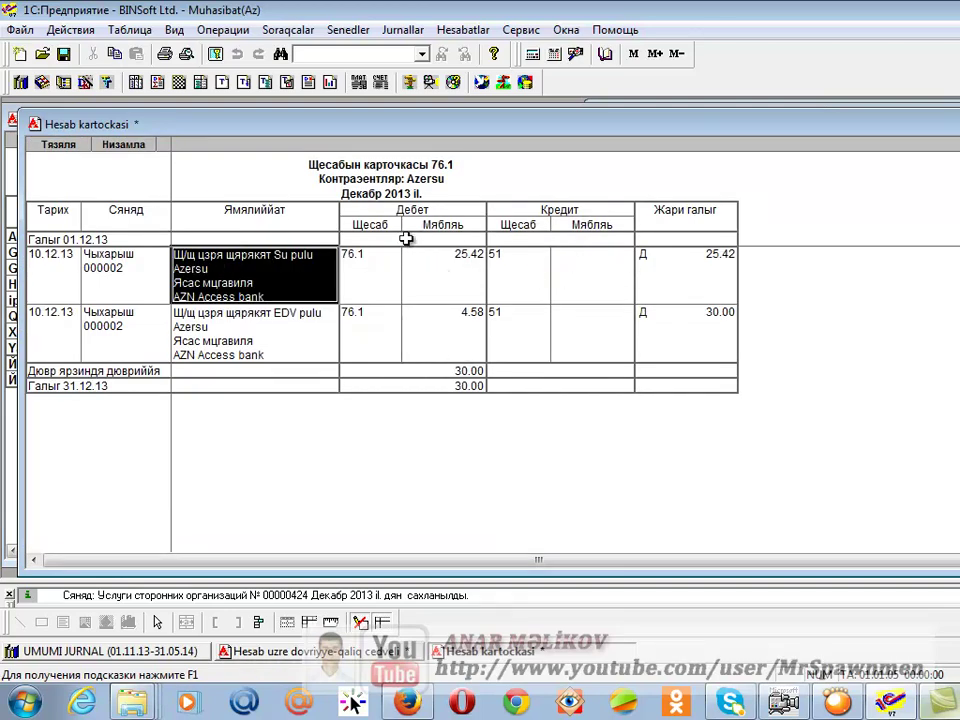
left_click(520, 268)
left_click(380, 256)
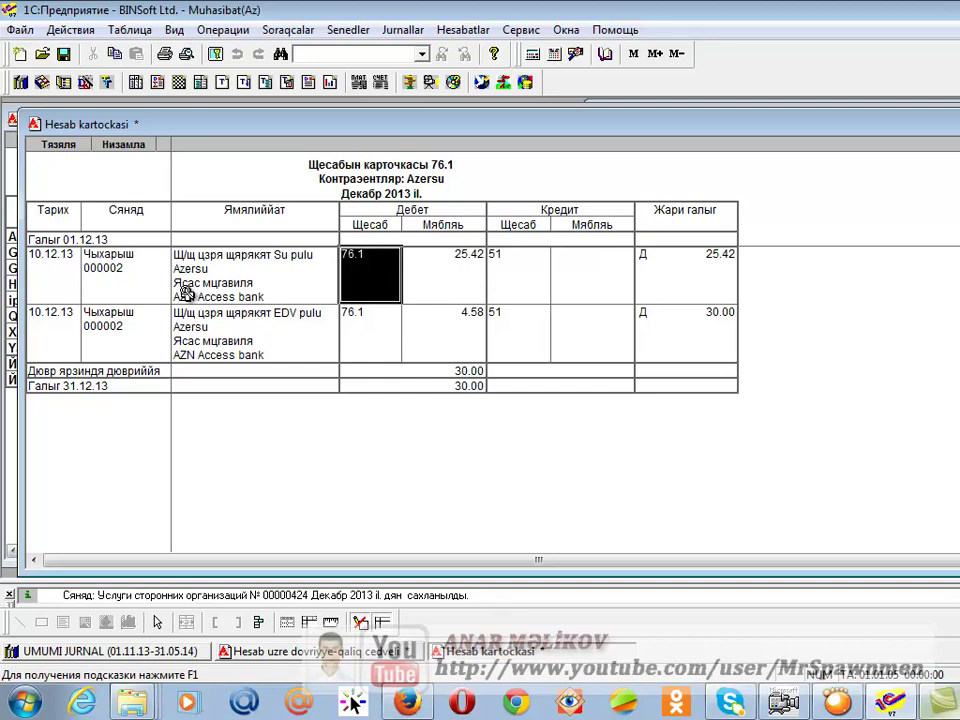
left_click(508, 335)
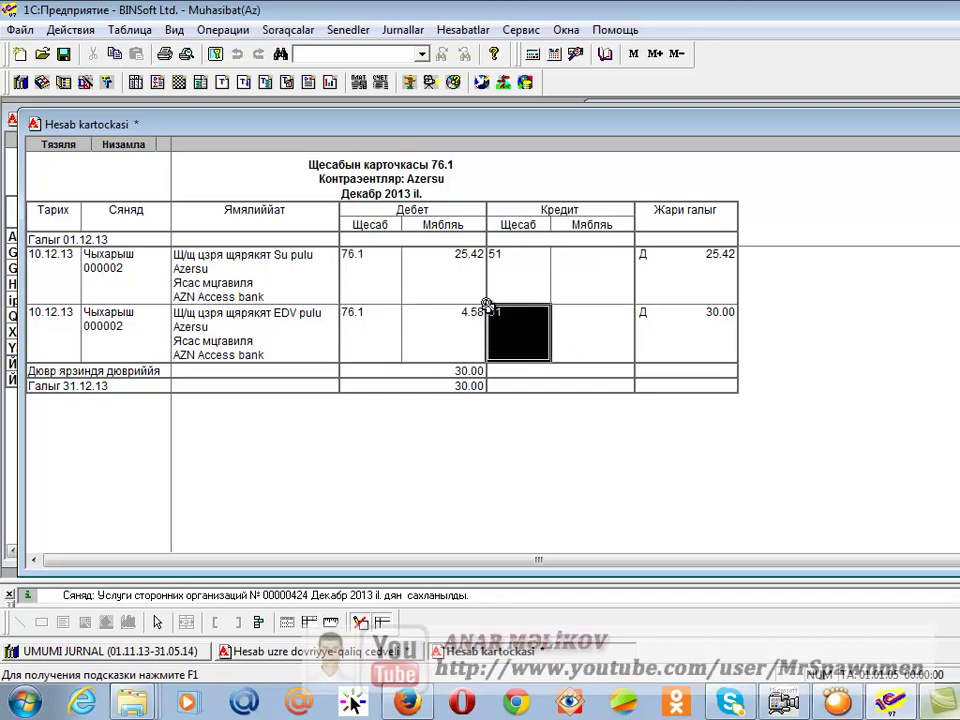
left_click(352, 326)
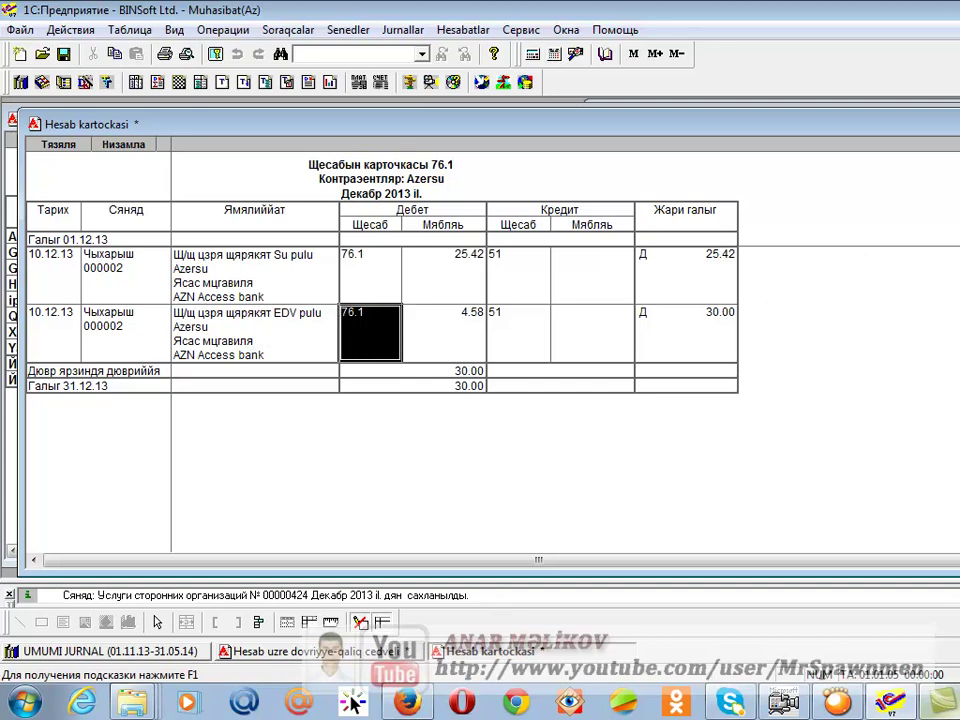
key("Escape")
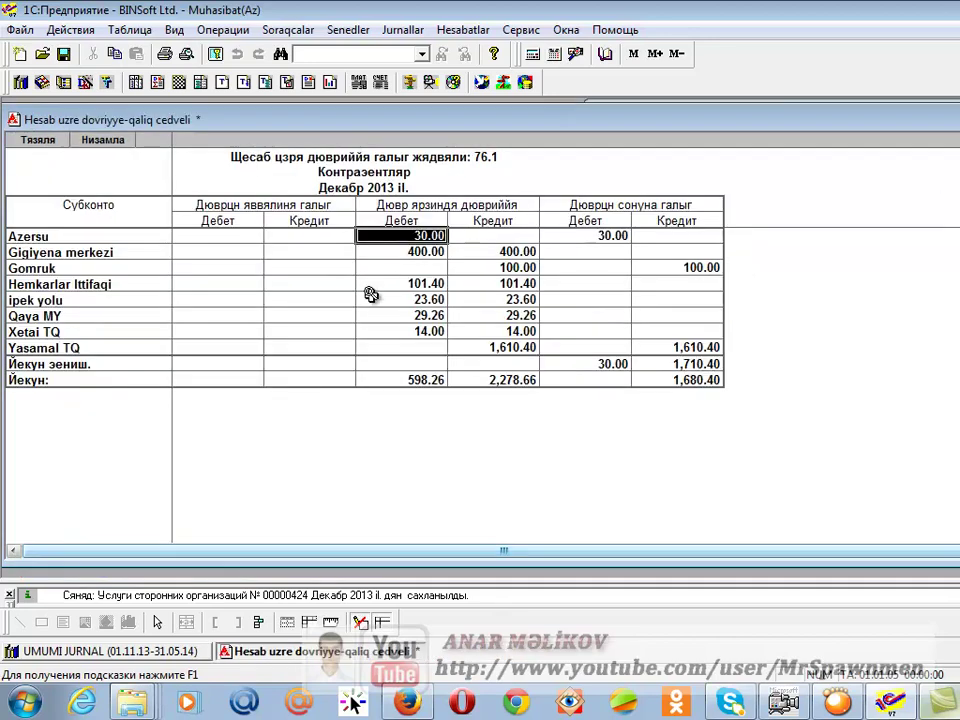
Step: Create a new third-party service act settled through account 76
left_click(289, 24)
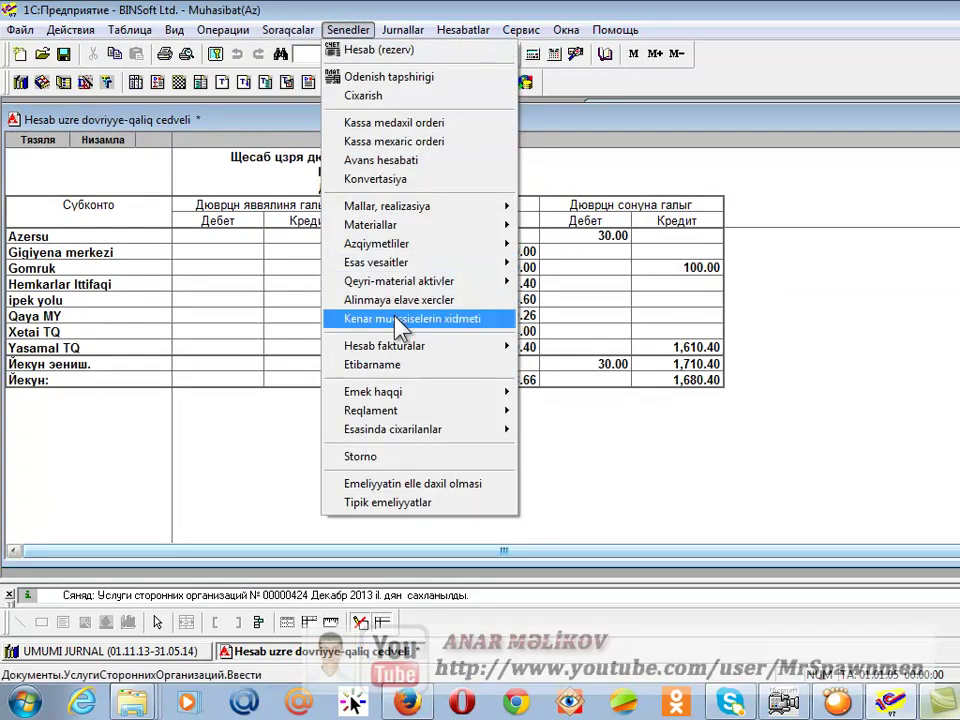
left_click(397, 319)
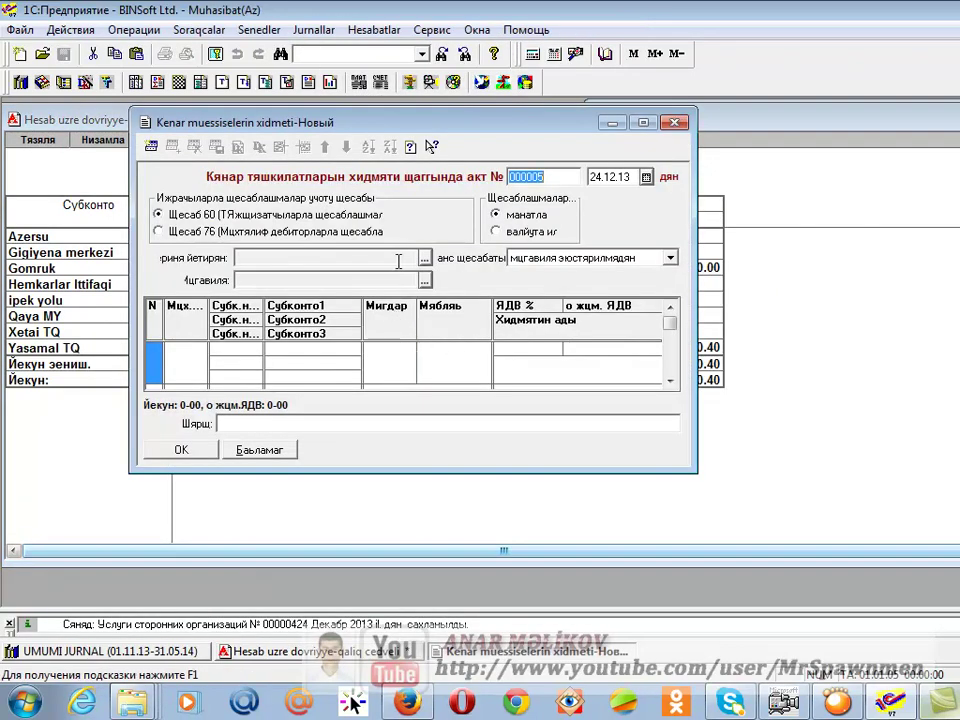
left_click(265, 232)
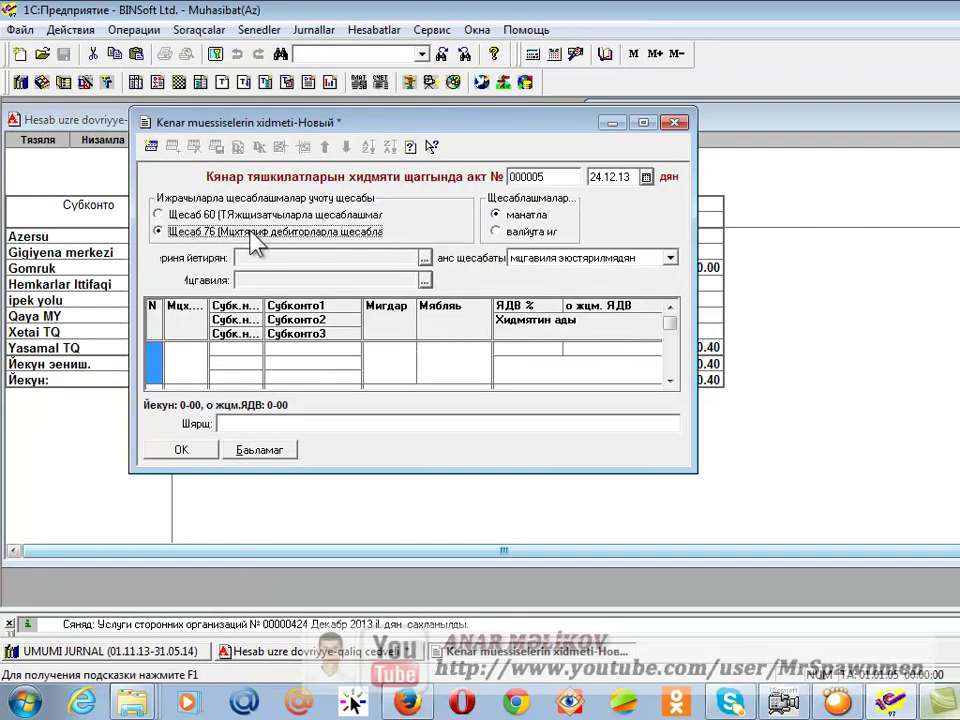
Step: Choose Azersu from the 76 Muxtelif debitor group as the service provider, with the Ясас мцгавиля contract
left_click(425, 258)
left_click(550, 303)
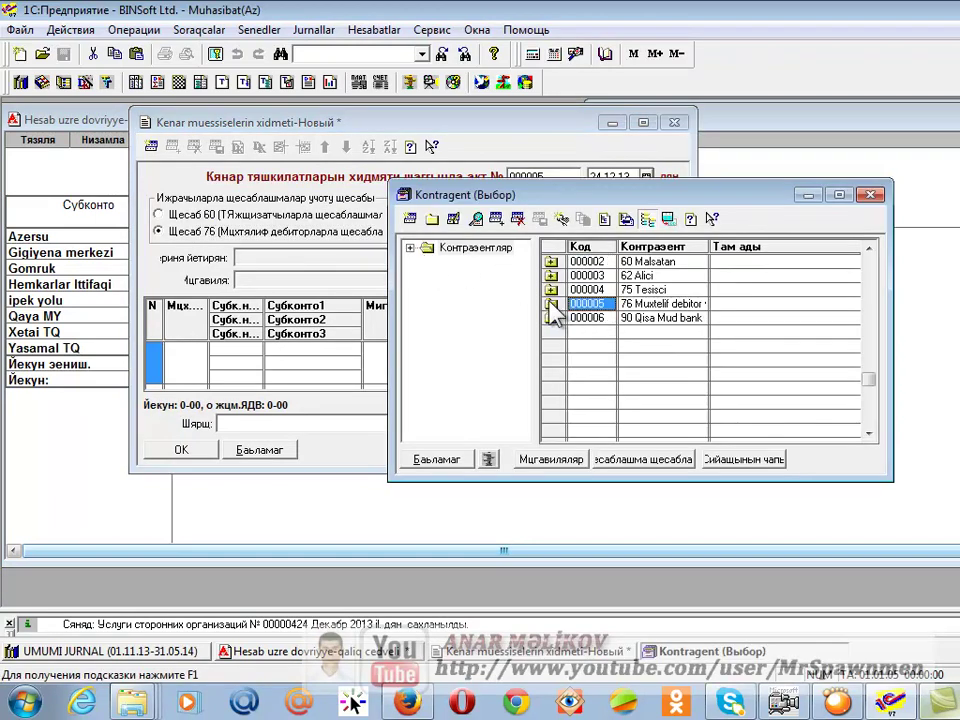
double_click(550, 304)
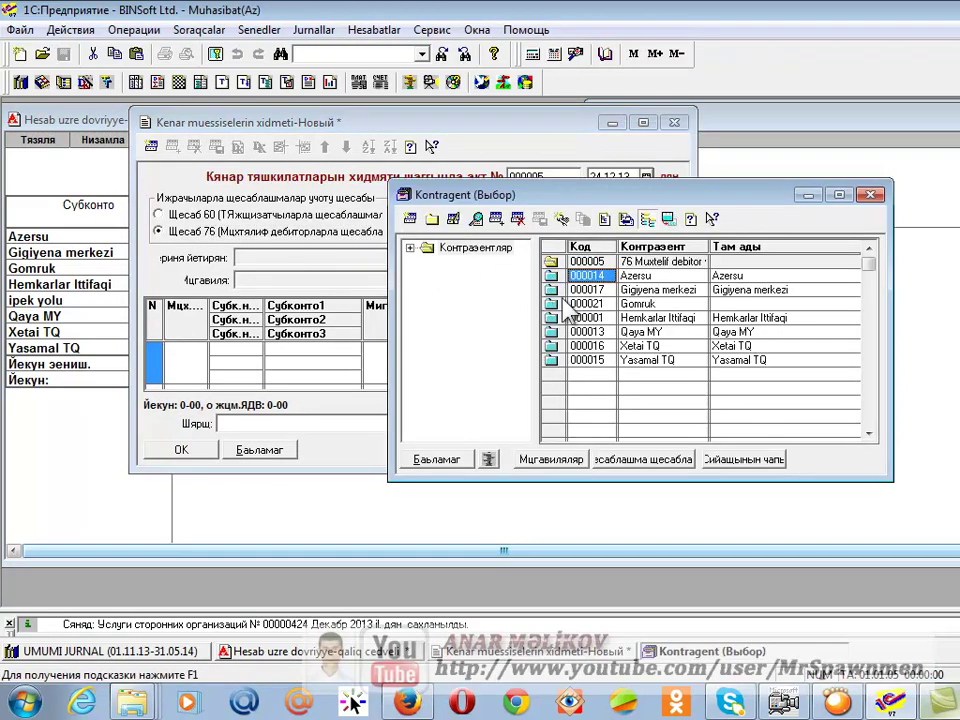
double_click(635, 285)
key("Tab")
key("F4")
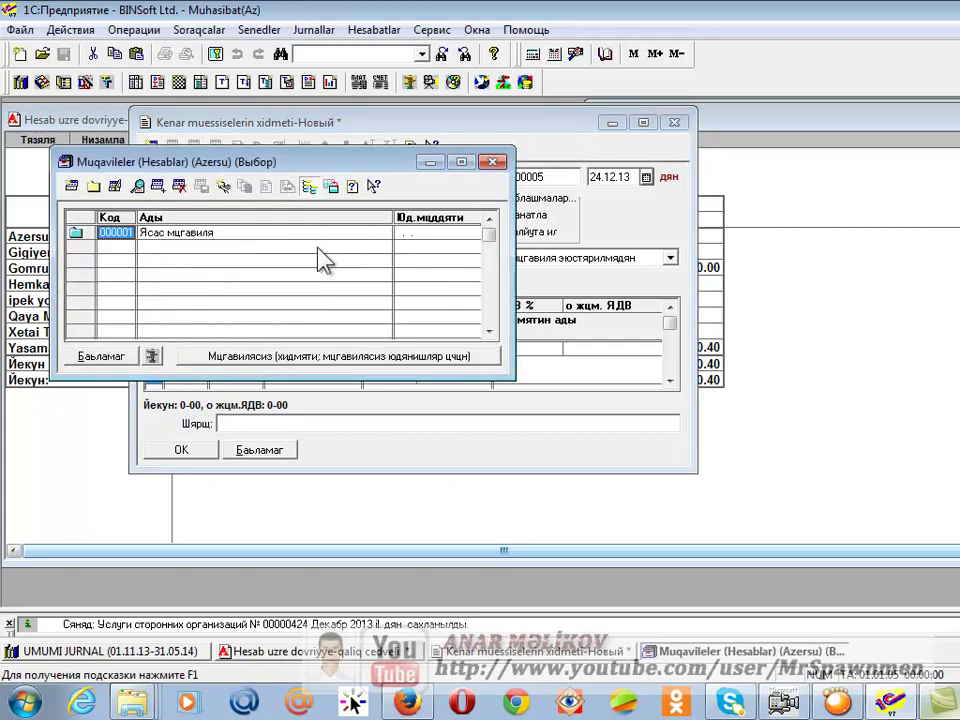
double_click(283, 233)
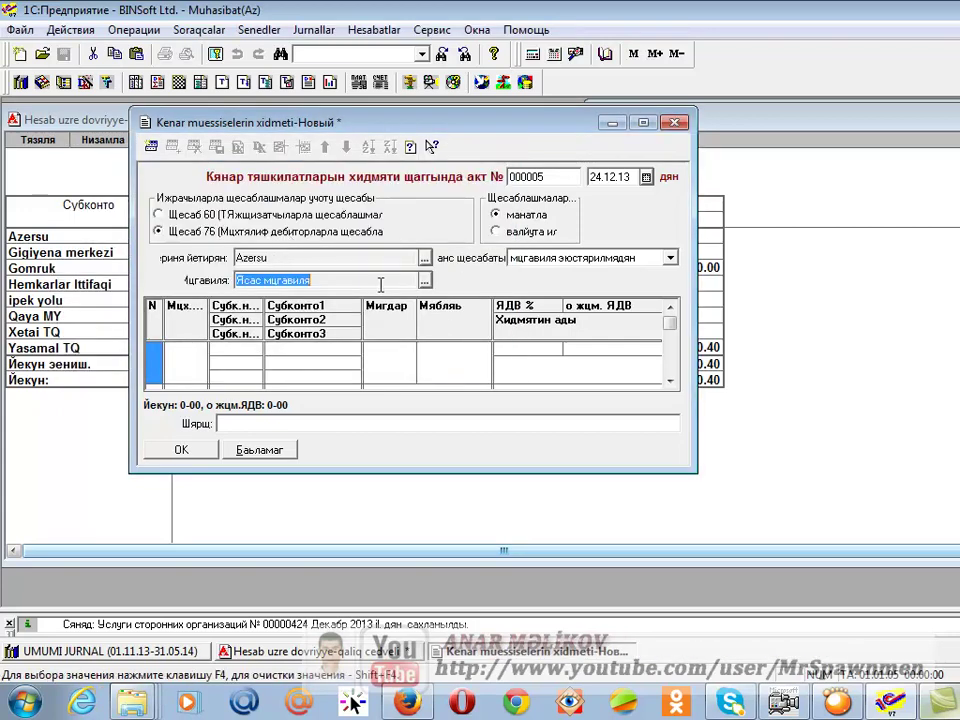
Step: Add a row to the Azersu act with its corresponding account and activity type Эюрцлмцш иш, эюстярилмиш хидмят
double_click(197, 359)
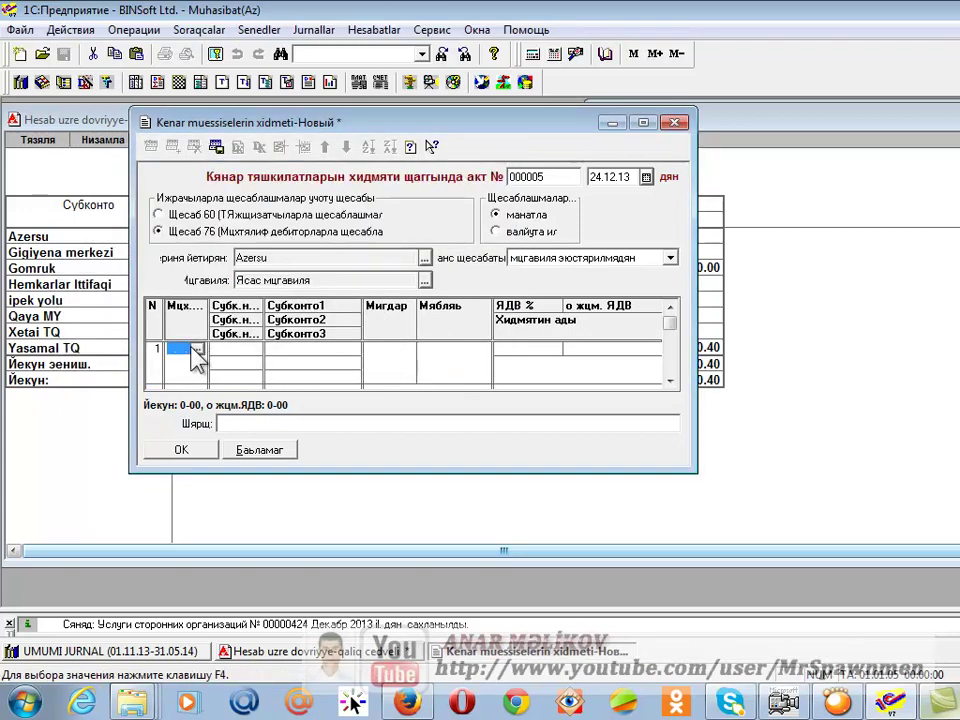
left_click(196, 349)
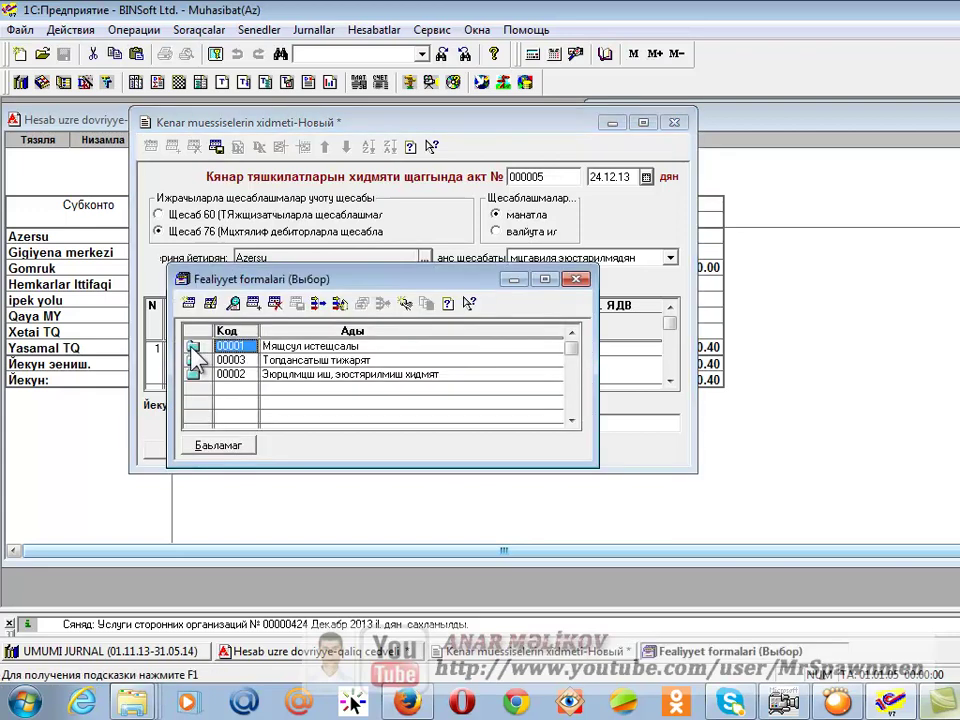
key("Down")
key("Down")
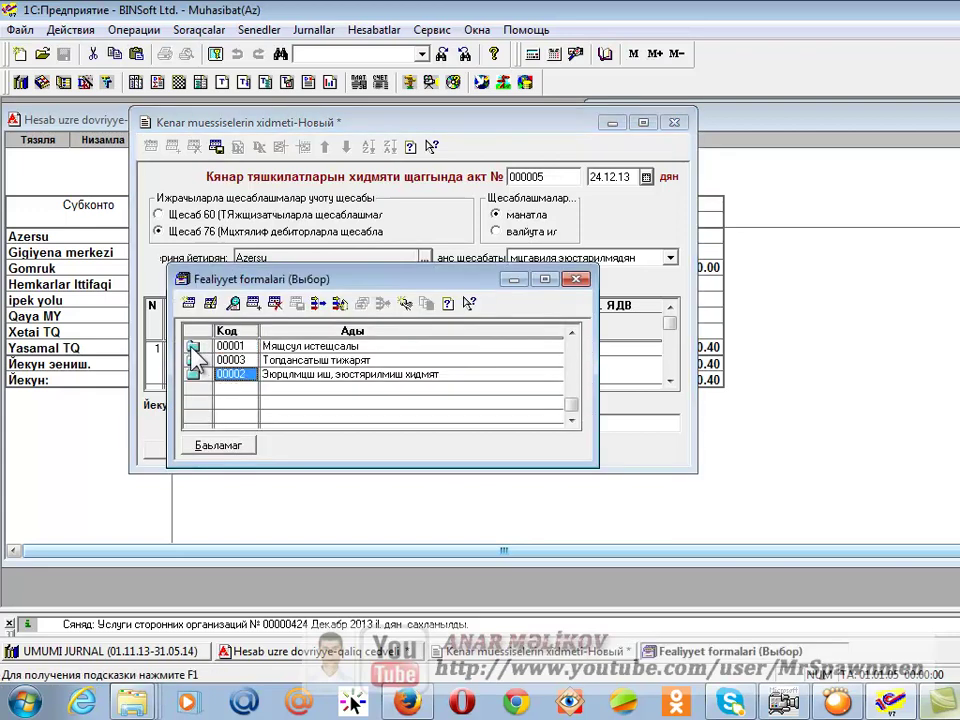
key("Return")
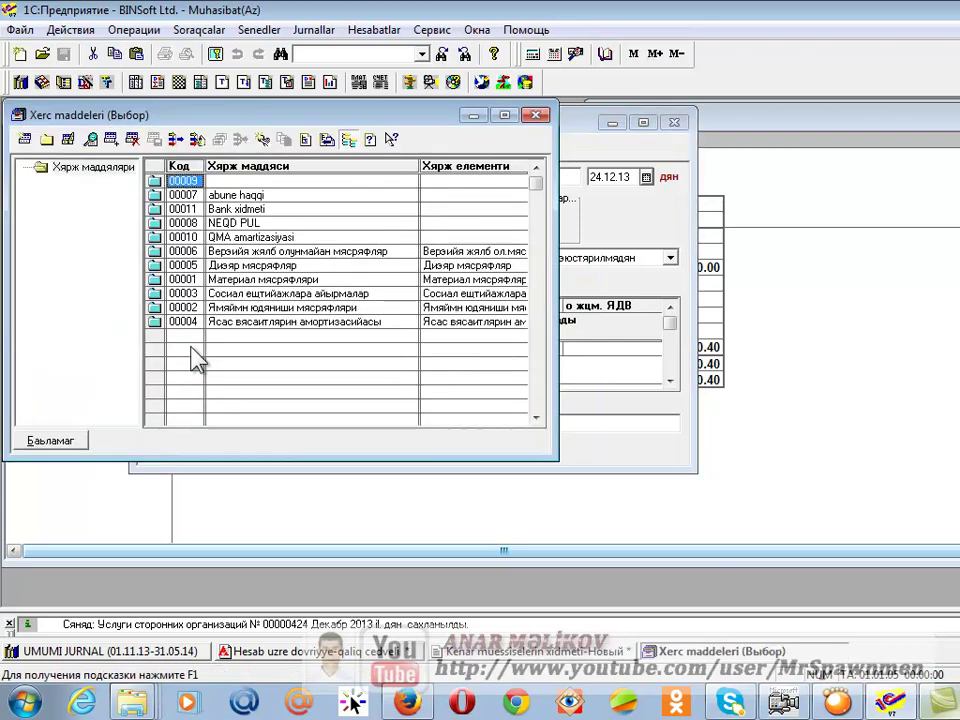
Step: Create the expense item Su xerci without an expense element and choose it for the Azersu act row
left_click(24, 139)
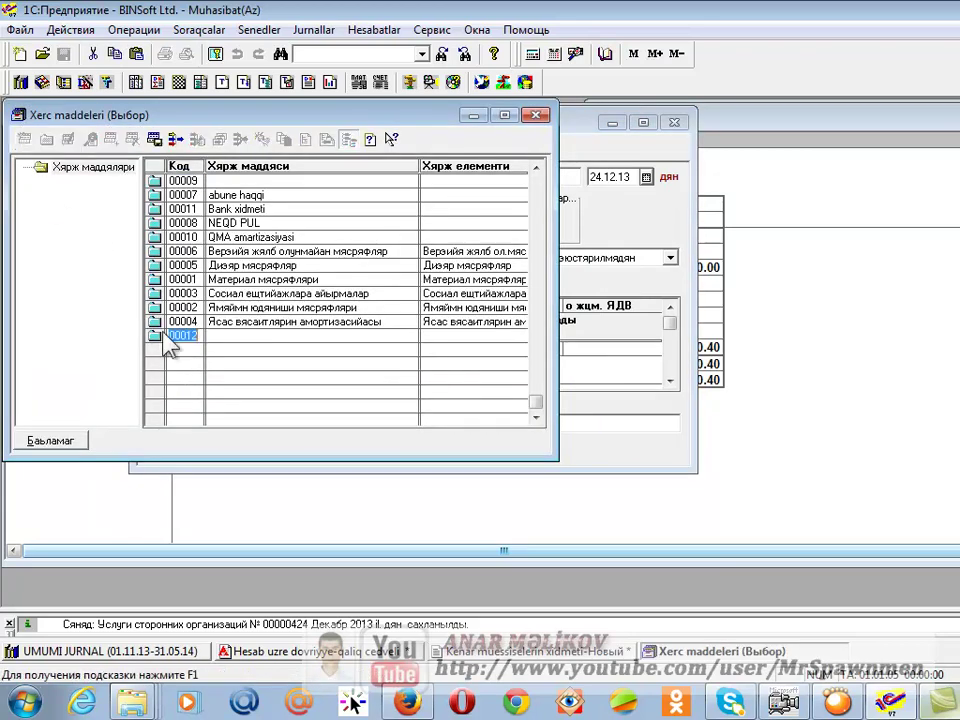
key("Return")
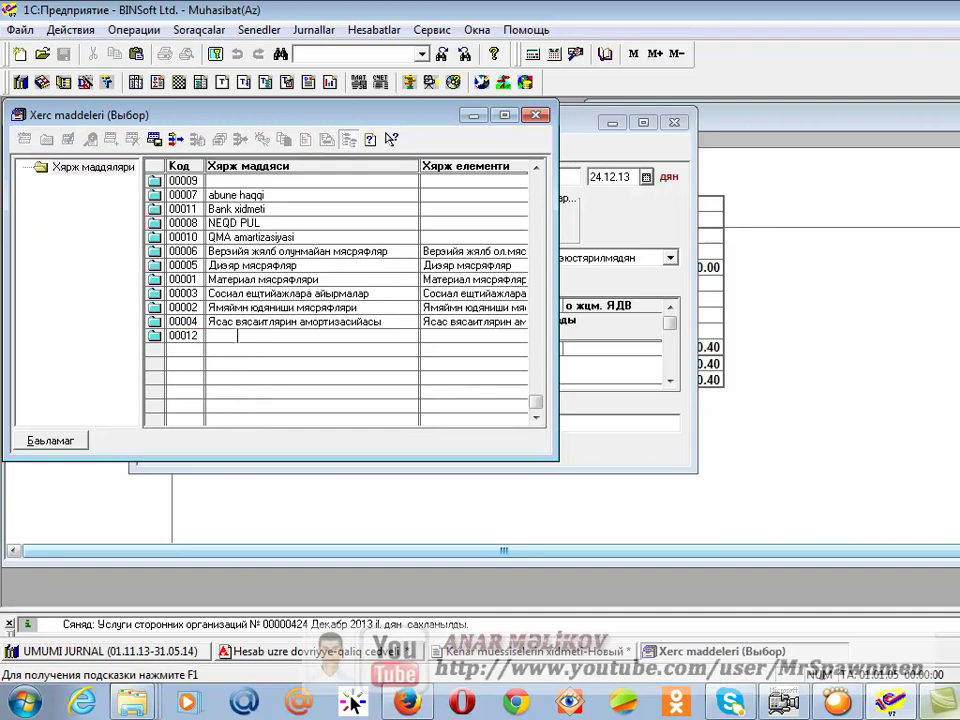
type("Su xerci")
key("Return")
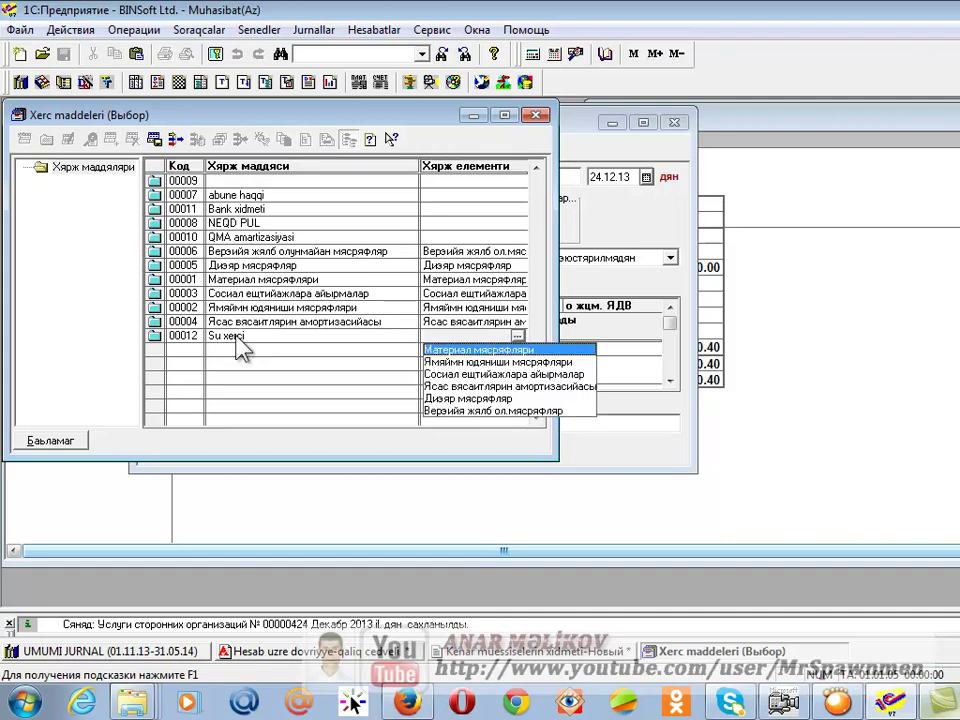
key("Escape")
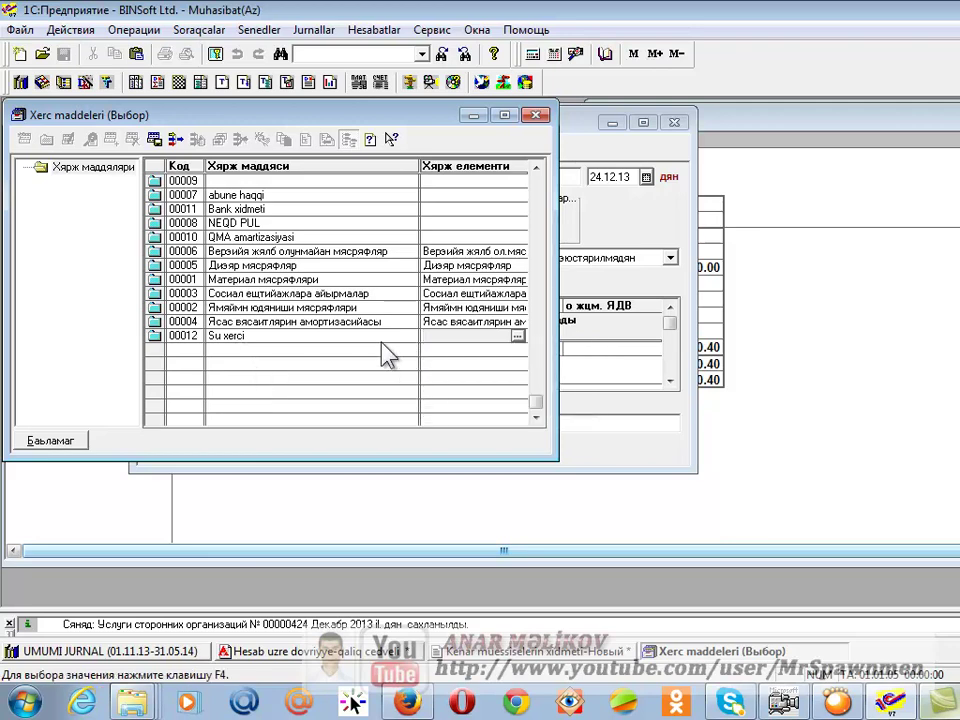
key("Return")
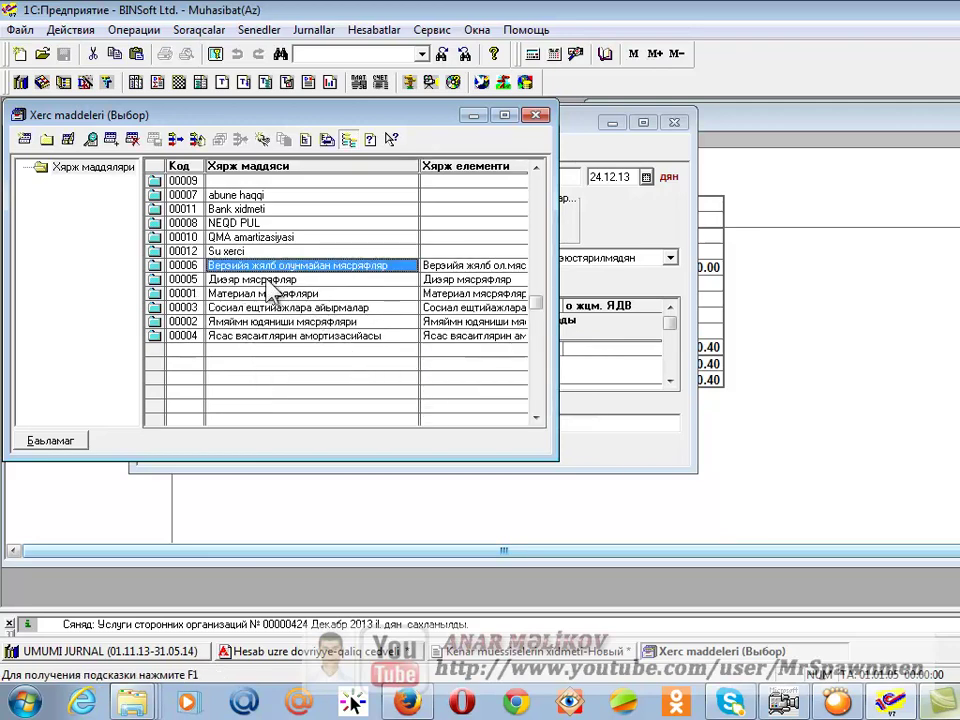
left_click_drag(257, 252, 285, 362)
double_click(258, 253)
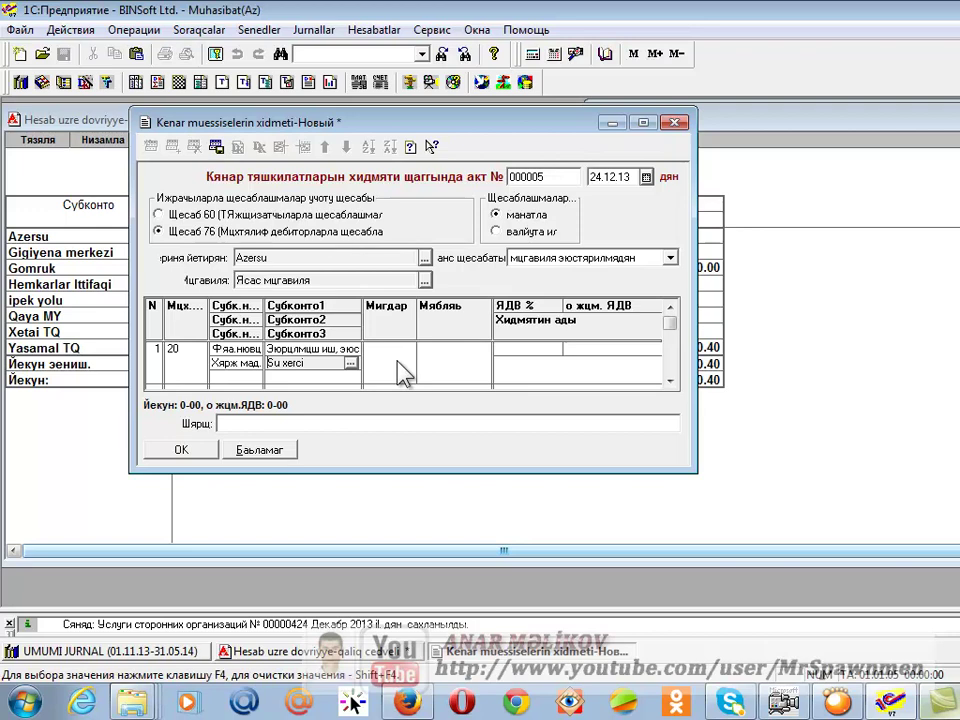
Step: Enter the amount 30 and VAT 4.58 for the row, and save and post the Azersu act
key("Return")
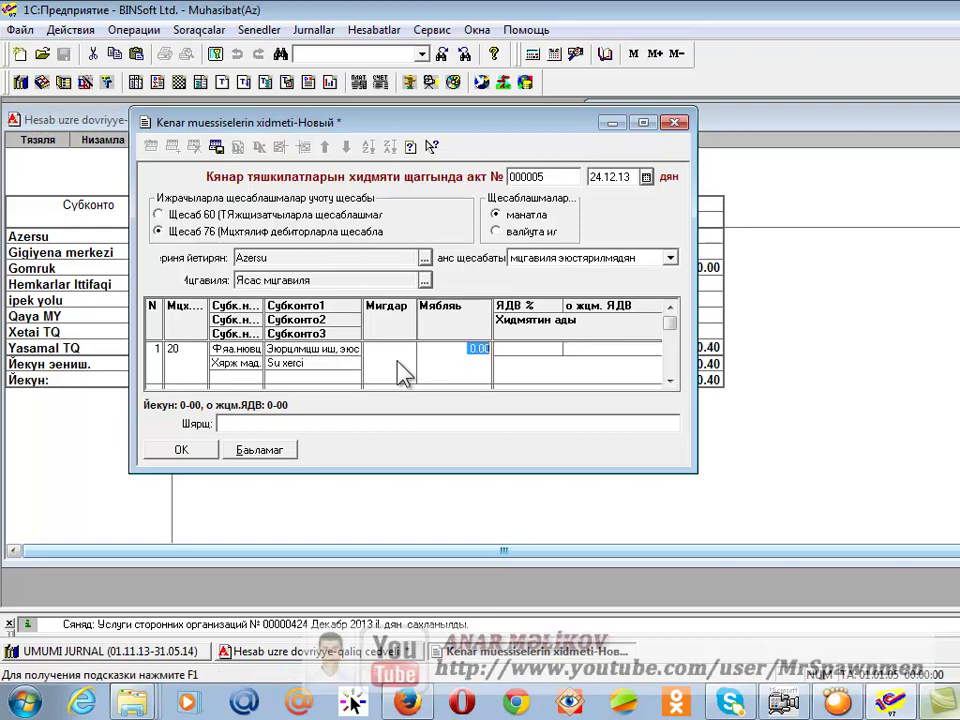
type("30")
left_click(642, 349)
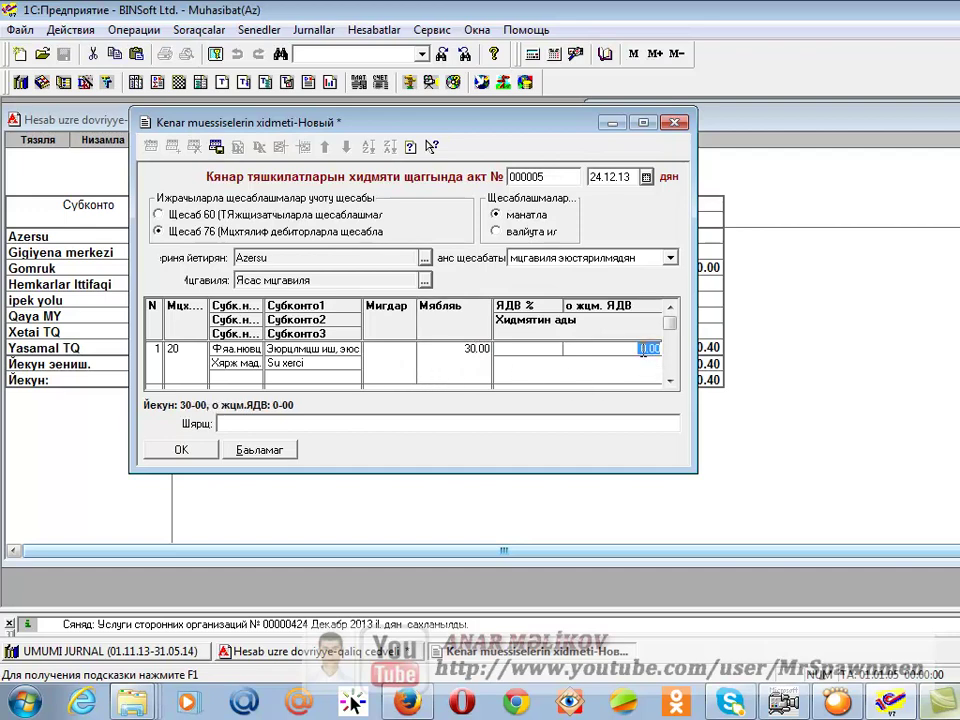
type("5.58")
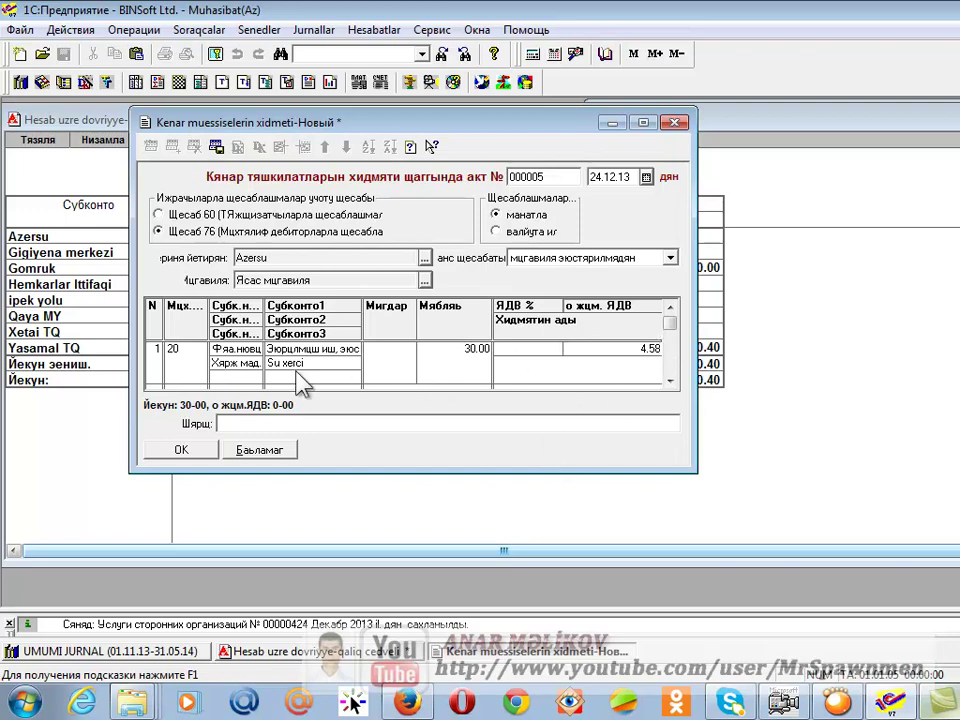
left_click(188, 451)
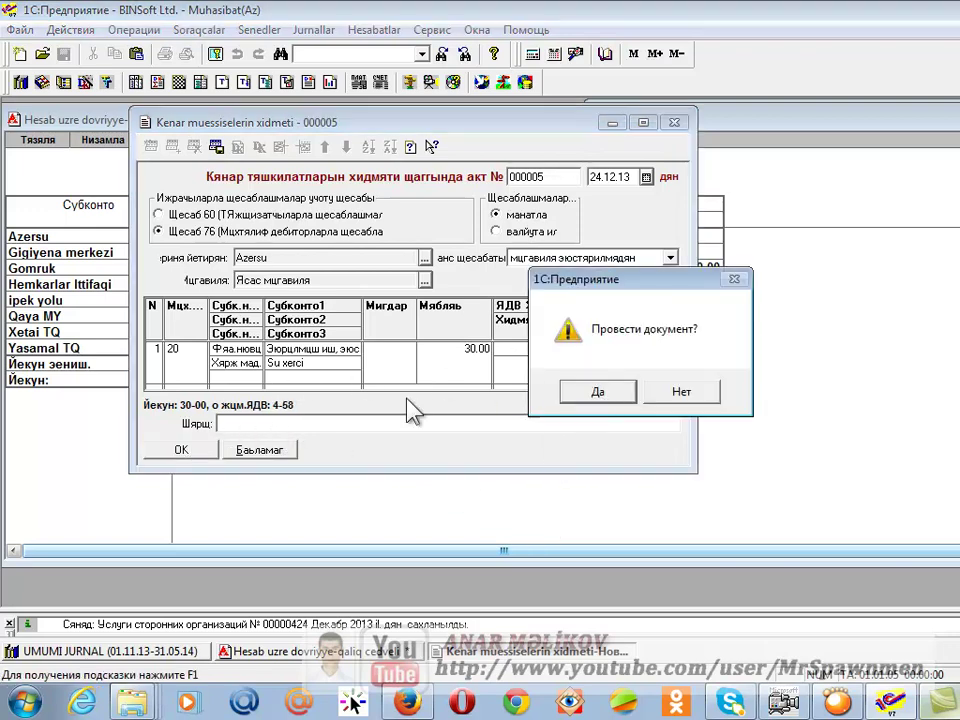
left_click(598, 393)
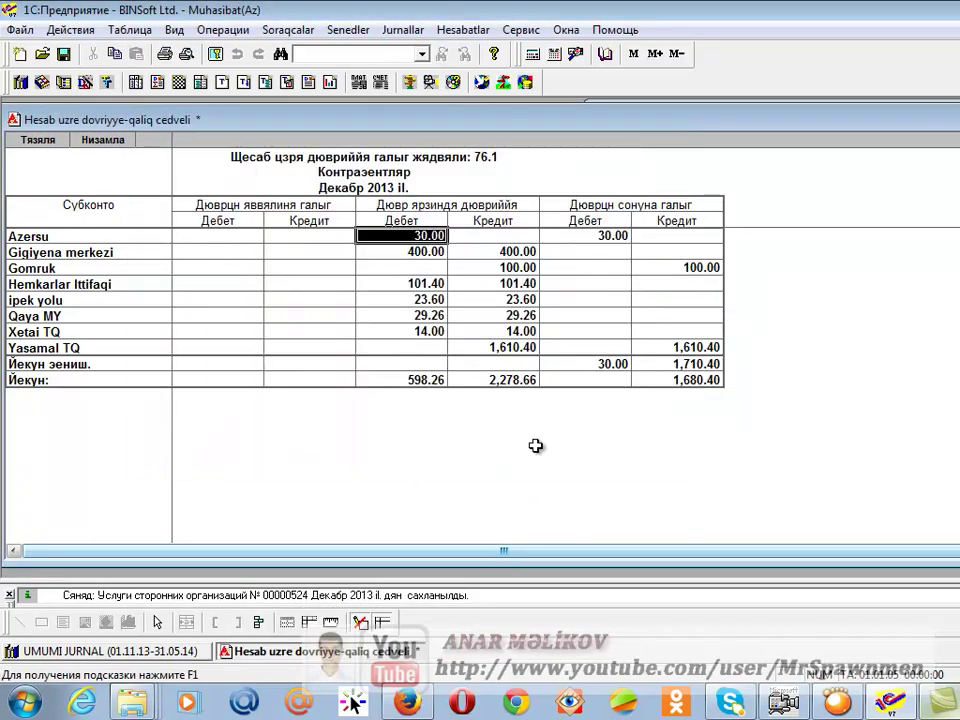
Step: Refresh the 76.1 turnover balance sheet to check Azersu's balance and close the report
left_click(32, 141)
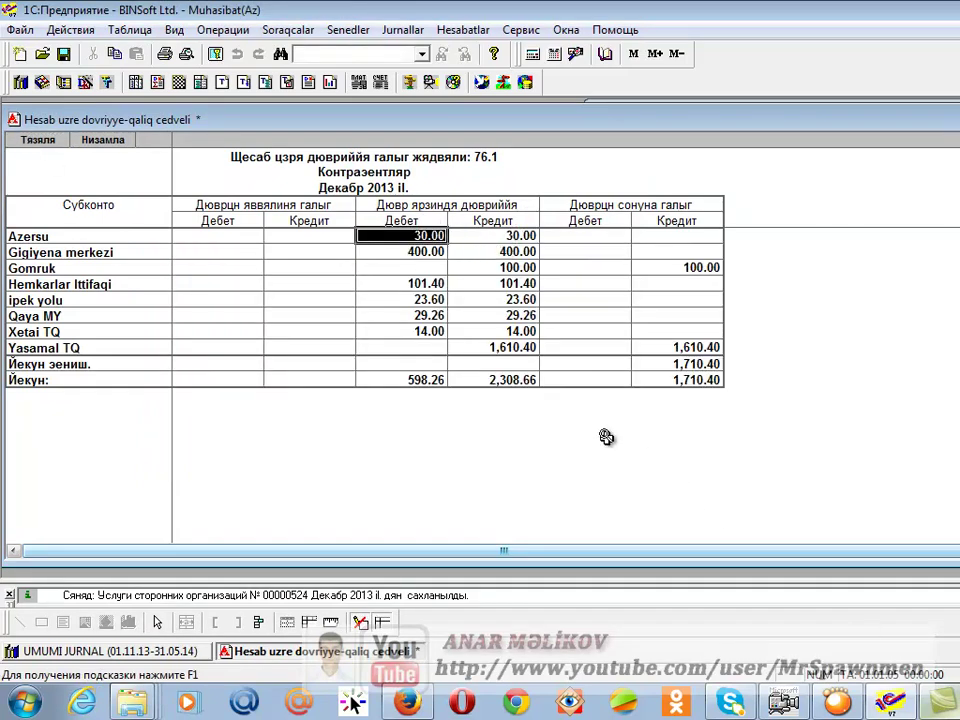
key("Escape")
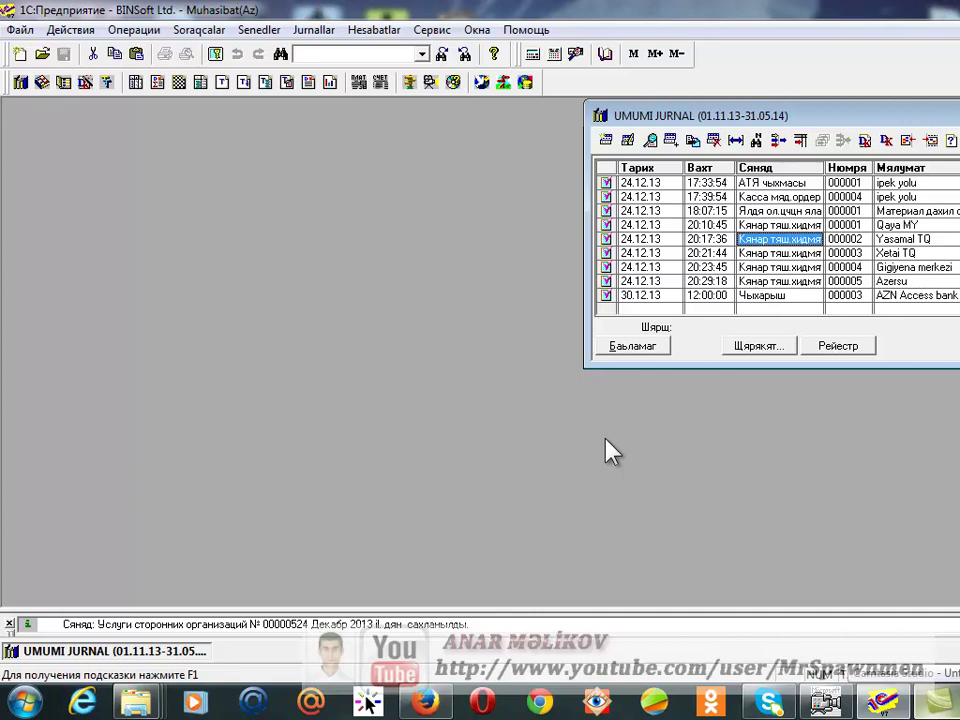